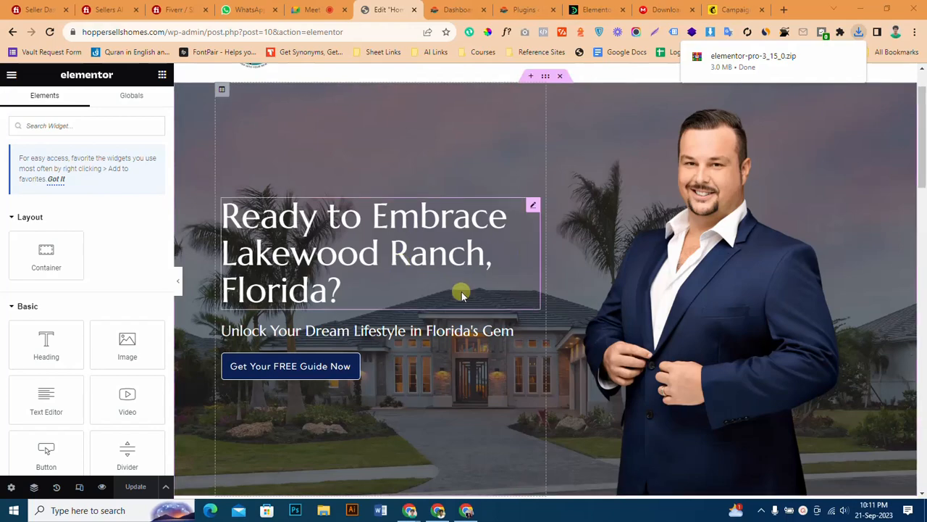
# Add a Form widget under the "Don't miss out on this essential resource" text in the box above the footer.
pyautogui.scroll(-10, 449, 289)
pyautogui.scroll(-4, 470, 287)
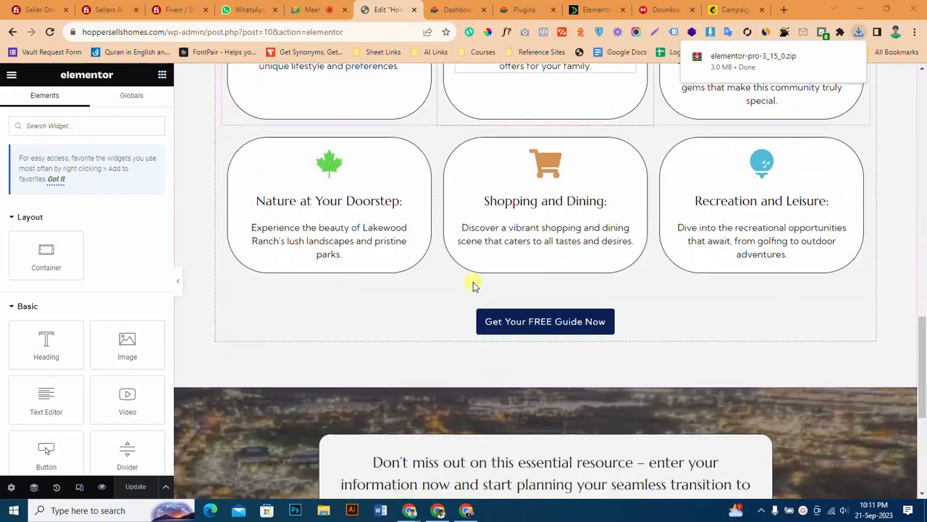
pyautogui.scroll(-1, 475, 280)
pyautogui.scroll(-2, 476, 277)
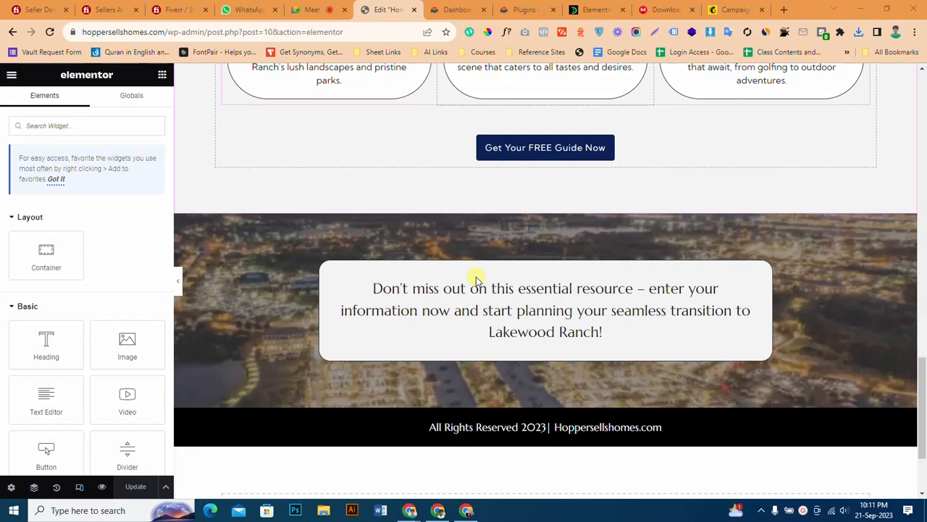
pyautogui.scroll(10, 468, 281)
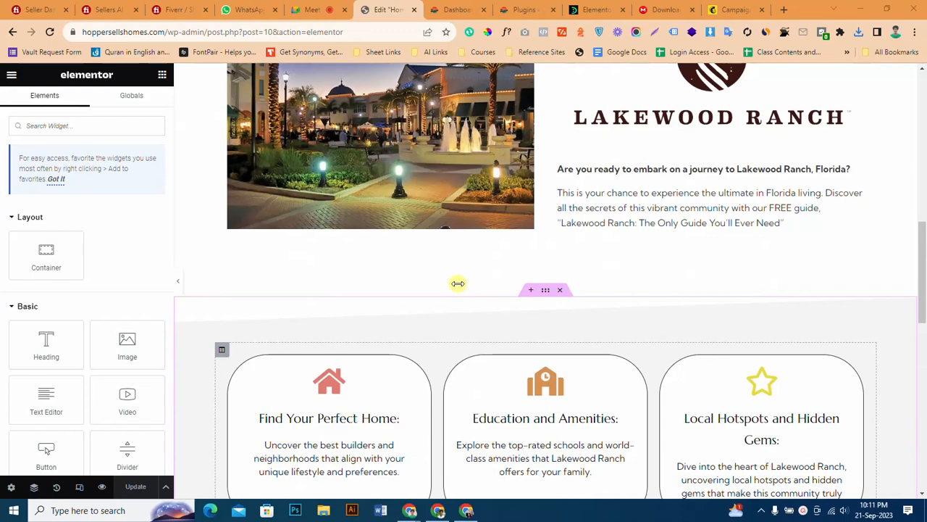
pyautogui.scroll(10, 458, 284)
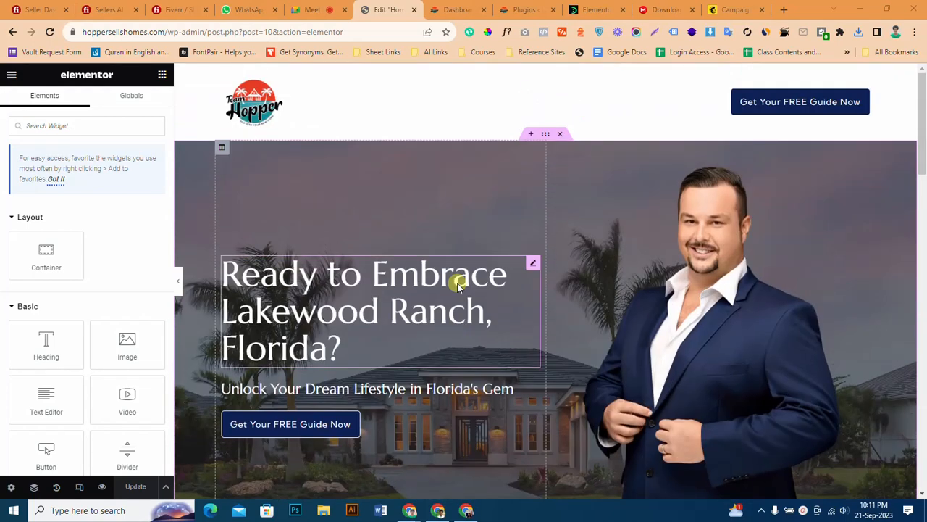
pyautogui.scroll(-2, 102, 221)
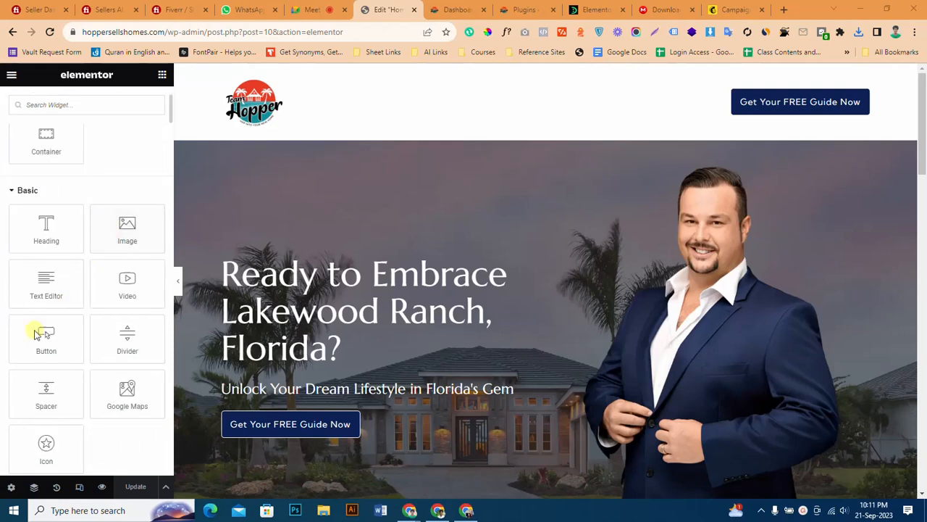
pyautogui.scroll(-3, 51, 313)
pyautogui.scroll(-2, 61, 326)
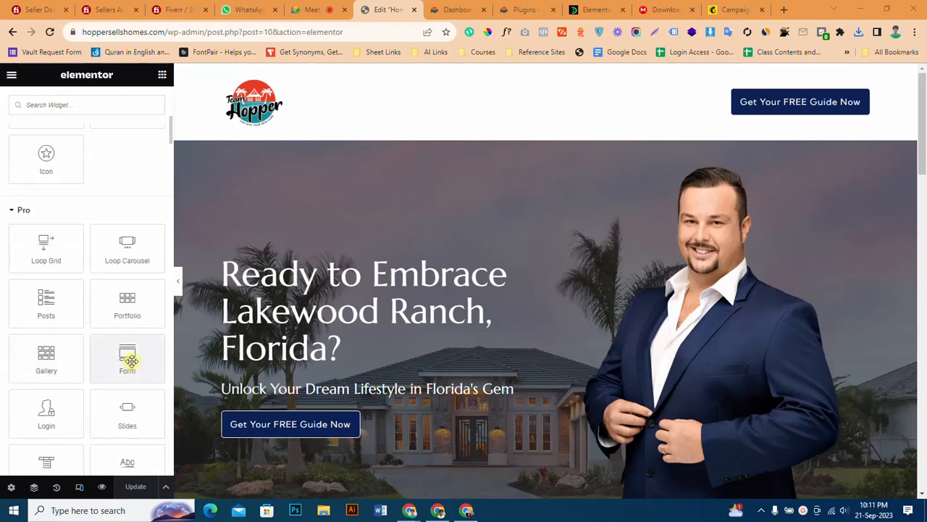
pyautogui.scroll(-2, 429, 301)
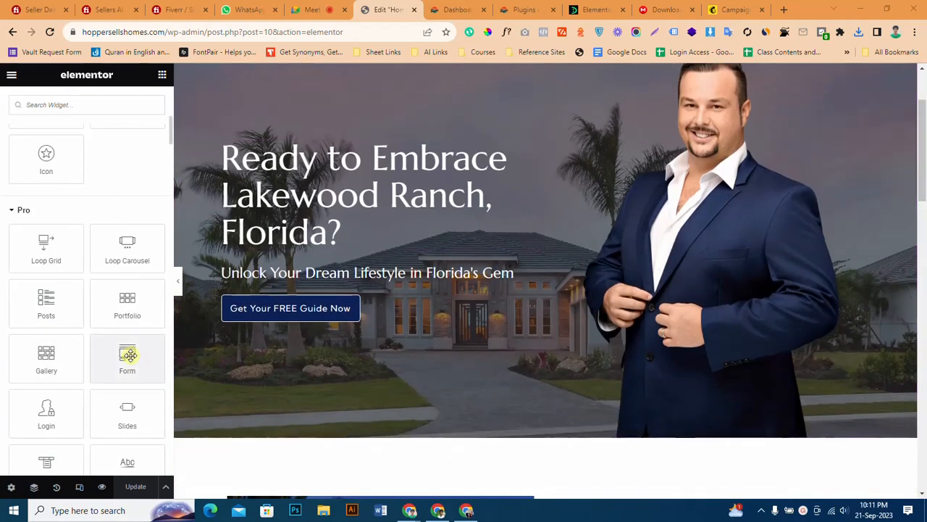
pyautogui.scroll(-20, 564, 330)
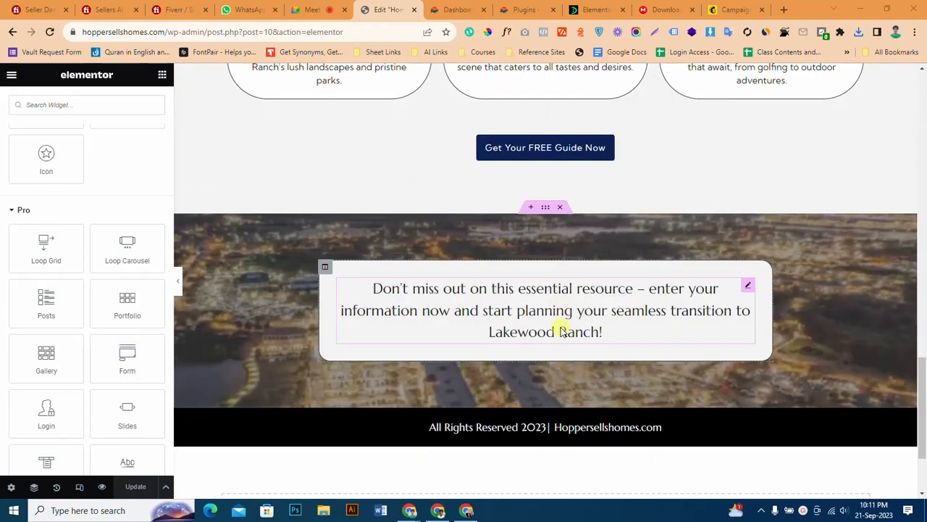
pyautogui.moveTo(127, 359); pyautogui.dragTo(464, 365)
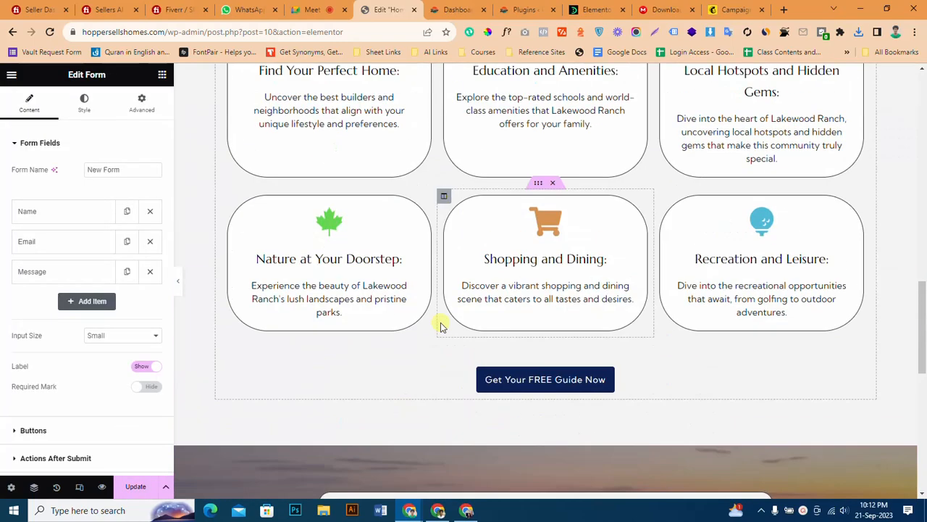
# Copy the background colour #0D2155 from the "Get Your FREE Guide Now" button below the six feature cards.
pyautogui.scroll(5, 439, 323)
pyautogui.click(443, 370)
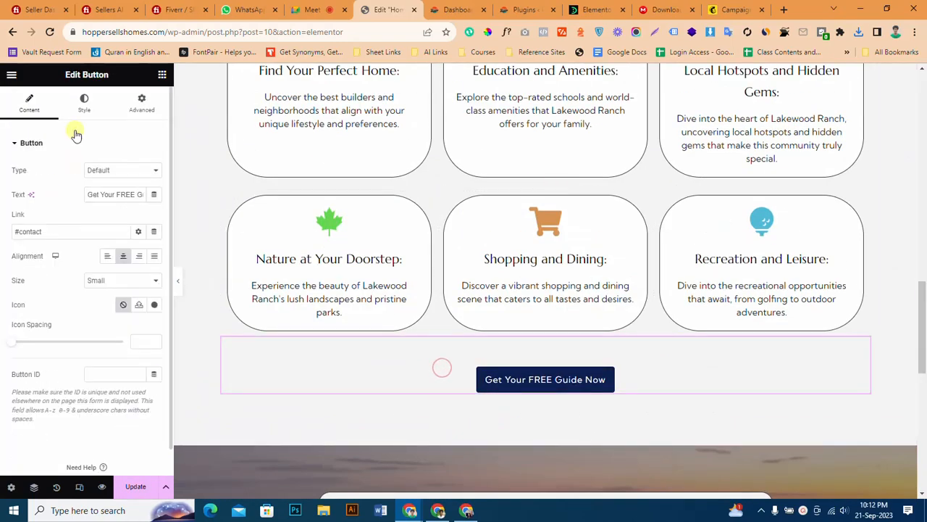
pyautogui.click(80, 105)
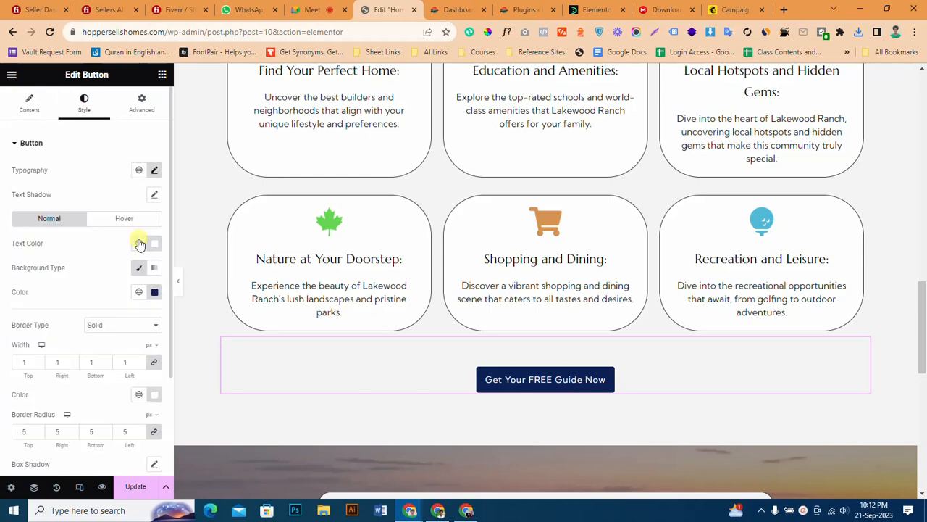
pyautogui.click(155, 292)
pyautogui.hotkey('ctrl', 'c')
# Set the background colour of the form's Send button to the copied #0D2155.
pyautogui.scroll(-4, 578, 313)
pyautogui.scroll(-3, 579, 314)
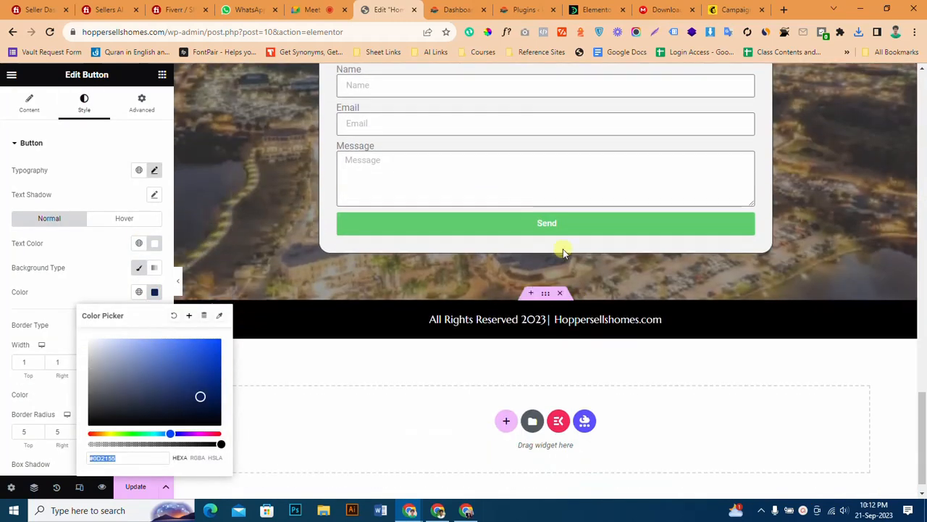
pyautogui.scroll(1, 563, 251)
pyautogui.click(547, 183)
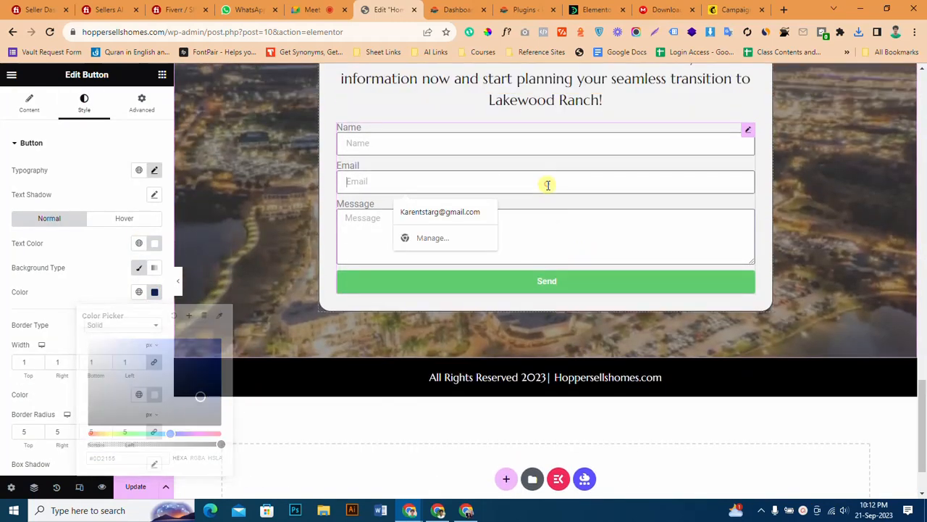
pyautogui.click(77, 116)
pyautogui.scroll(-5, 101, 275)
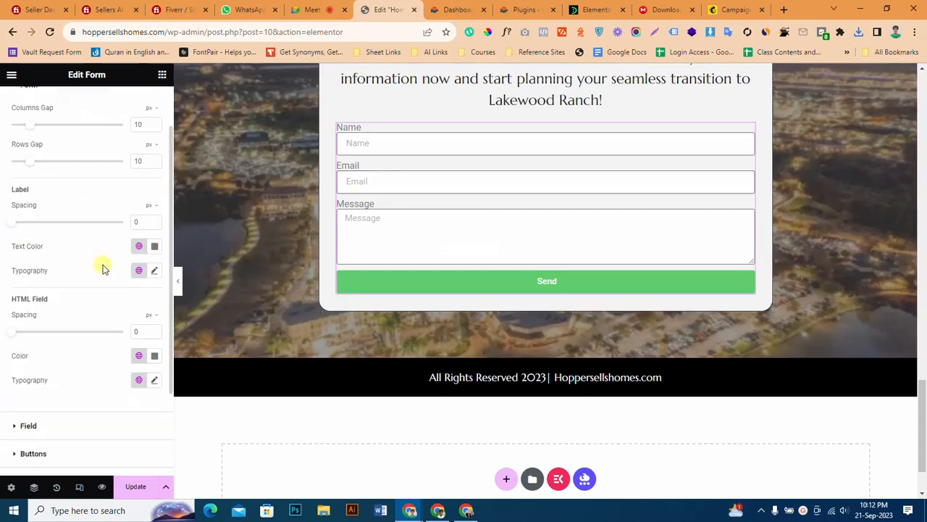
pyautogui.click(91, 340)
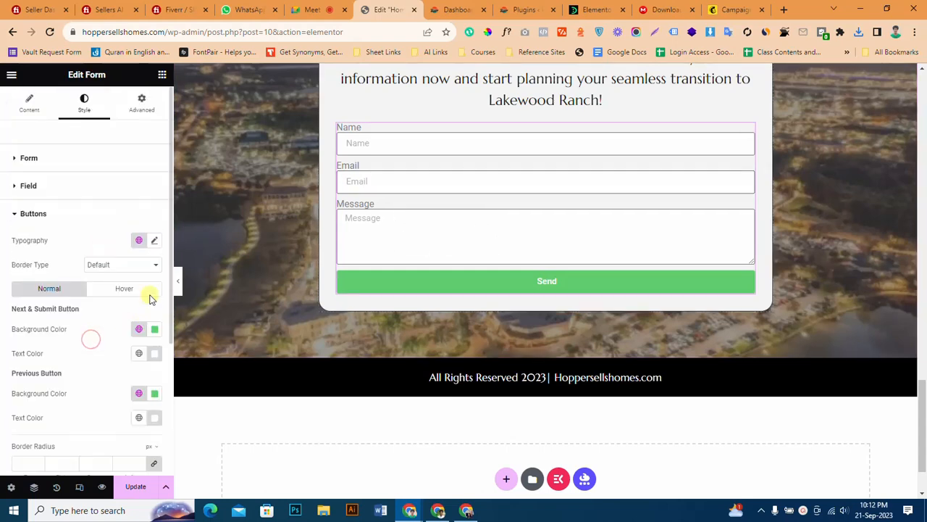
pyautogui.click(155, 331)
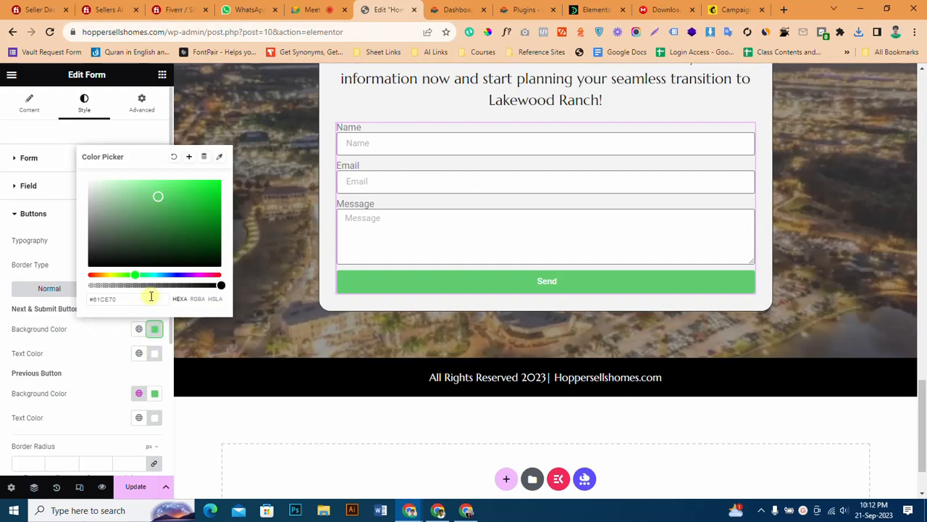
pyautogui.moveTo(151, 297); pyautogui.dragTo(2, 295)
pyautogui.hotkey('ctrl', 'v')
pyautogui.click(2, 296)
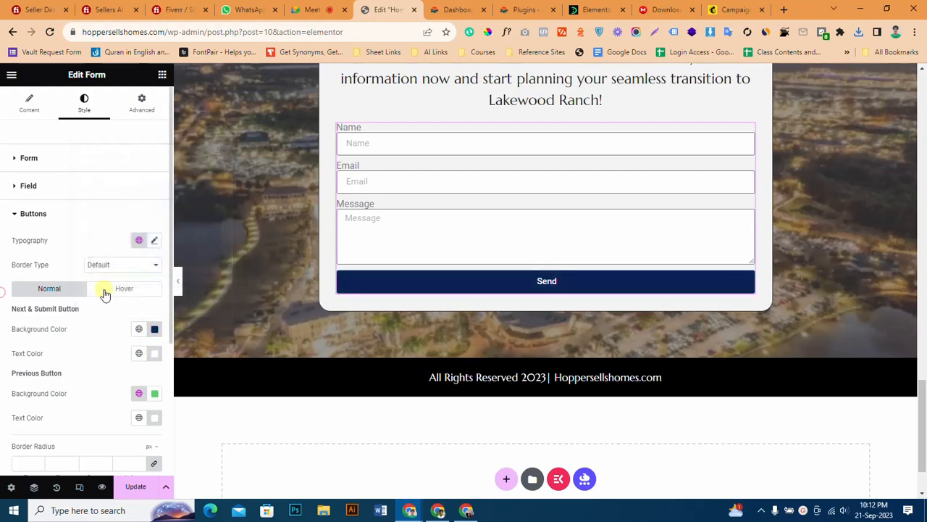
# Change the text of the form's send button to "Submit".
pyautogui.click(40, 112)
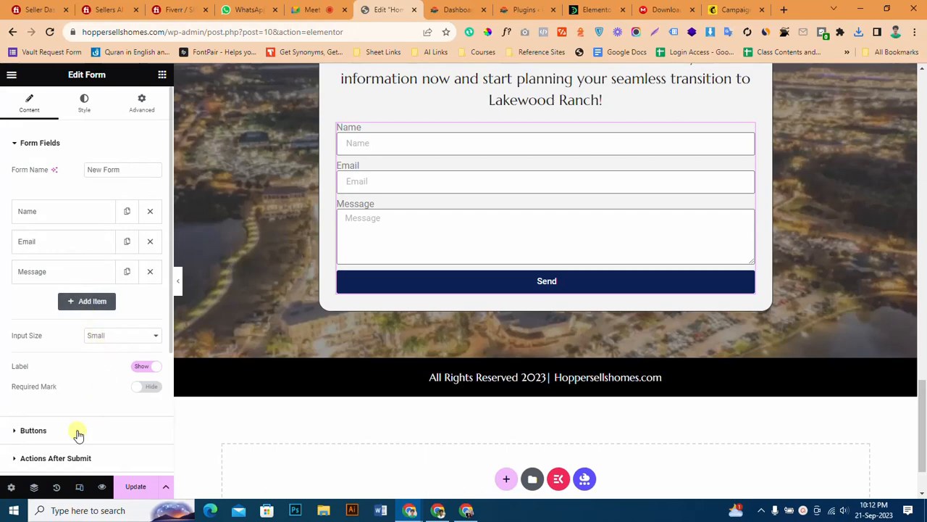
pyautogui.click(77, 431)
pyautogui.doubleClick(93, 242)
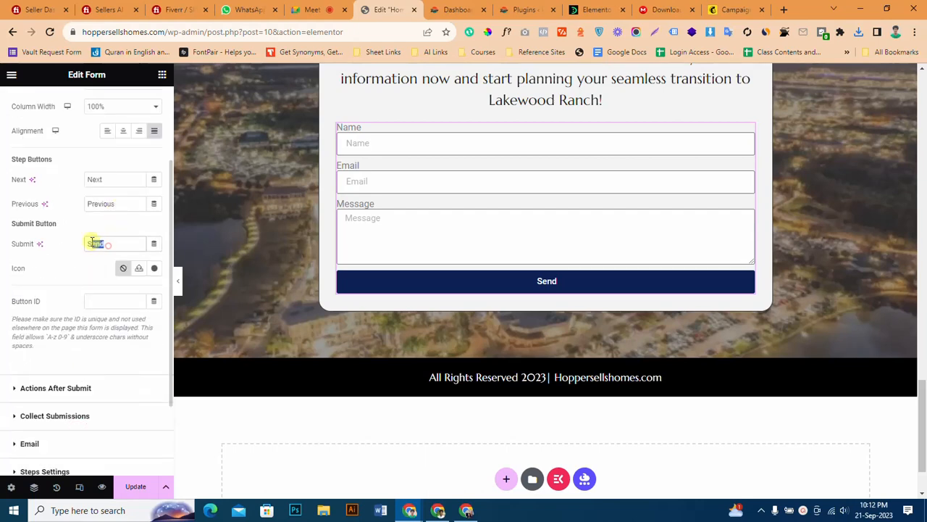
pyautogui.write('Submit')
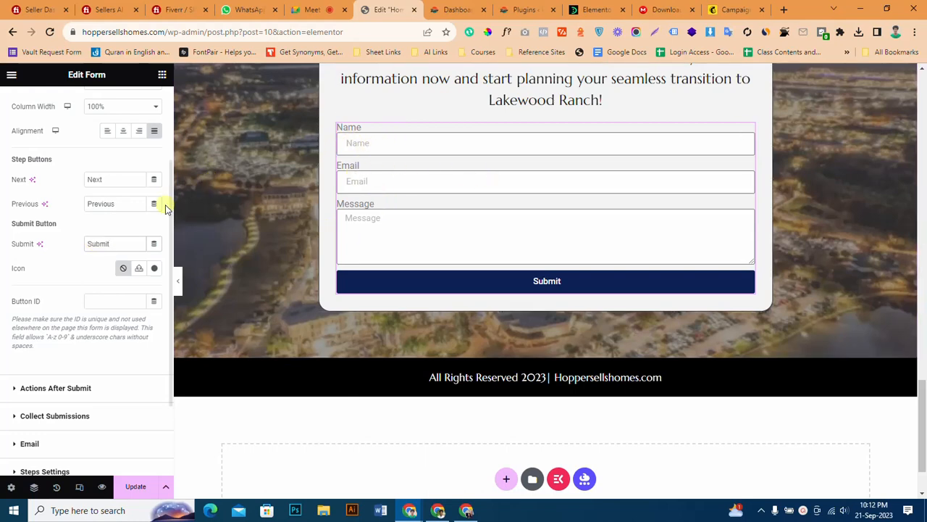
# Hide the labels of the form fields and save the page update.
pyautogui.scroll(2, 32, 121)
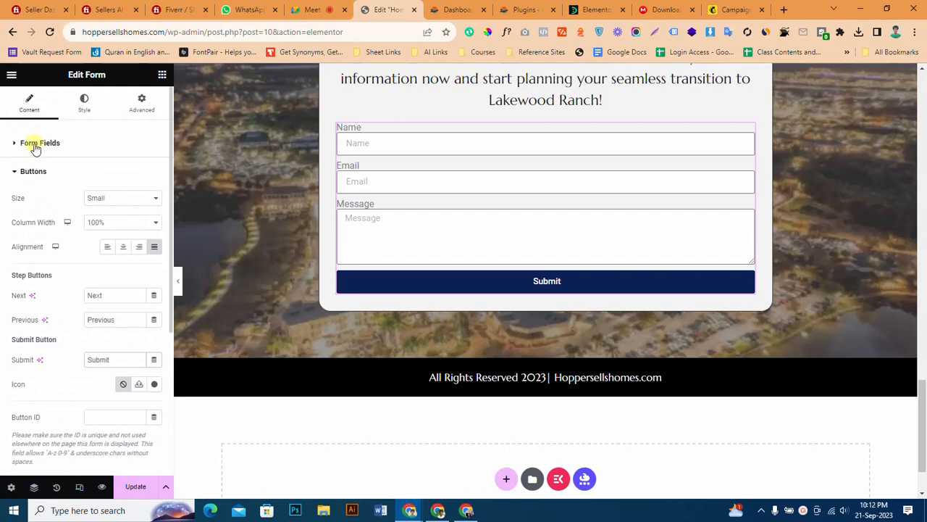
pyautogui.click(34, 145)
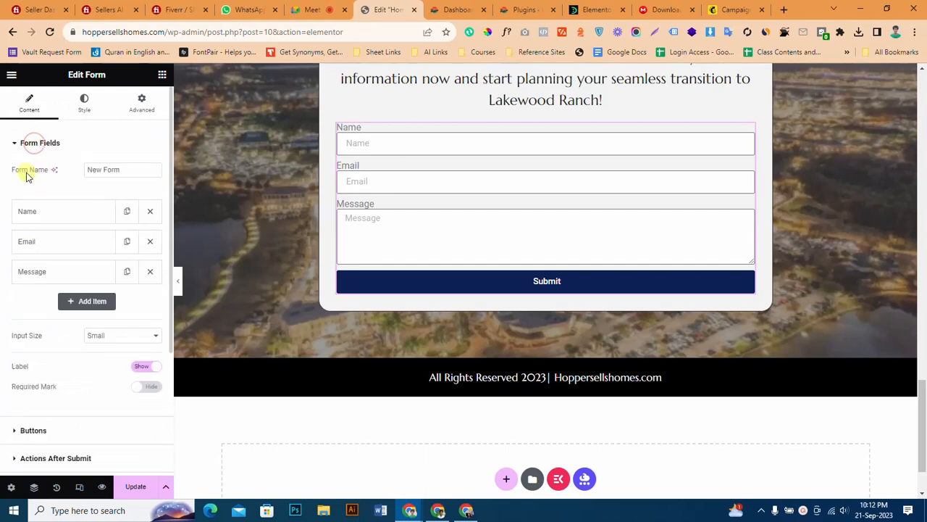
pyautogui.click(144, 367)
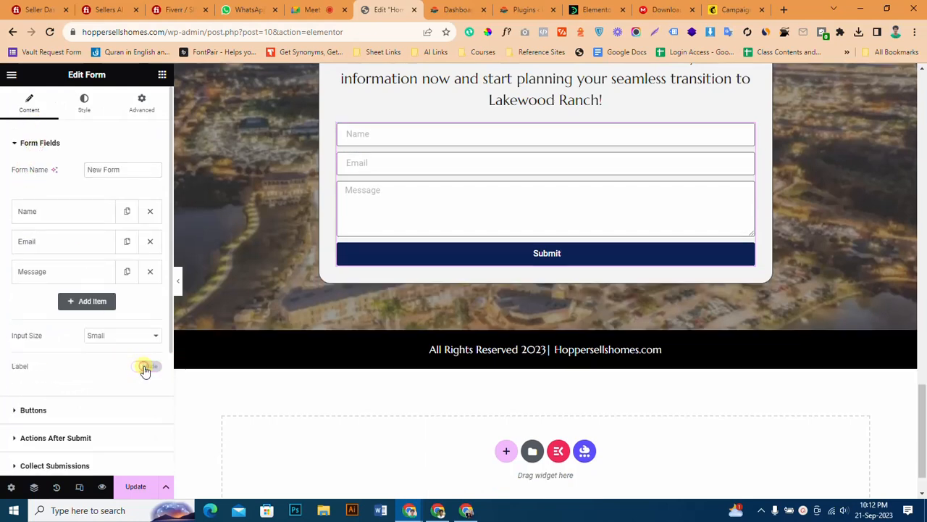
pyautogui.click(135, 487)
pyautogui.scroll(3, 484, 244)
pyautogui.scroll(-2, 484, 244)
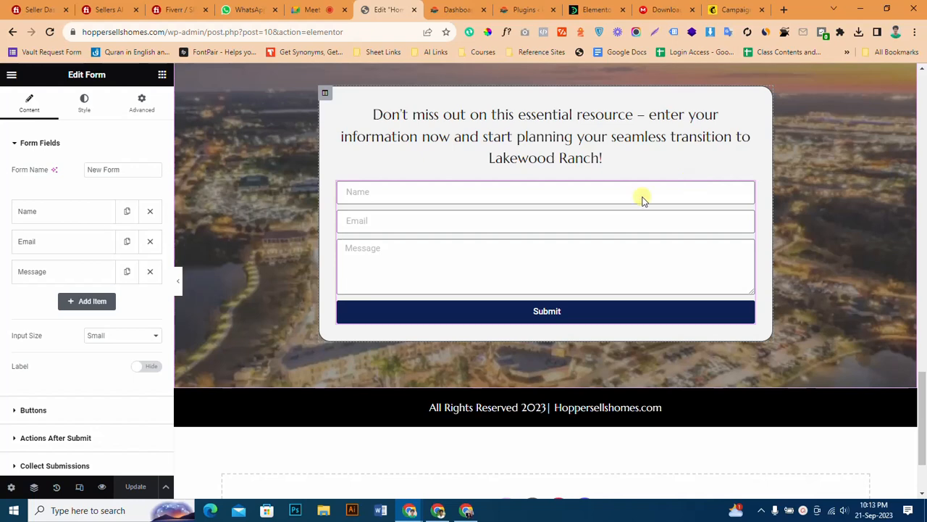
pyautogui.scroll(2, 526, 282)
# Open a new browser tab and return to the page editor to look over the form.
pyautogui.click(782, 9)
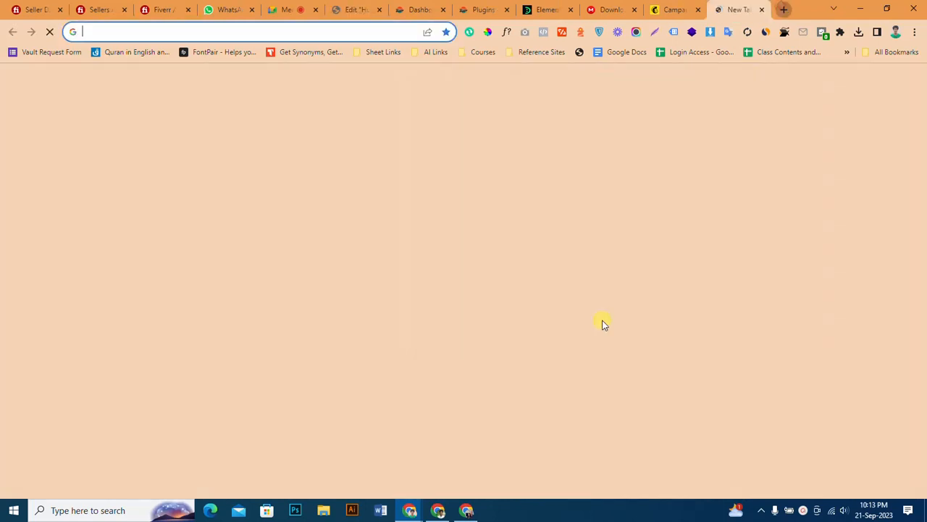
pyautogui.click(489, 9)
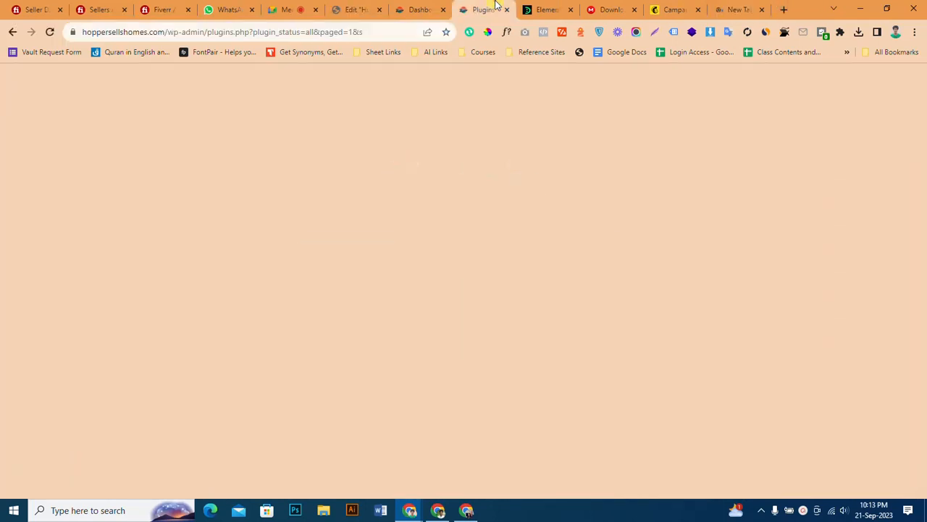
pyautogui.click(415, 7)
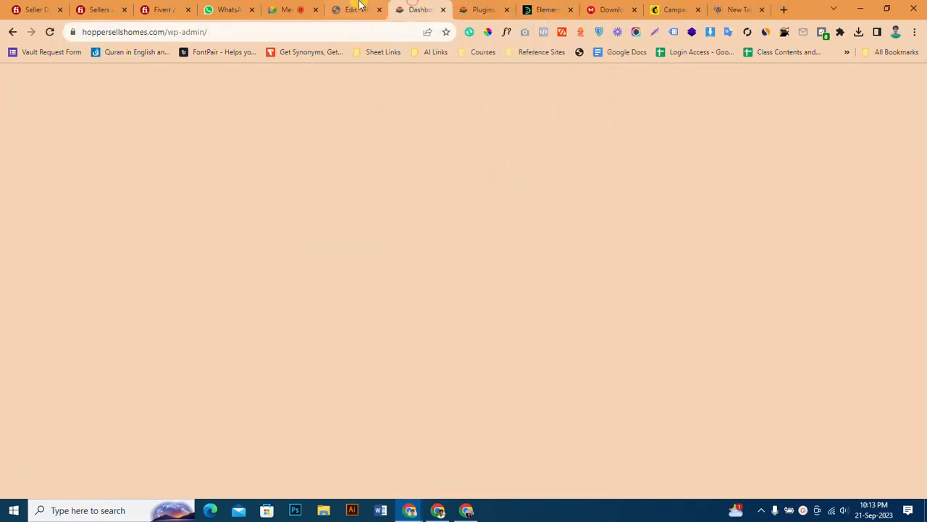
pyautogui.click(355, 9)
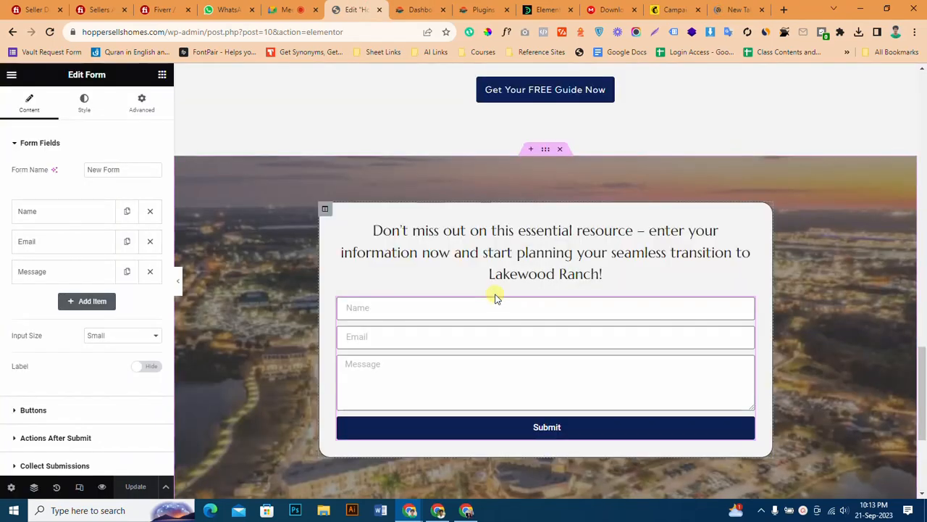
pyautogui.scroll(-3, 495, 297)
pyautogui.scroll(5, 495, 294)
pyautogui.scroll(-3, 495, 295)
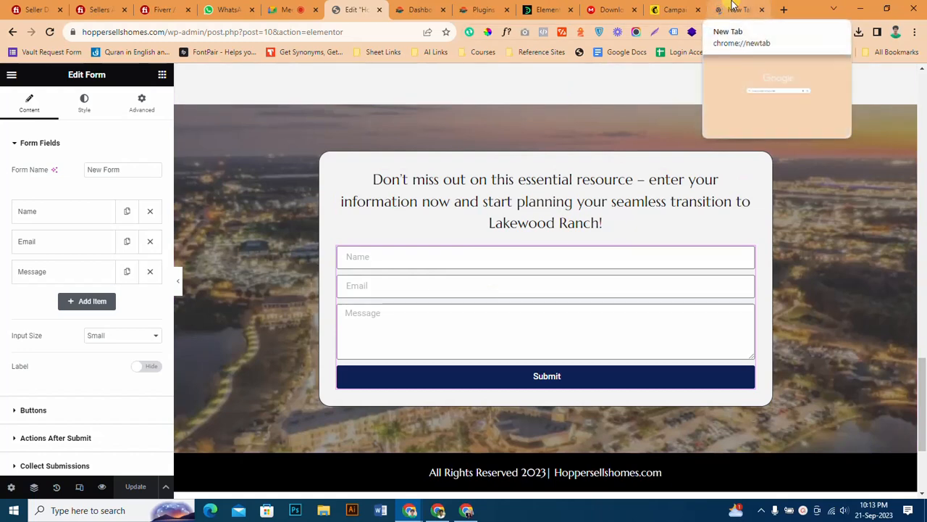
# Search Google for mailchimp in the new browser tab and open the Mailchimp website.
pyautogui.click(733, 5)
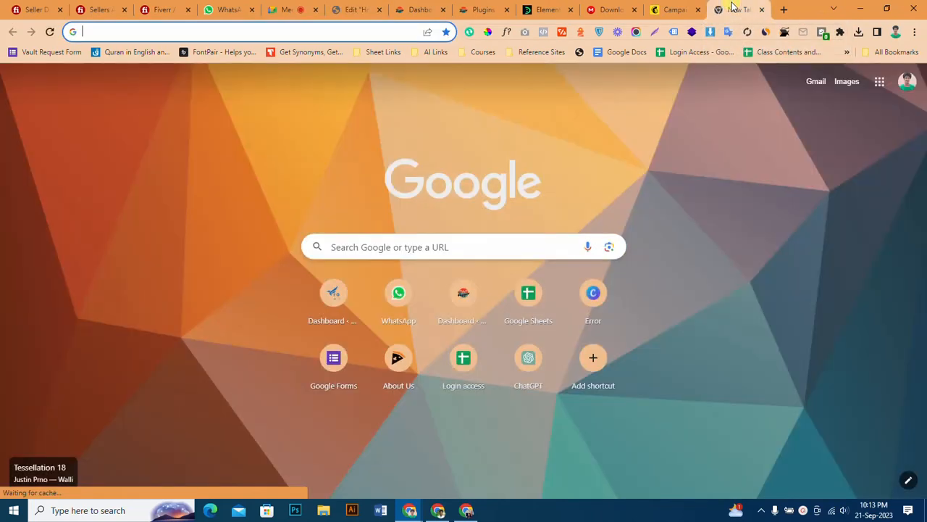
pyautogui.write('mailch')
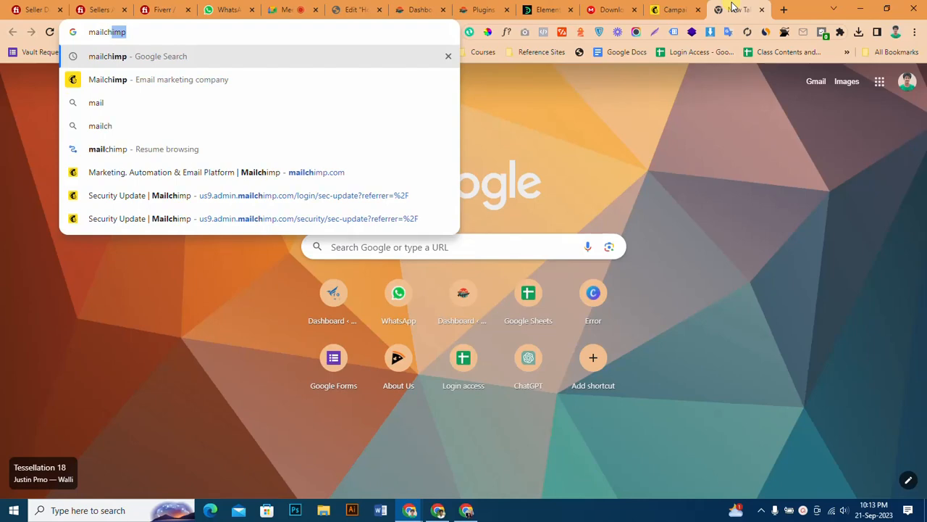
pyautogui.write('i')
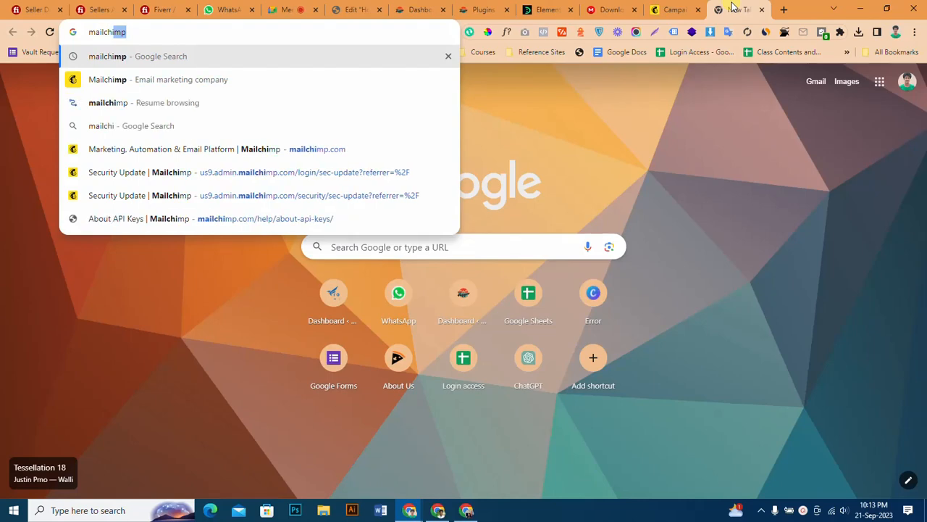
pyautogui.press('Return')
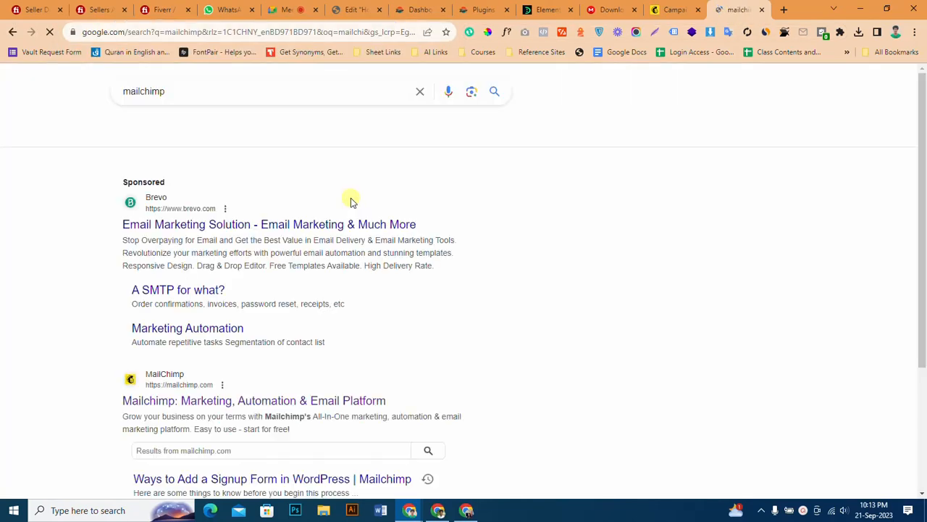
pyautogui.scroll(-2, 203, 389)
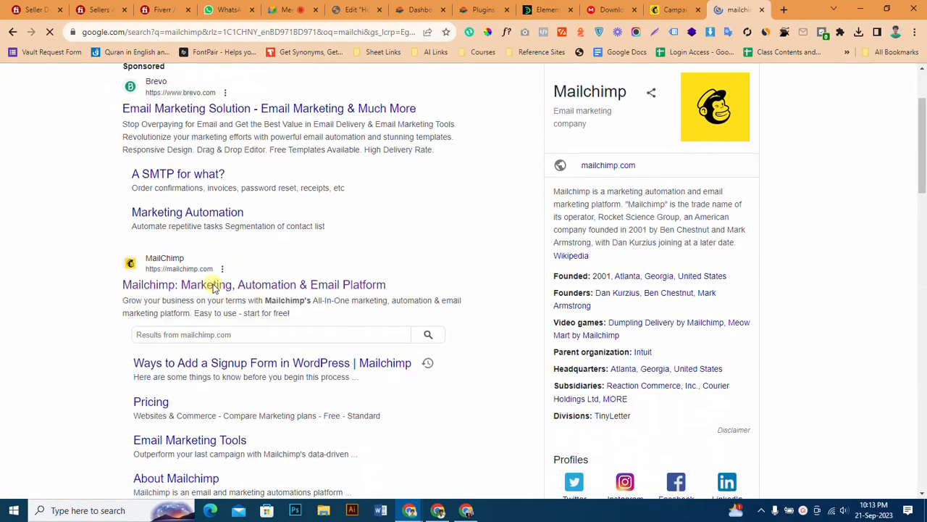
pyautogui.click(212, 286)
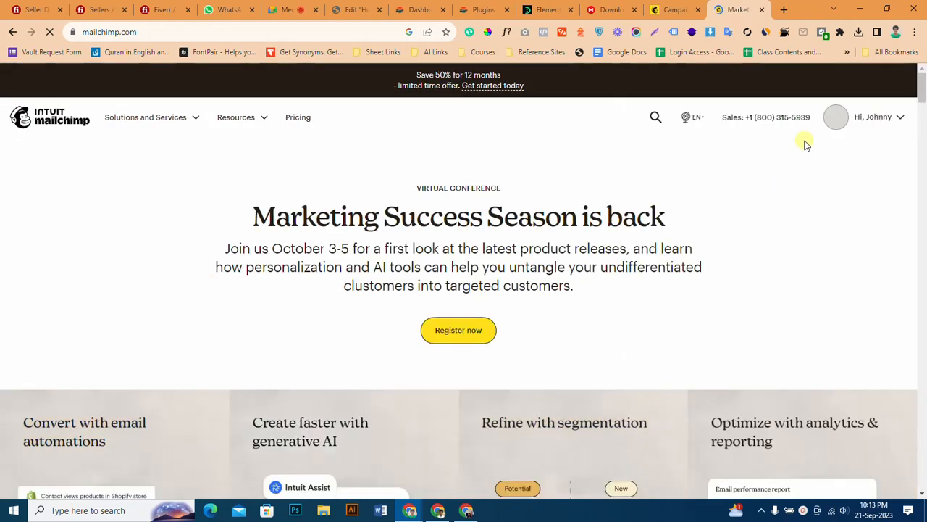
# Open the Mailchimp account's home page and switch back to the site's WordPress dashboard.
pyautogui.click(879, 123)
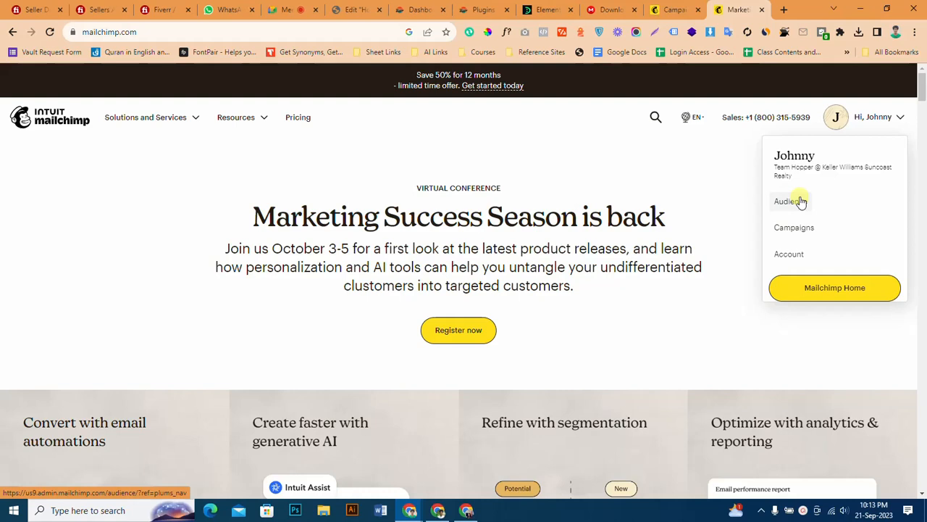
pyautogui.click(828, 288)
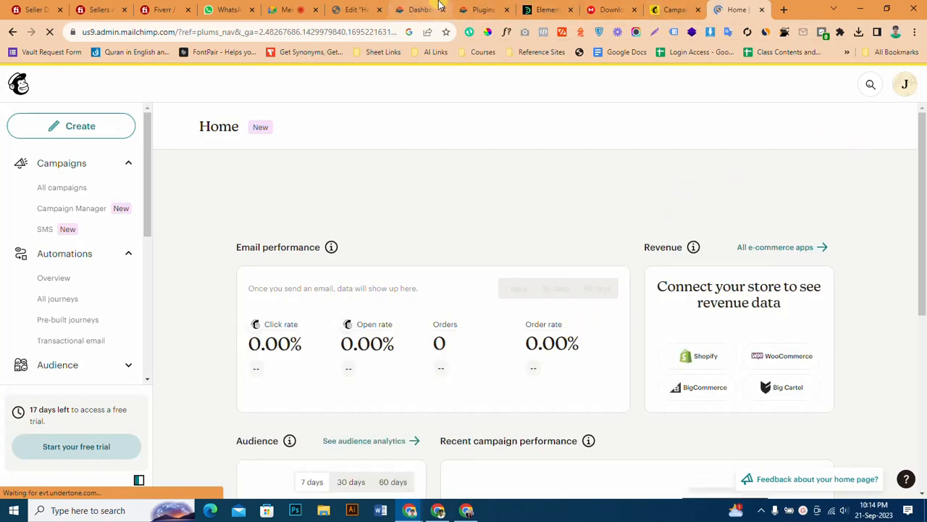
pyautogui.click(481, 10)
pyautogui.click(409, 7)
pyautogui.click(359, 9)
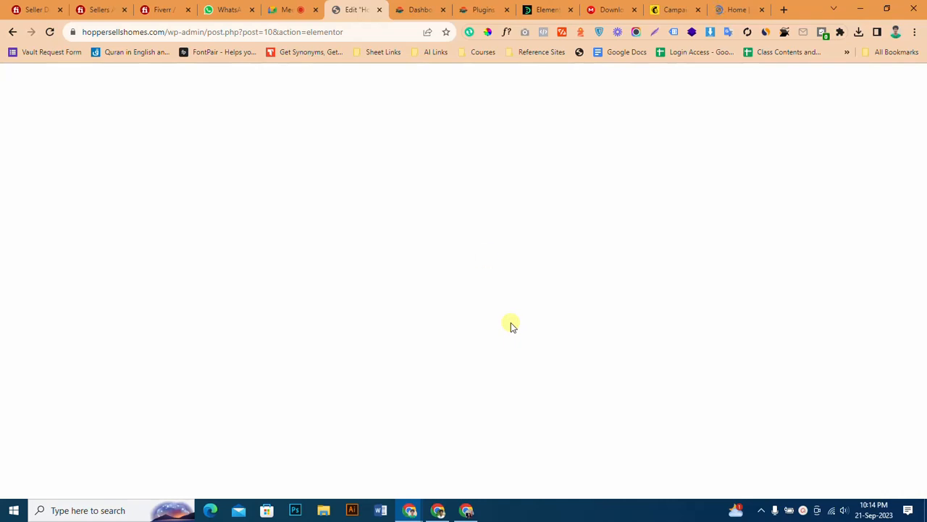
pyautogui.click(421, 9)
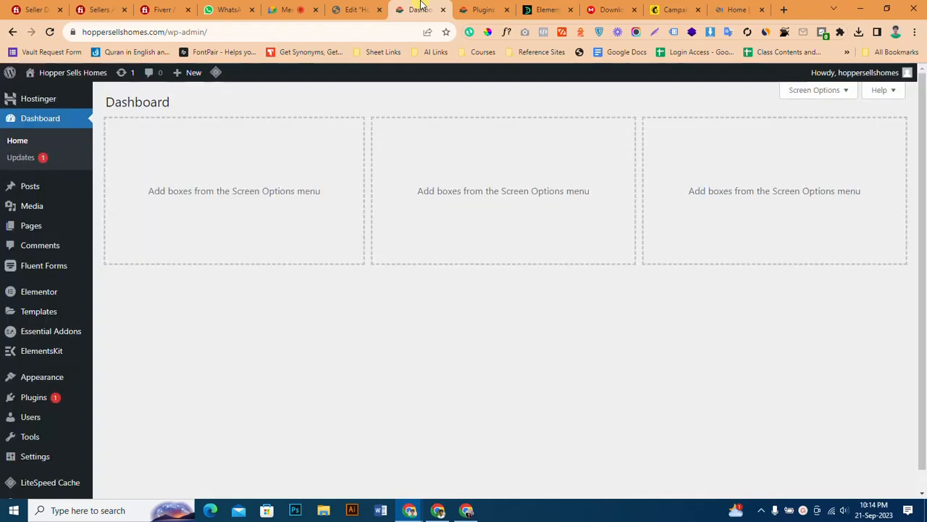
# Open the Elementor integration settings in WordPress and find the MailChimp API key section.
pyautogui.moveTo(53, 288)
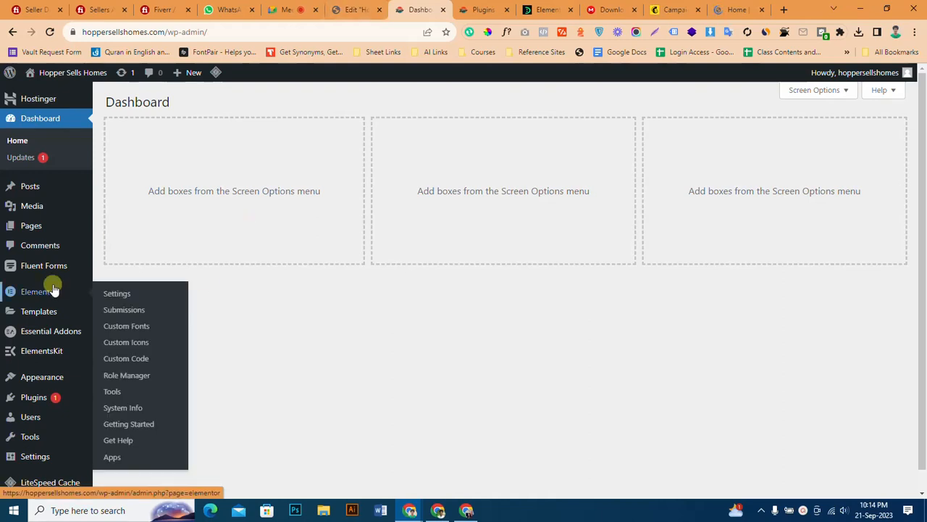
pyautogui.click(120, 294)
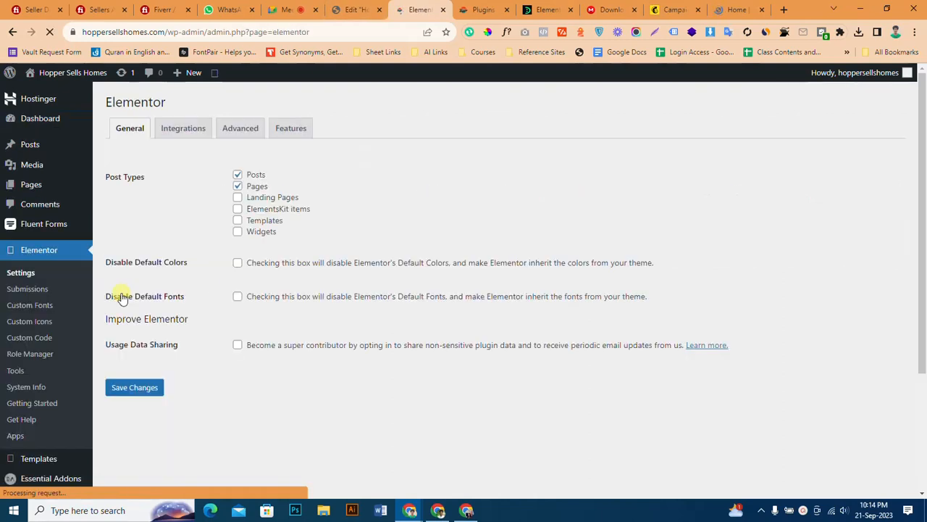
pyautogui.click(171, 141)
pyautogui.scroll(-5, 205, 301)
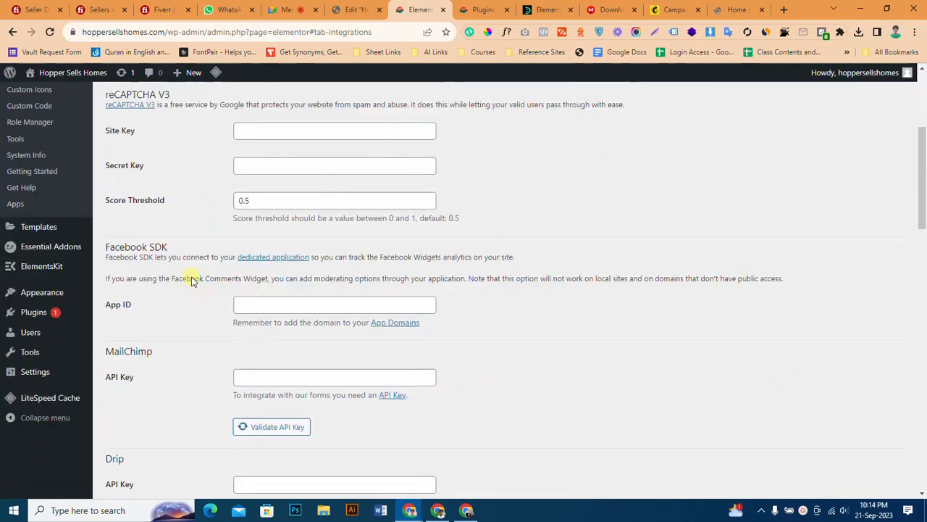
pyautogui.scroll(-2, 134, 288)
pyautogui.scroll(1, 137, 287)
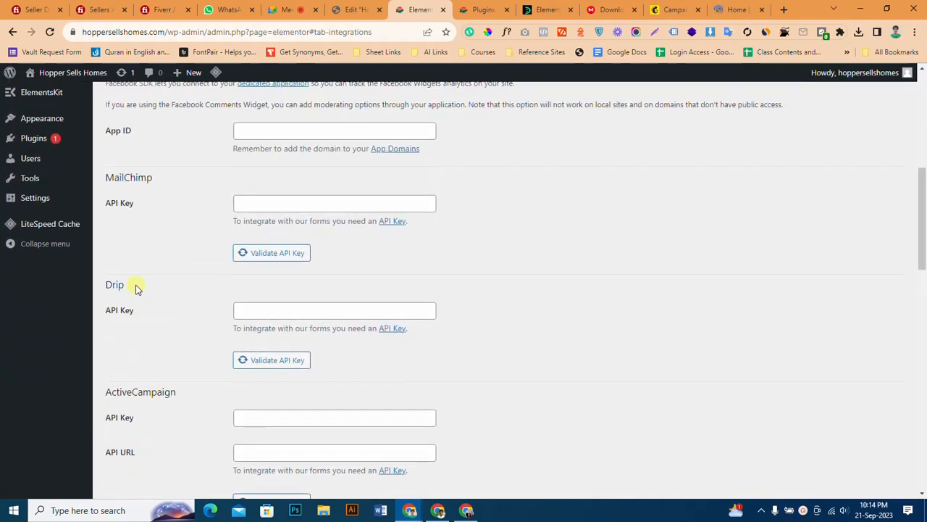
pyautogui.moveTo(108, 176); pyautogui.dragTo(159, 180)
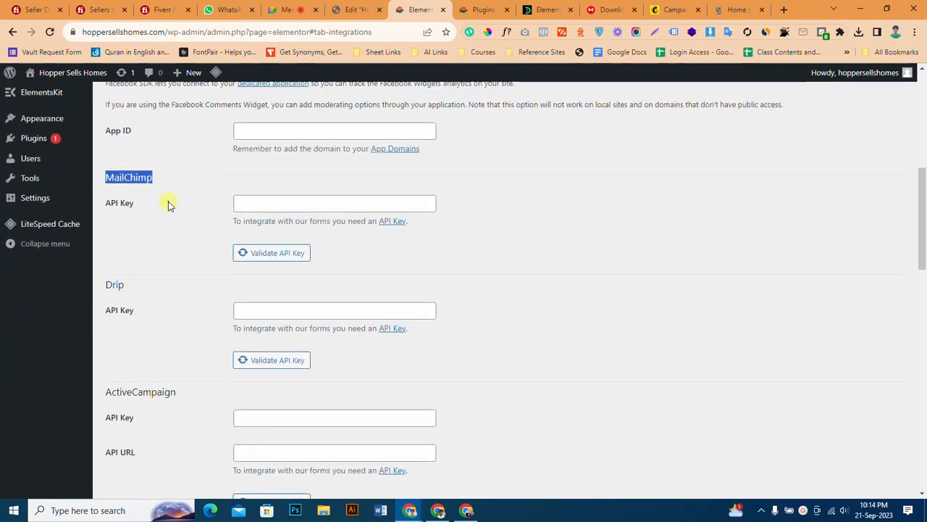
pyautogui.click(168, 200)
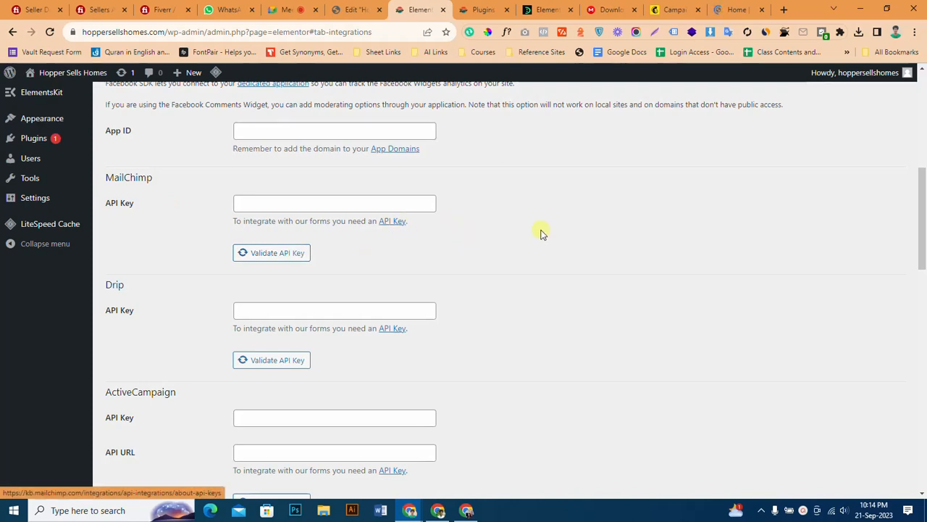
# Switch to Mailchimp, dismiss the SMS Marketing notice and open the API keys page of the account profile.
pyautogui.click(670, 9)
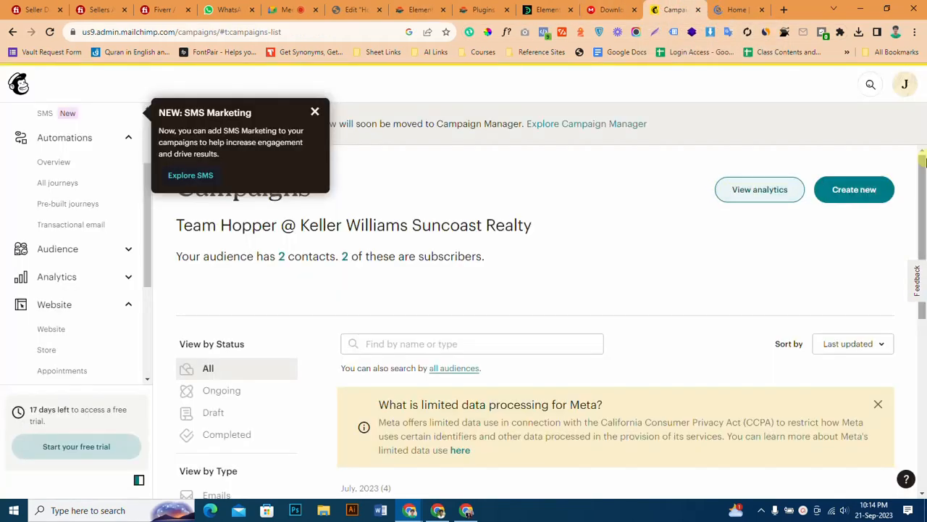
pyautogui.click(904, 84)
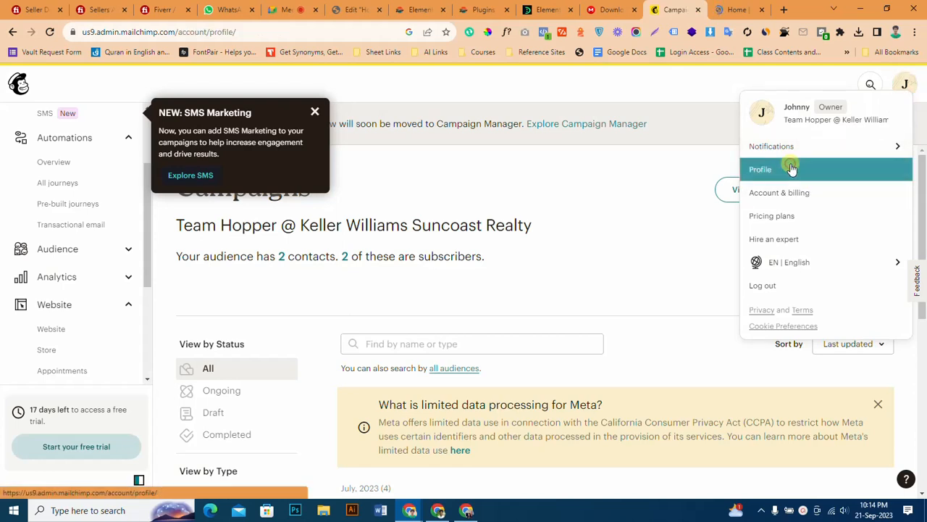
pyautogui.click(792, 167)
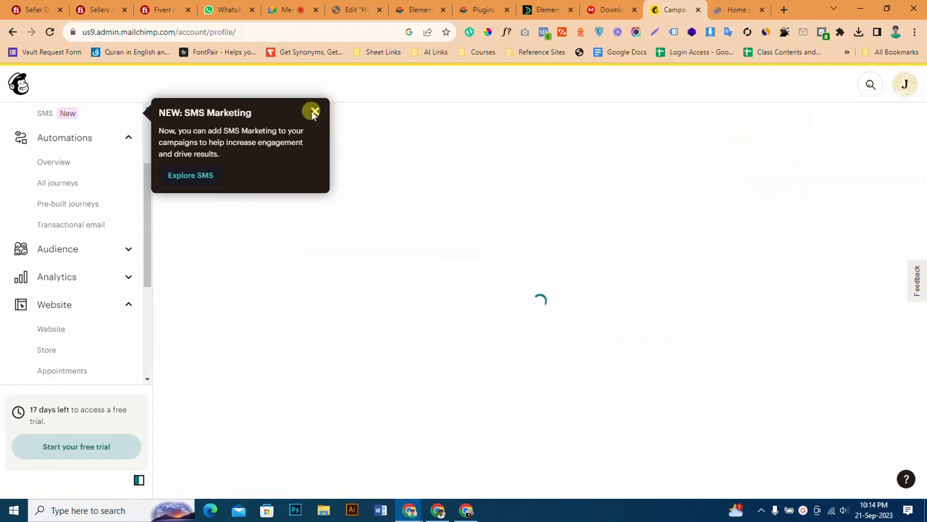
pyautogui.click(314, 113)
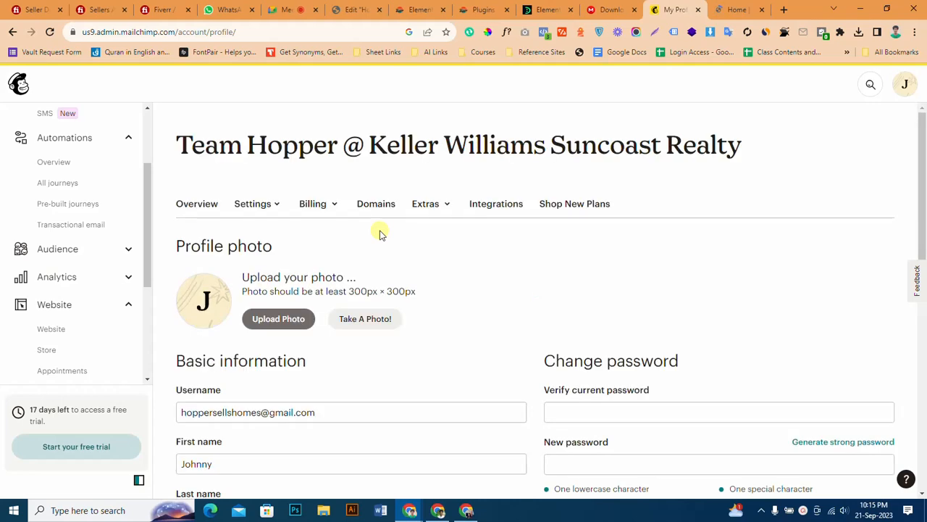
pyautogui.click(442, 206)
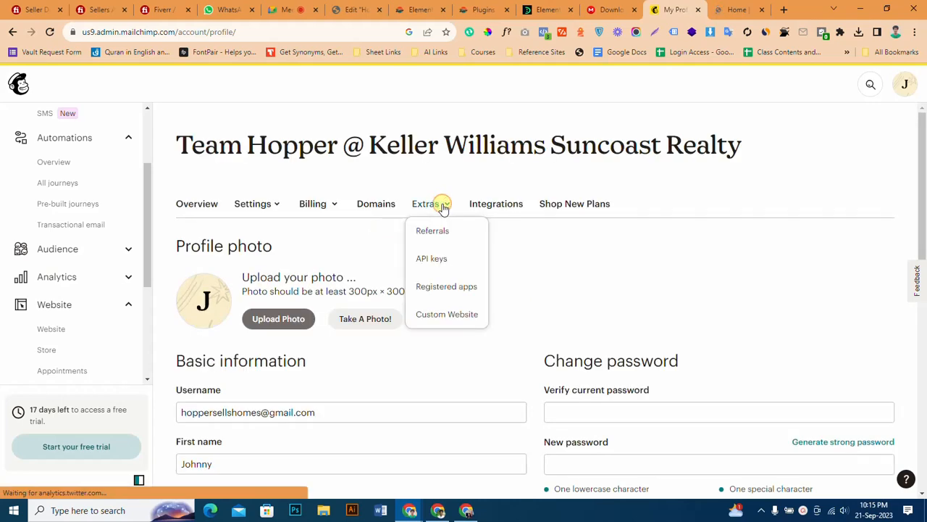
pyautogui.click(437, 261)
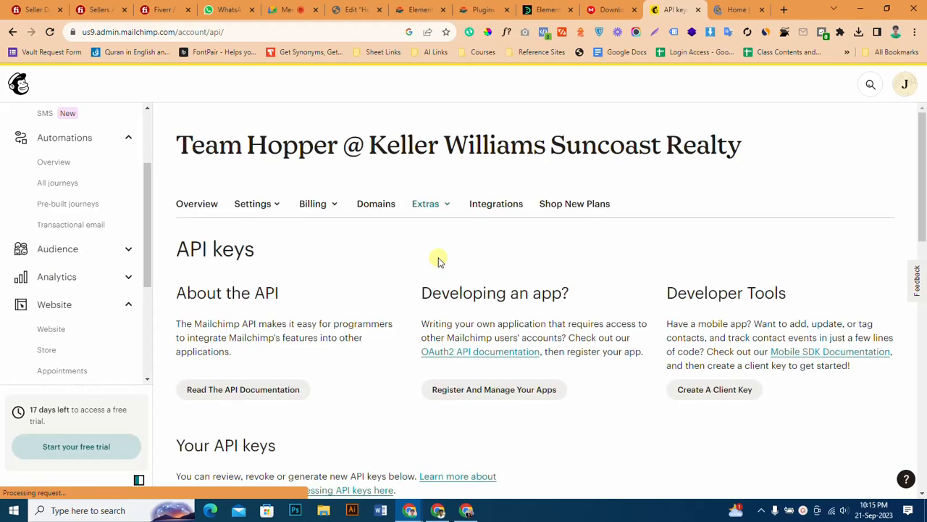
# Generate a new Mailchimp API key named "website form".
pyautogui.scroll(-3, 451, 261)
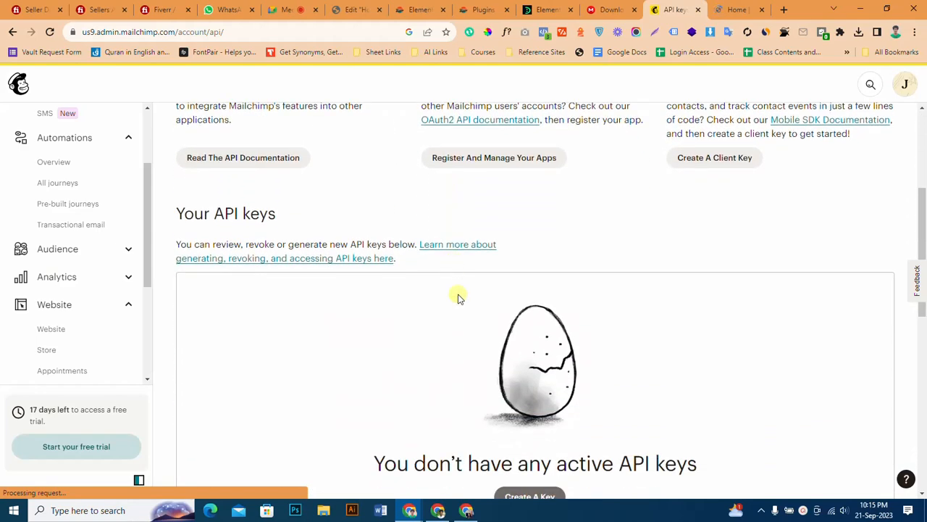
pyautogui.scroll(-2, 458, 297)
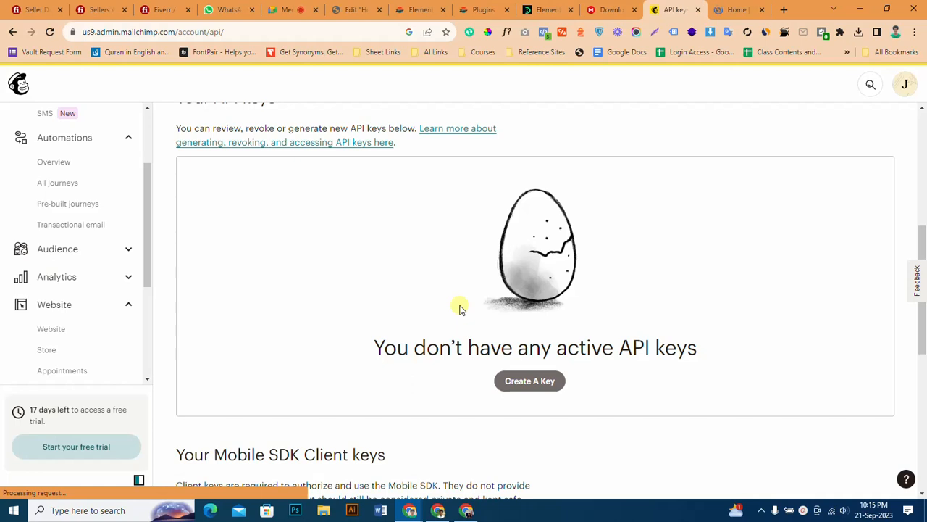
pyautogui.click(531, 382)
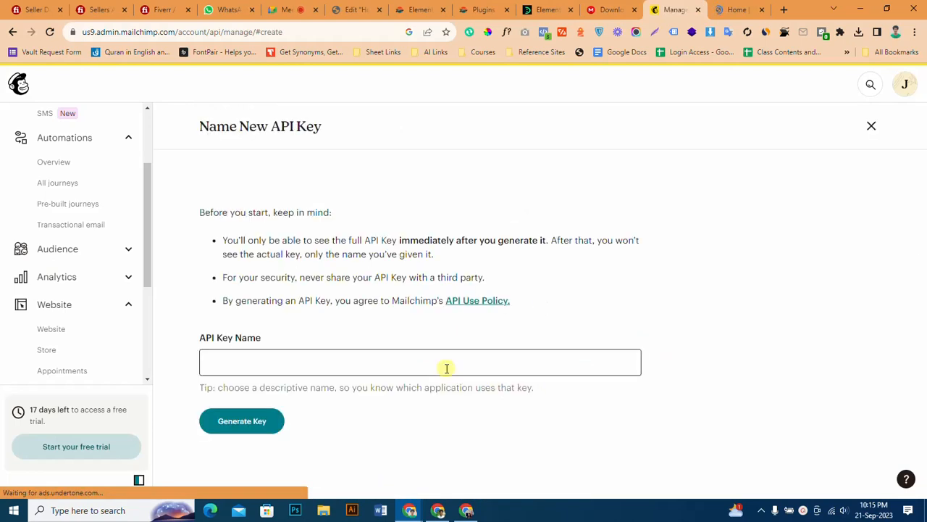
pyautogui.click(446, 368)
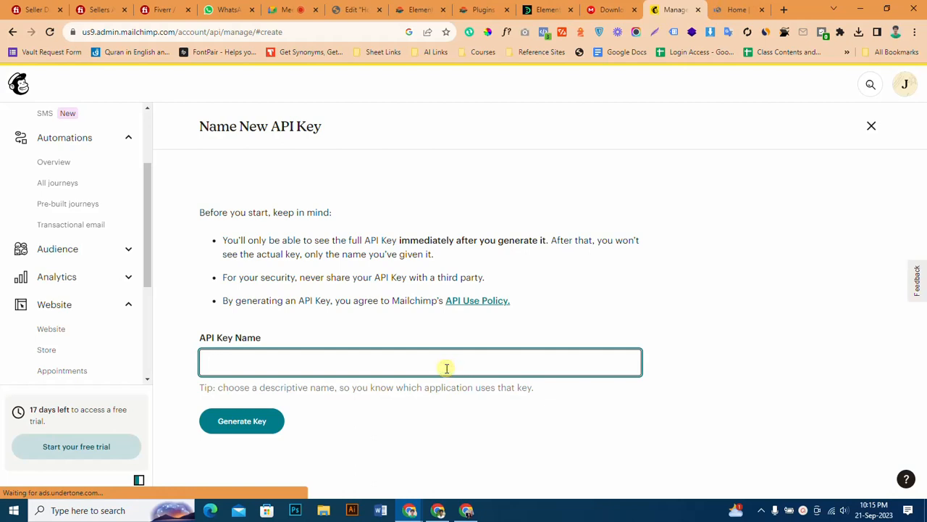
pyautogui.write('website')
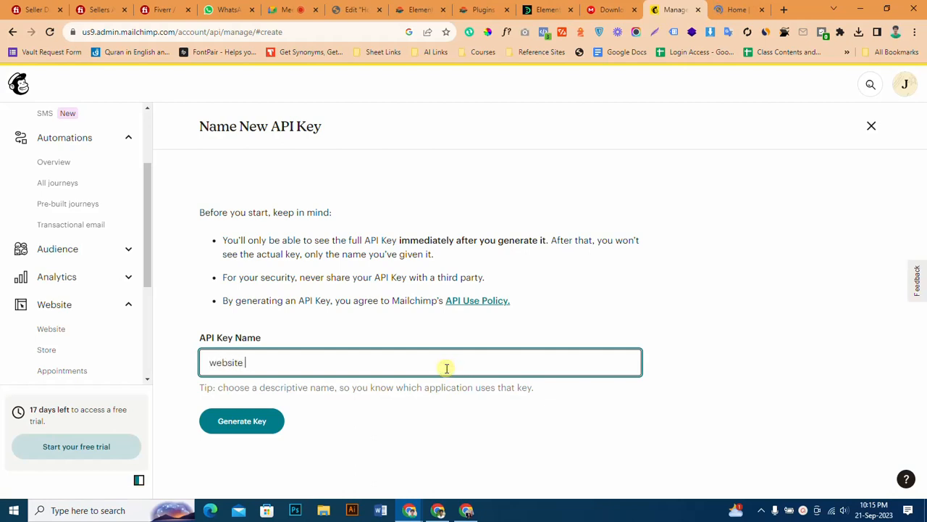
pyautogui.write(' form')
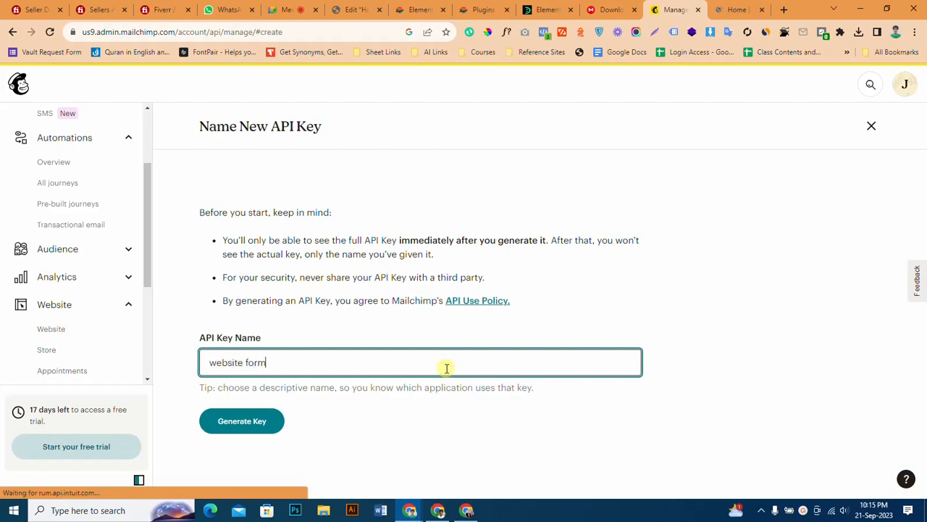
pyautogui.click(262, 431)
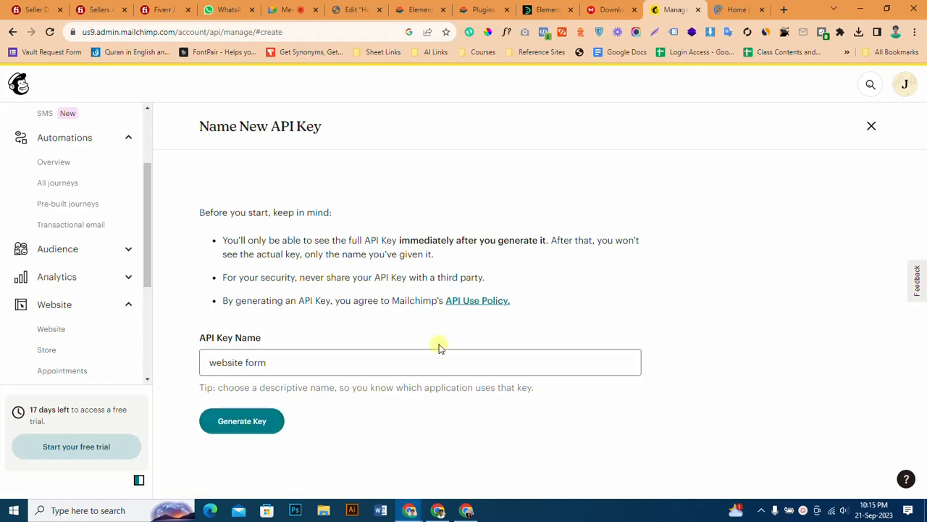
# Copy the new API key and paste it into the MailChimp API key field of the Elementor integration settings.
pyautogui.moveTo(409, 266); pyautogui.dragTo(174, 269)
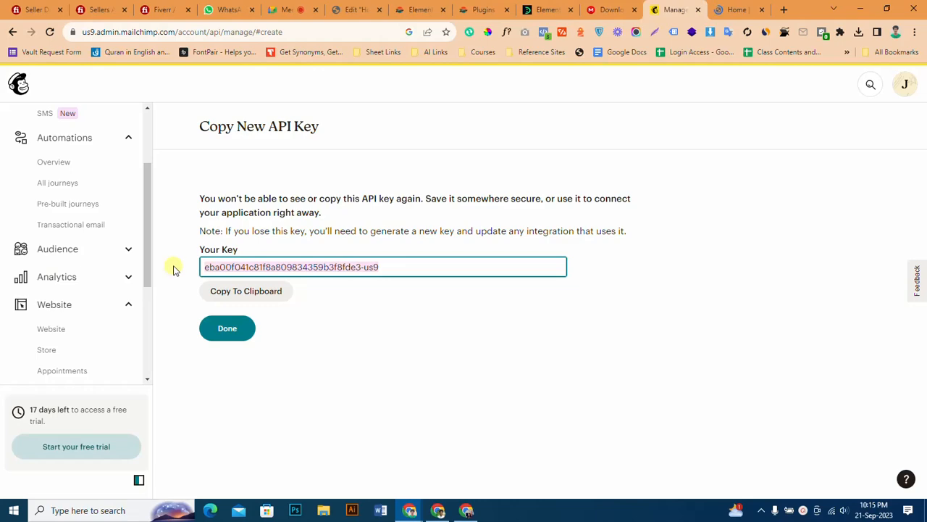
pyautogui.click(248, 291)
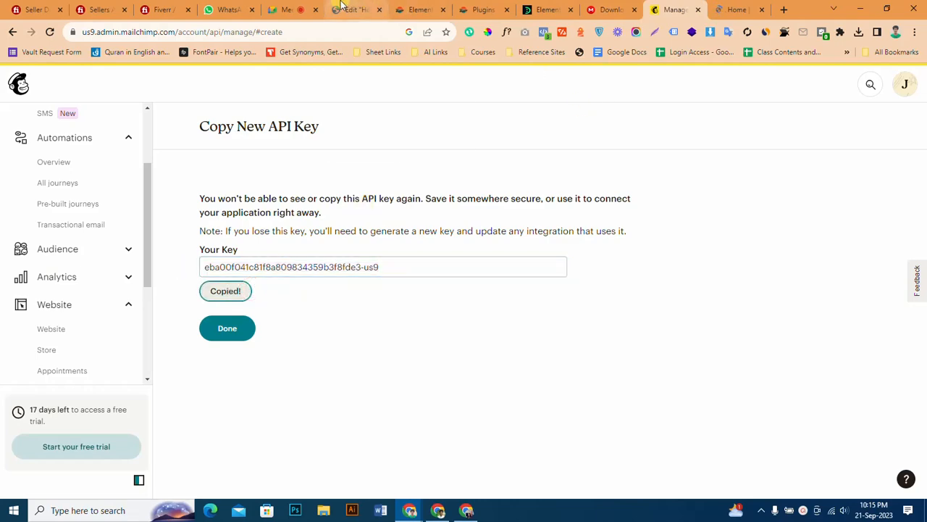
pyautogui.click(355, 9)
pyautogui.click(417, 8)
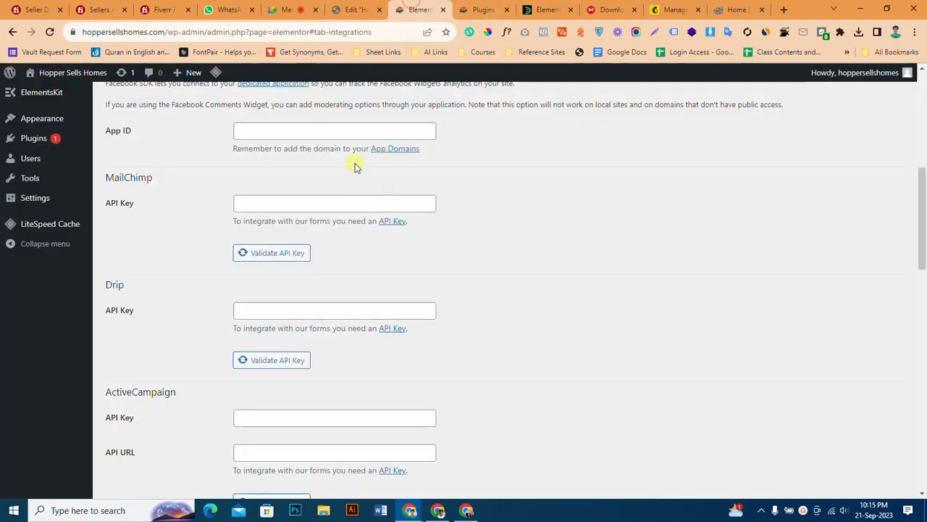
pyautogui.click(336, 199)
pyautogui.hotkey('ctrl', 'v')
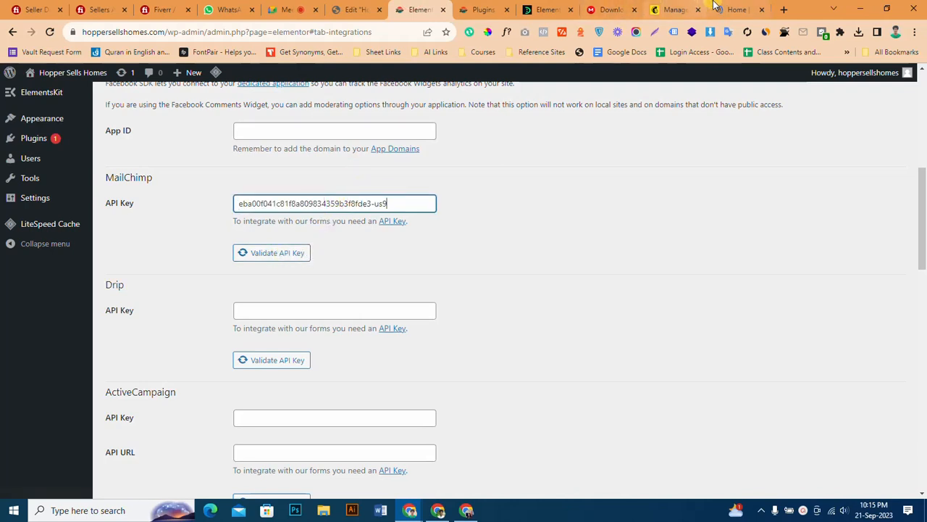
# Finish the key creation in Mailchimp and validate the MailChimp API key in the Elementor integration settings.
pyautogui.click(673, 9)
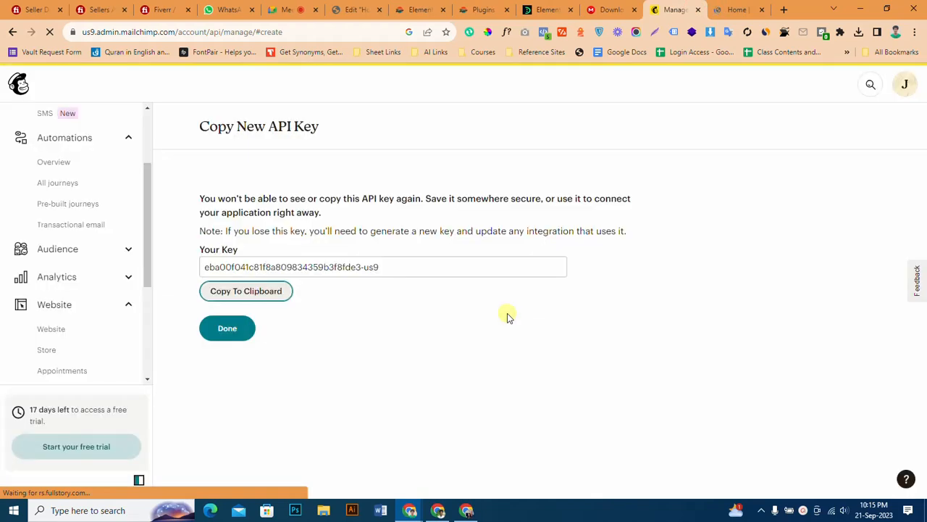
pyautogui.click(239, 332)
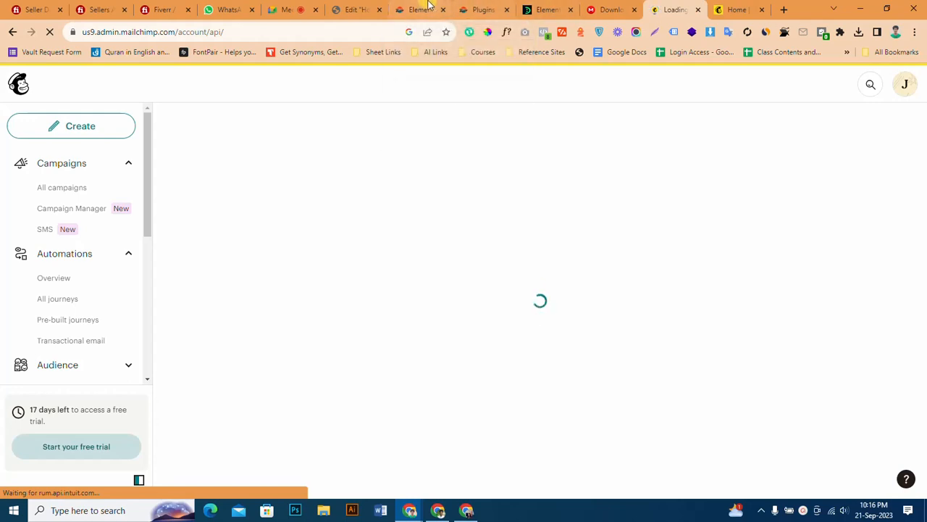
pyautogui.click(428, 6)
pyautogui.click(279, 253)
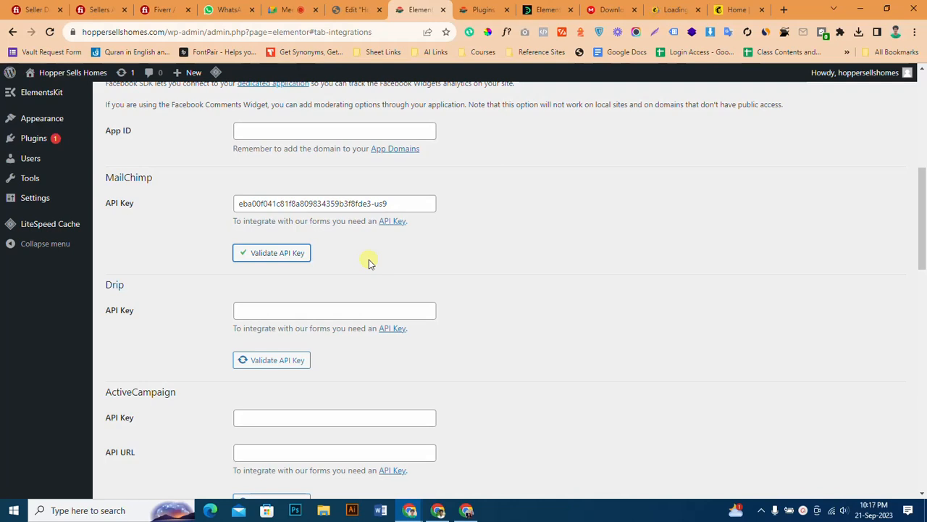
pyautogui.scroll(-5, 468, 299)
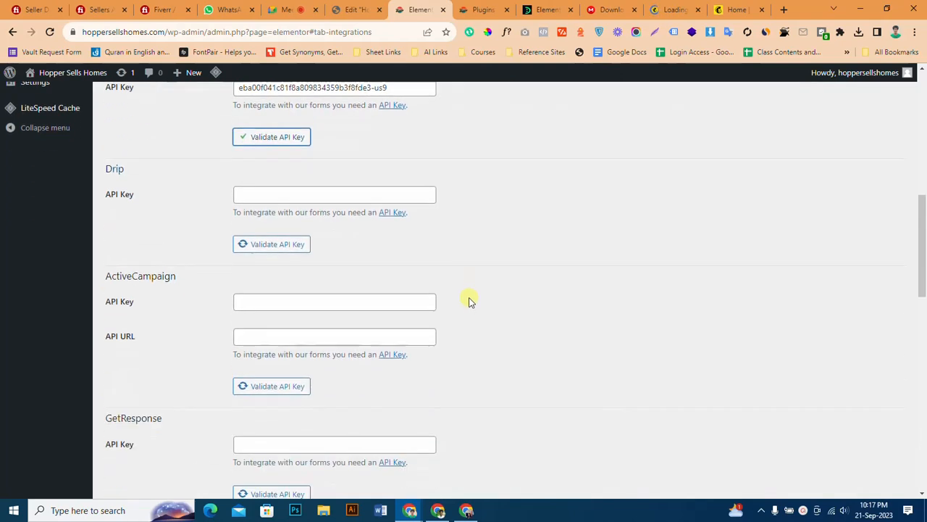
pyautogui.scroll(-6, 468, 299)
pyautogui.scroll(14, 468, 299)
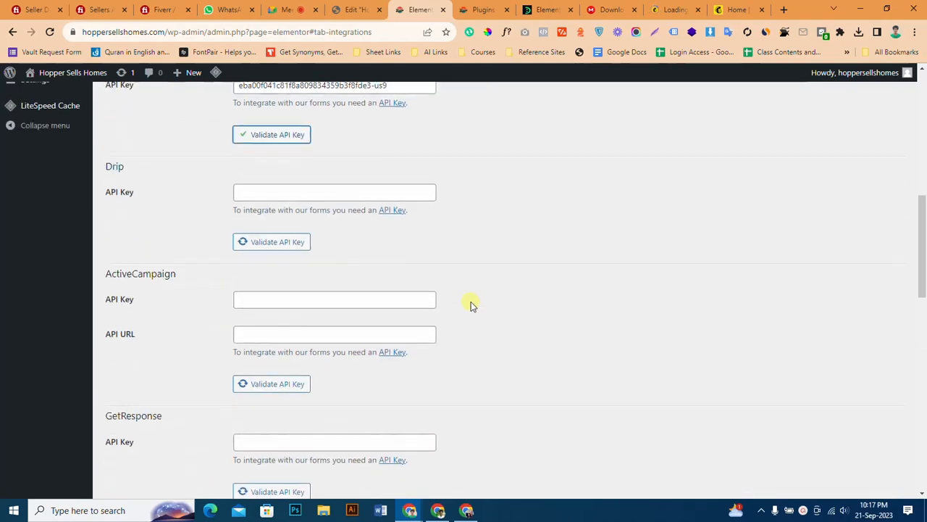
# Return to the Elementor page editor and add MailChimp to the contact form's actions after submit.
pyautogui.click(355, 9)
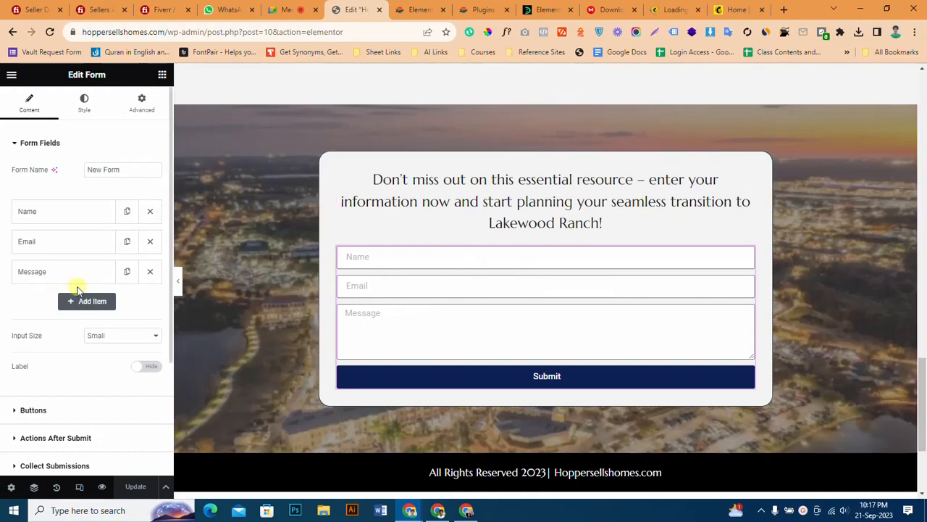
pyautogui.scroll(-2, 40, 237)
pyautogui.scroll(-1, 35, 290)
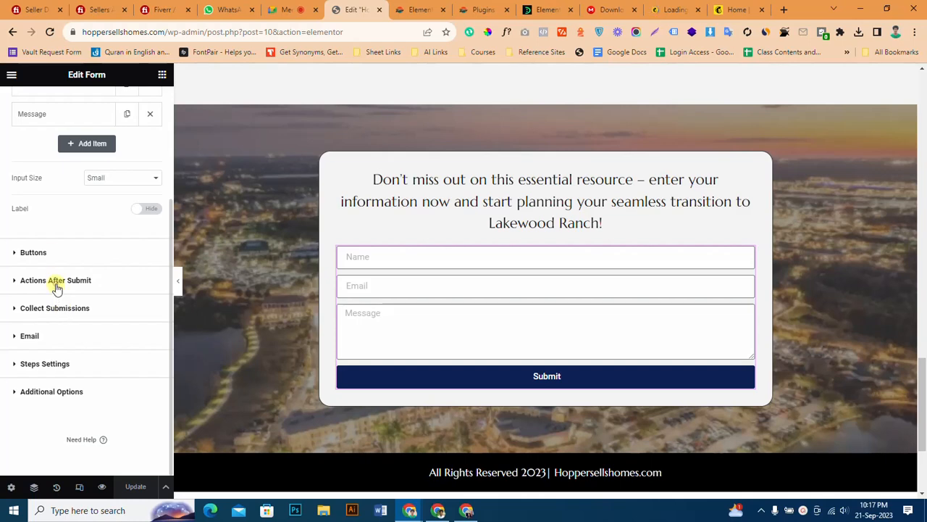
pyautogui.click(56, 283)
pyautogui.click(110, 242)
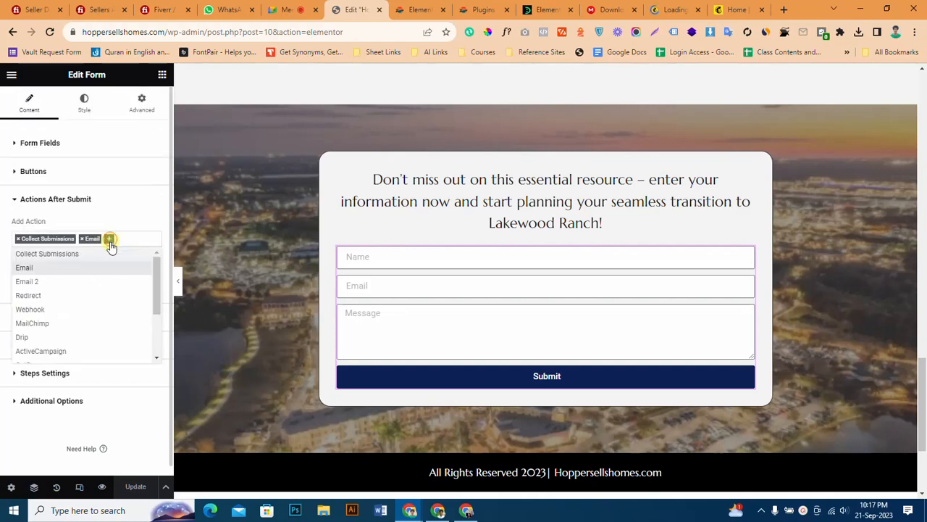
pyautogui.click(63, 321)
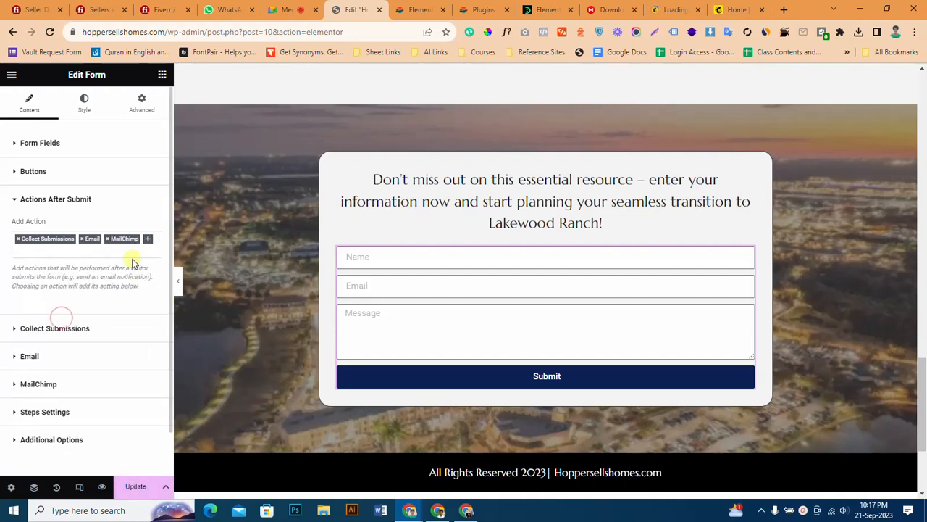
# Open the form's MailChimp settings and check the Audience options.
pyautogui.scroll(-1, 78, 343)
pyautogui.click(64, 341)
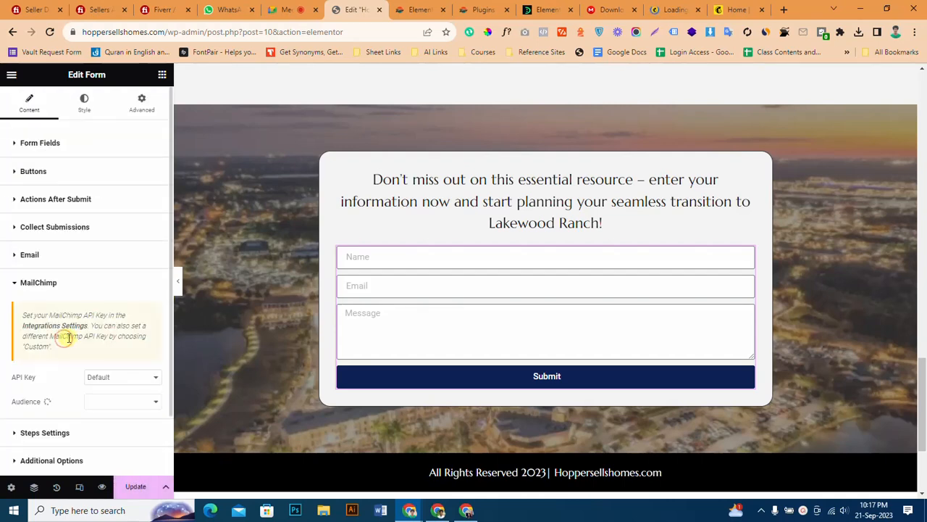
pyautogui.scroll(-2, 99, 353)
pyautogui.click(105, 326)
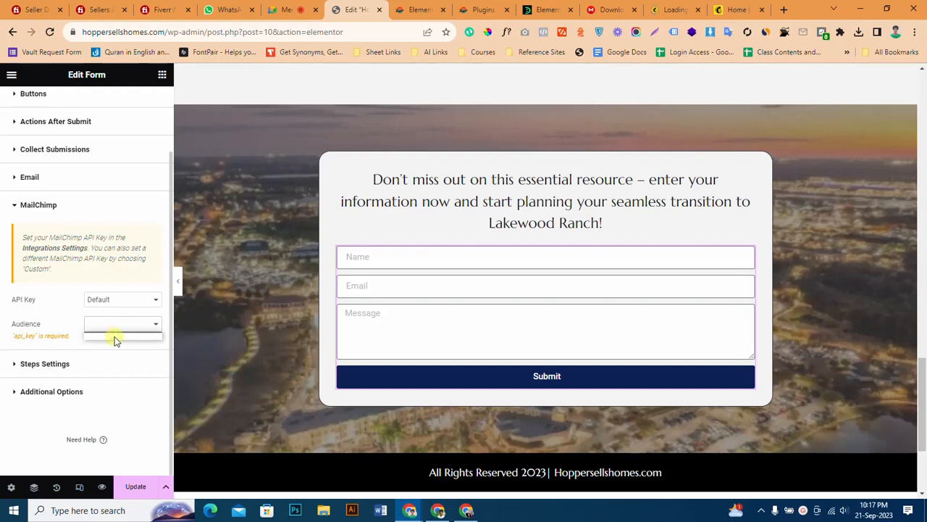
pyautogui.click(54, 338)
# Switch the form's MailChimp API key source to Custom and back to Default, and update the page.
pyautogui.click(109, 300)
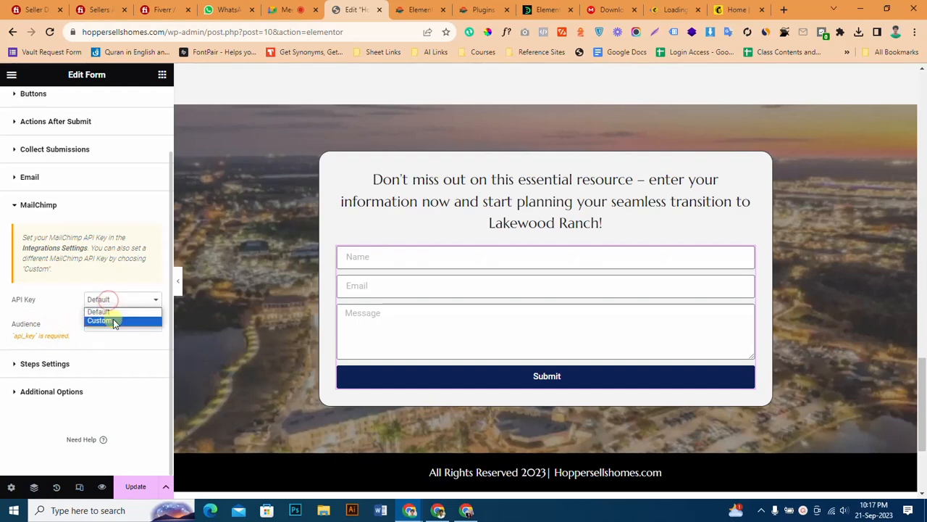
pyautogui.click(113, 320)
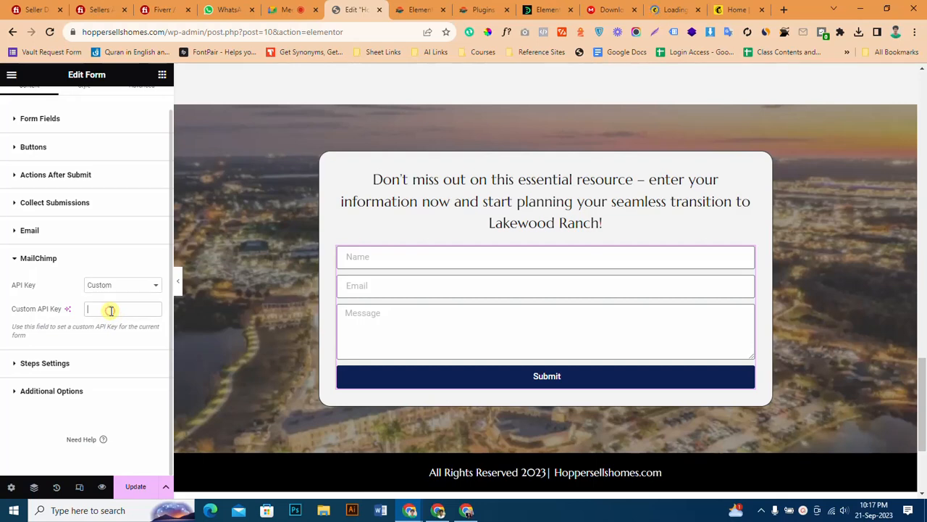
pyautogui.click(117, 284)
pyautogui.click(118, 297)
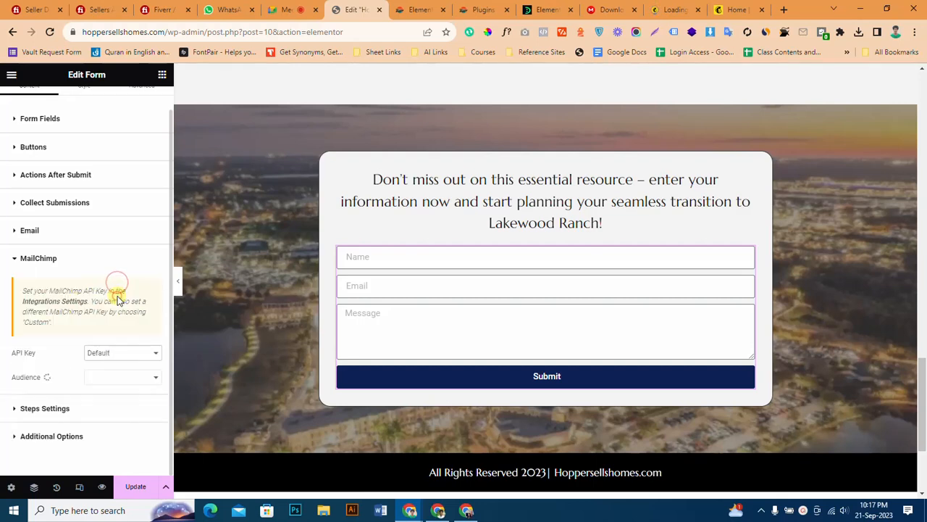
pyautogui.click(132, 495)
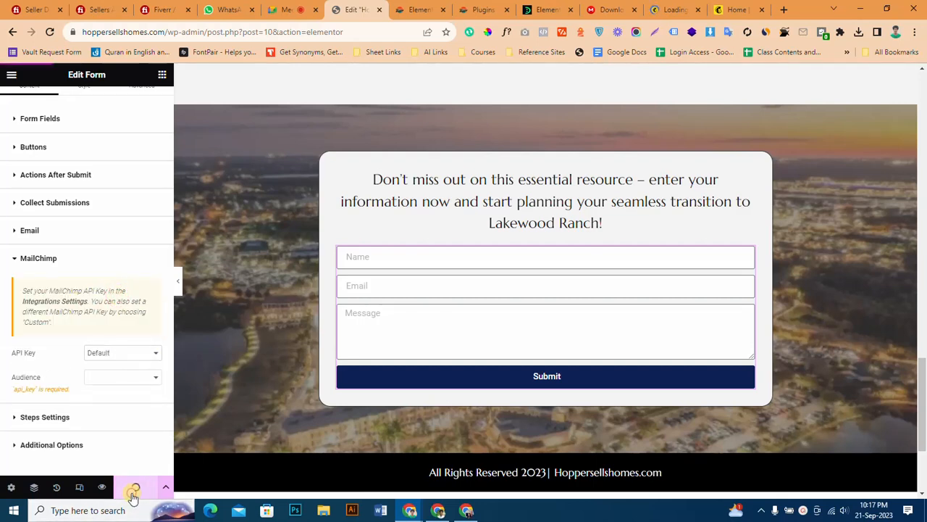
# Switch to Mailchimp and review the list of API keys for the "website form" key.
pyautogui.click(660, 6)
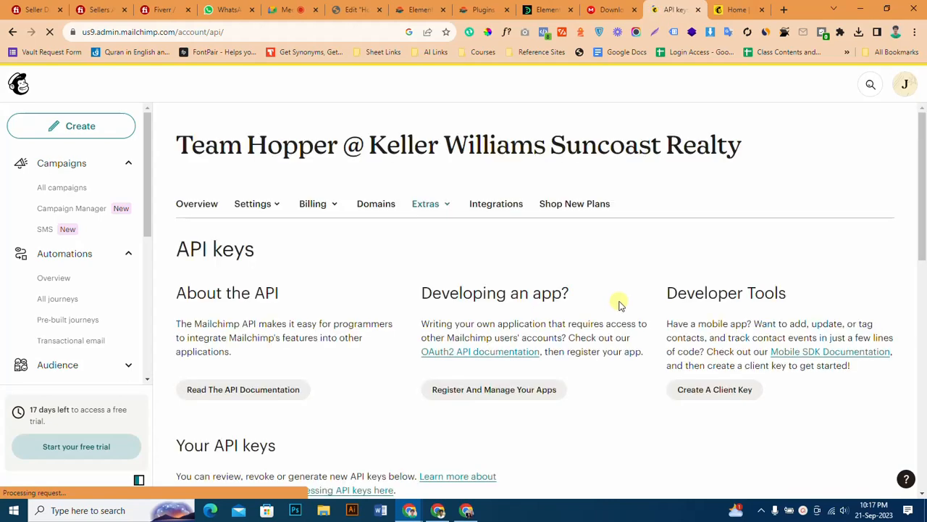
pyautogui.scroll(-3, 620, 305)
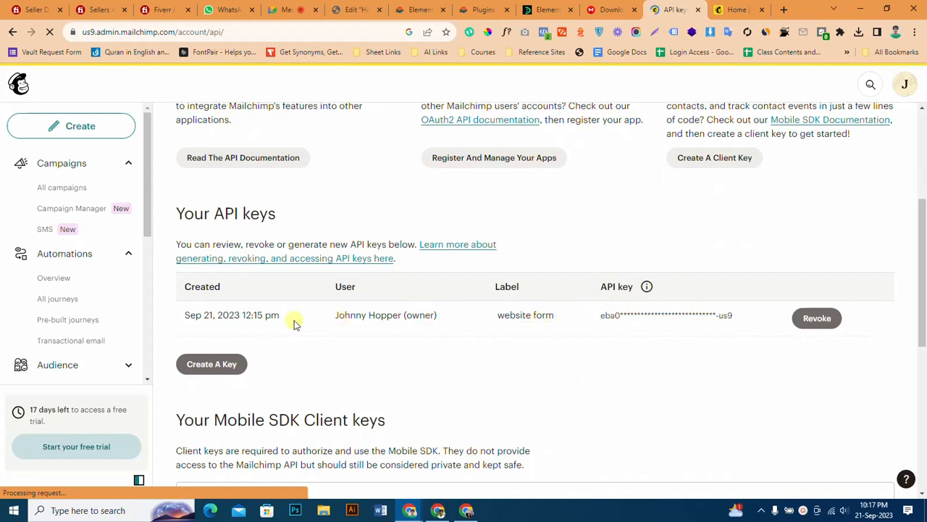
pyautogui.scroll(-1, 440, 348)
pyautogui.scroll(-1, 441, 347)
pyautogui.scroll(1, 441, 349)
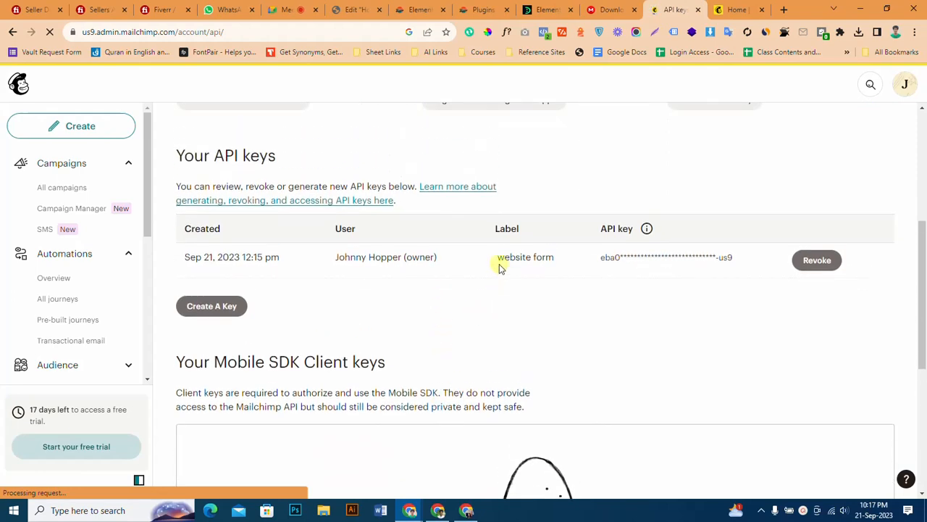
# Go back to the Elementor page editor and check the API key source options in the form's MailChimp settings.
pyautogui.click(610, 9)
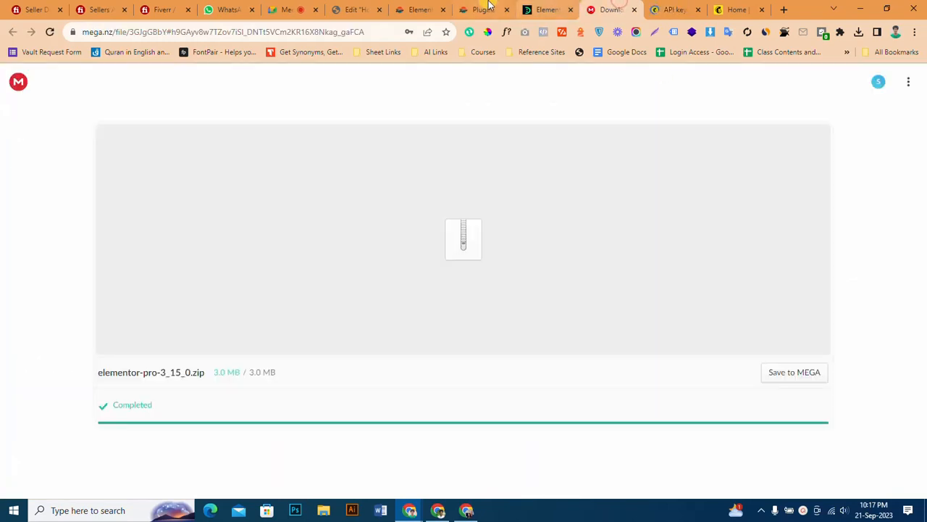
pyautogui.click(420, 9)
pyautogui.click(480, 10)
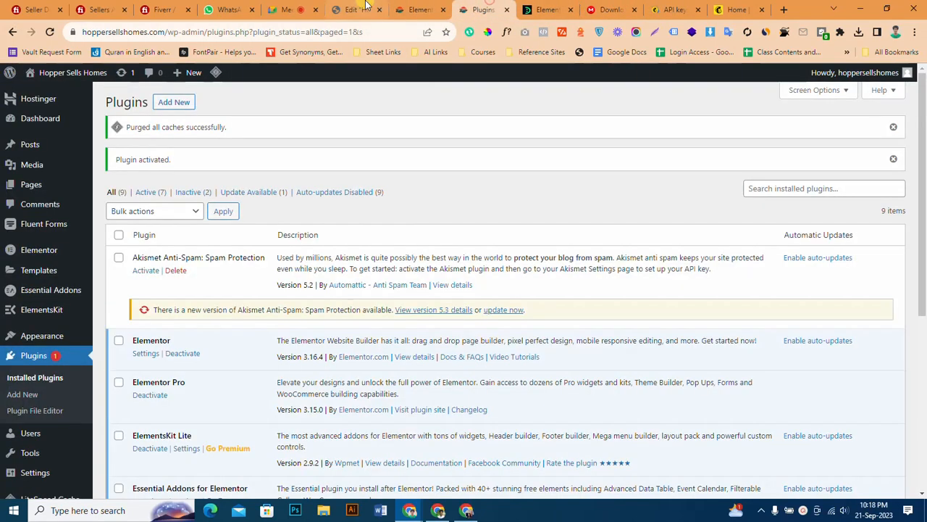
pyautogui.click(355, 10)
pyautogui.click(103, 352)
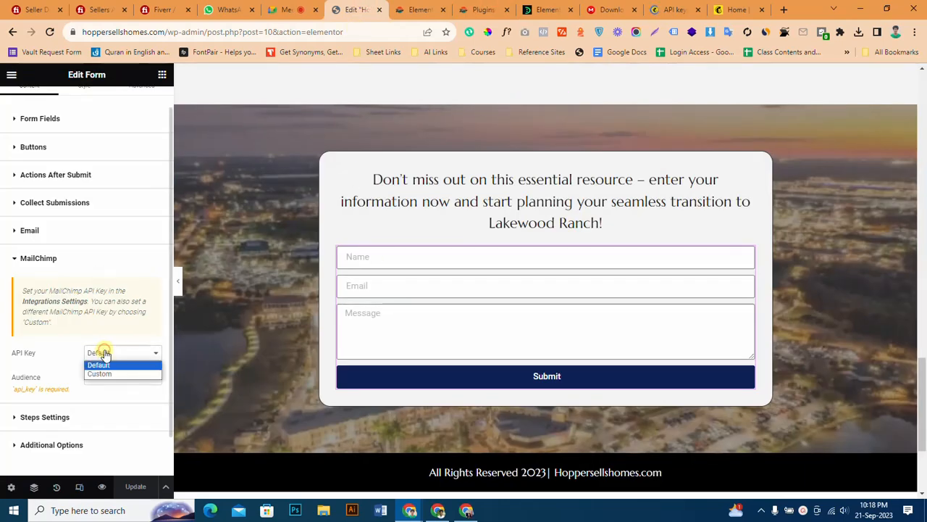
pyautogui.click(104, 356)
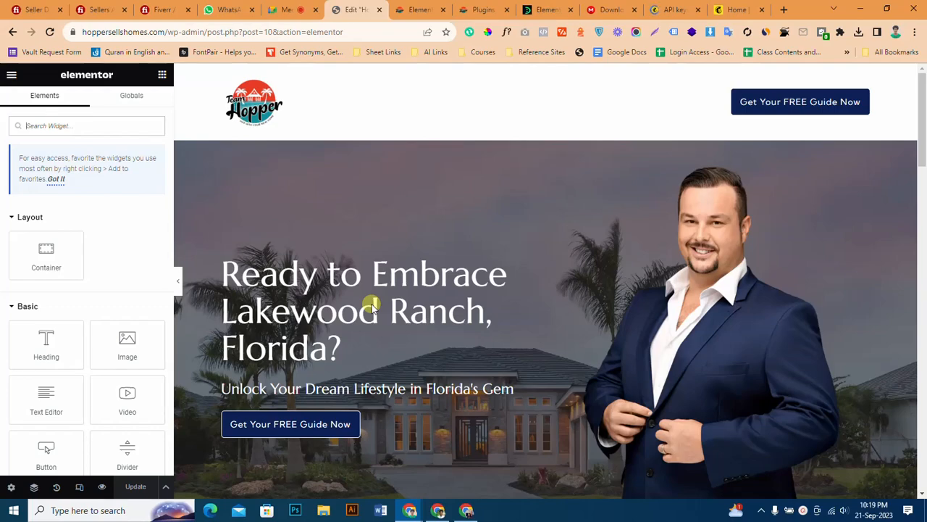
# Select the contact form at the end of the page and open its MailChimp settings, keeping Default as the API key source.
pyautogui.scroll(-20, 453, 227)
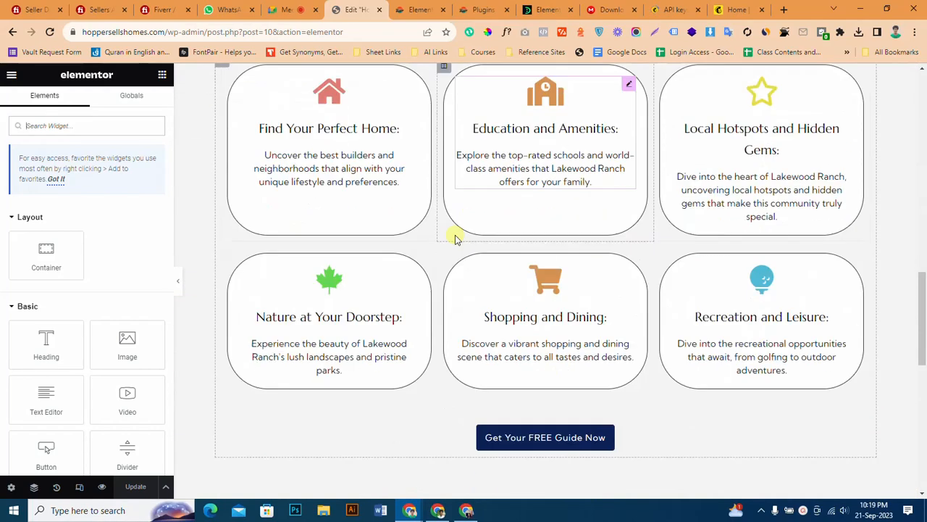
pyautogui.scroll(-1, 454, 240)
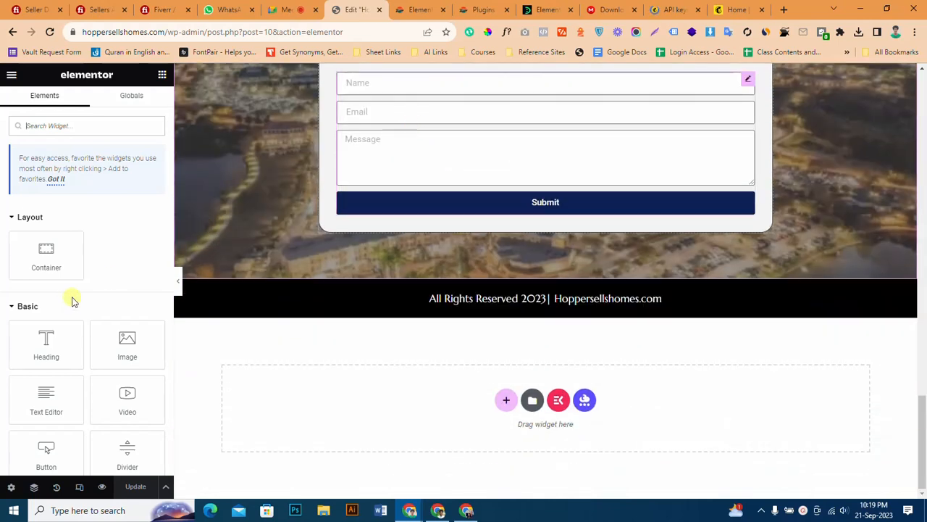
pyautogui.click(464, 158)
pyautogui.scroll(-3, 46, 376)
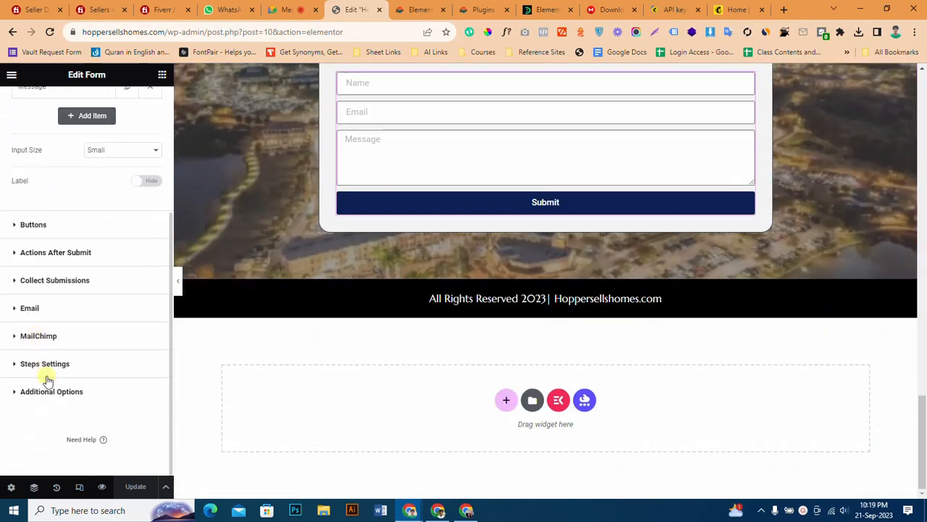
pyautogui.click(57, 330)
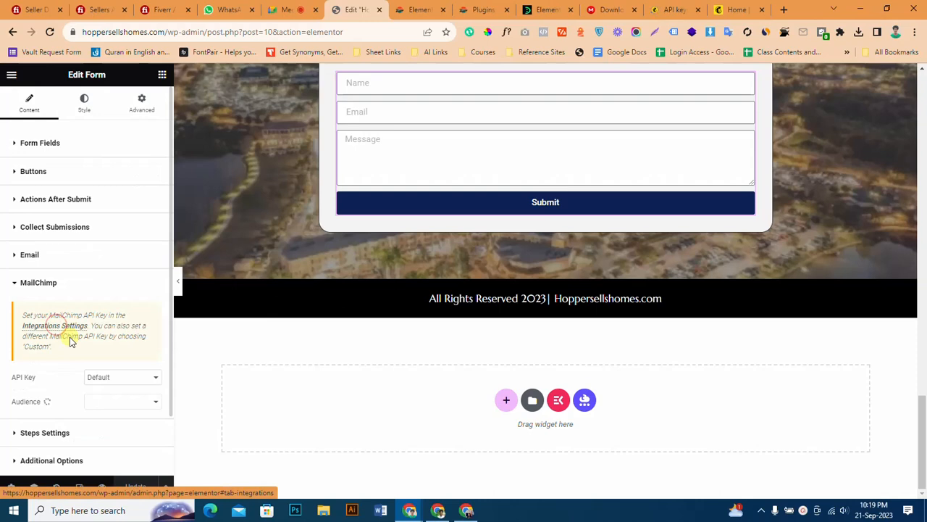
pyautogui.click(97, 377)
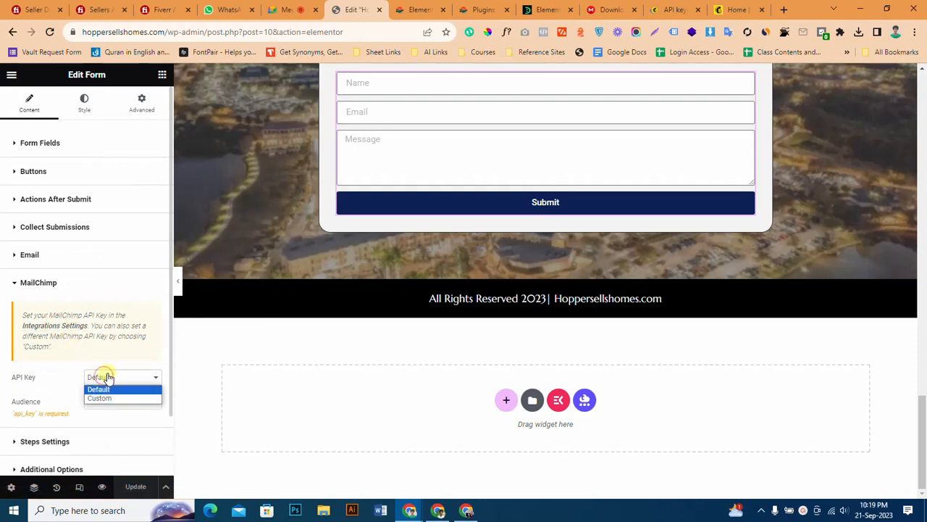
pyautogui.click(95, 387)
# Recheck the API key setting and look for a selectable audience in the form's MailChimp settings.
pyautogui.scroll(-1, 54, 369)
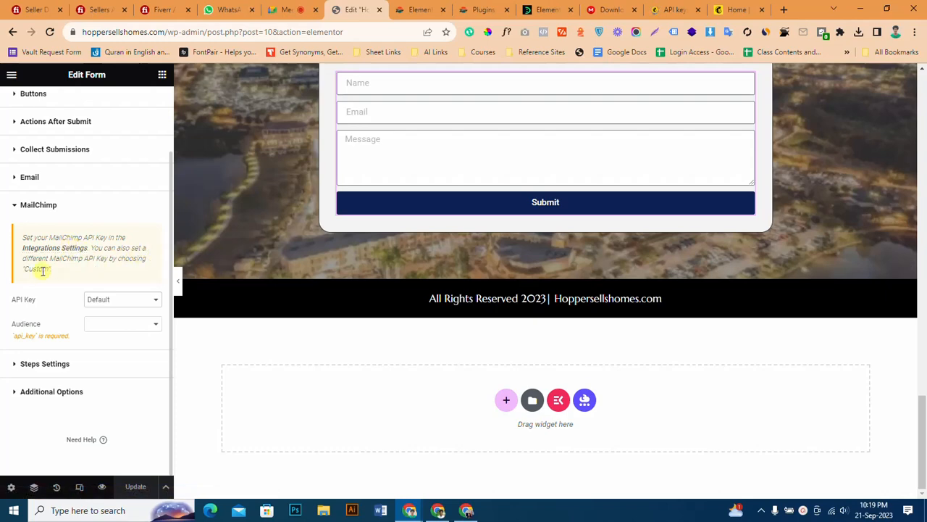
pyautogui.click(112, 298)
pyautogui.click(52, 300)
pyautogui.click(99, 324)
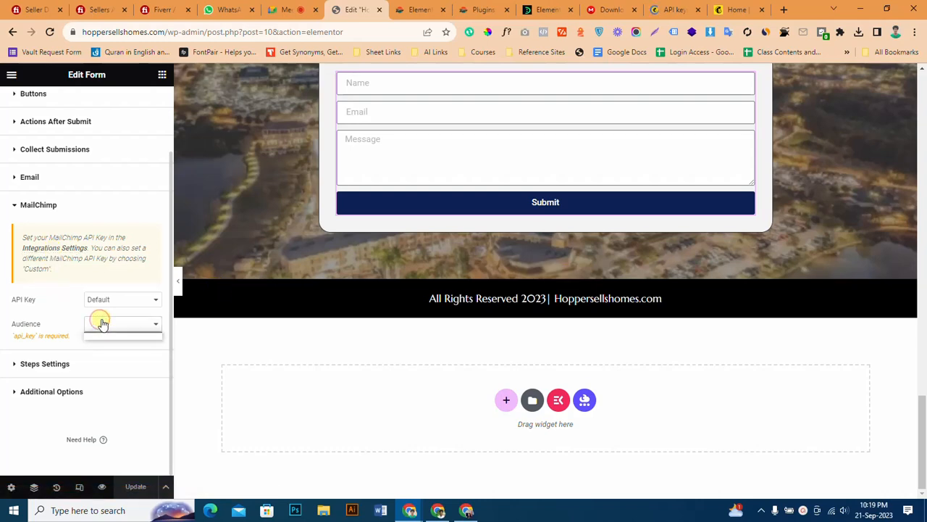
pyautogui.click(103, 336)
pyautogui.click(99, 324)
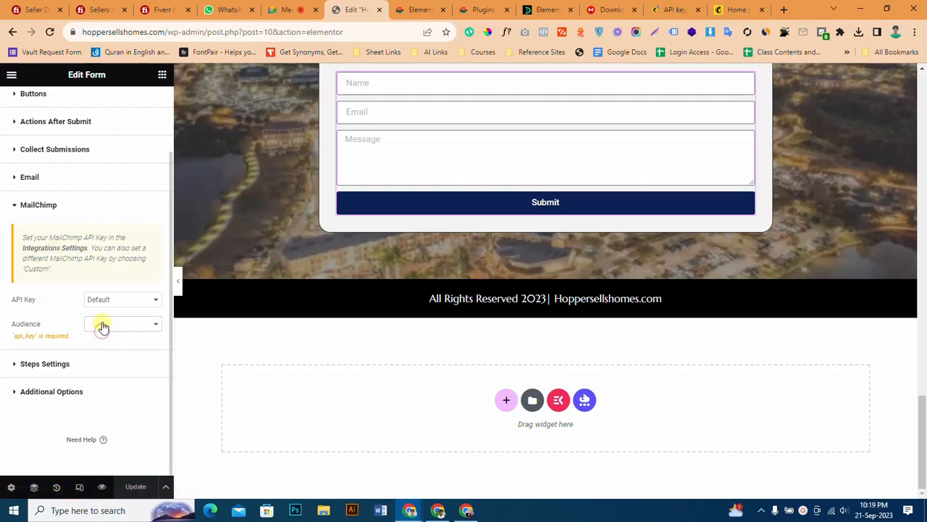
# Switch to Mailchimp and review the audience dashboard.
pyautogui.click(673, 8)
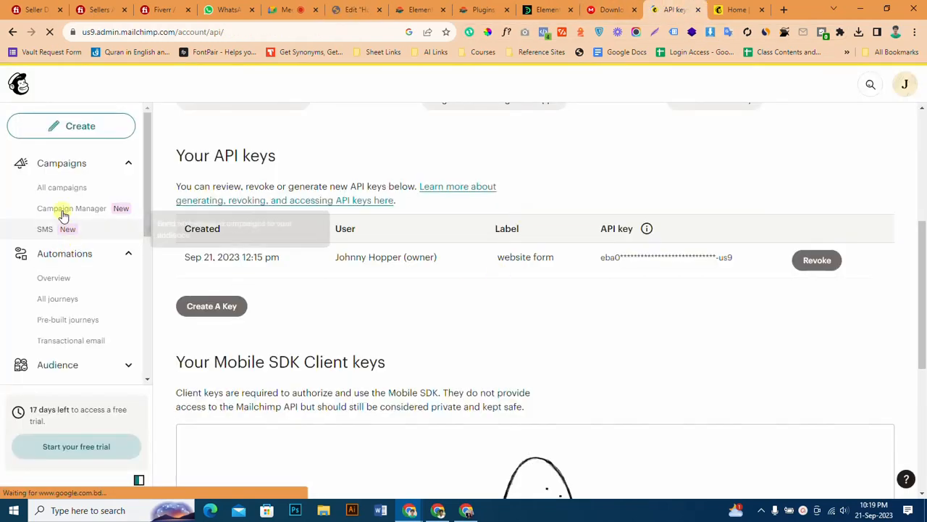
pyautogui.scroll(-1, 81, 297)
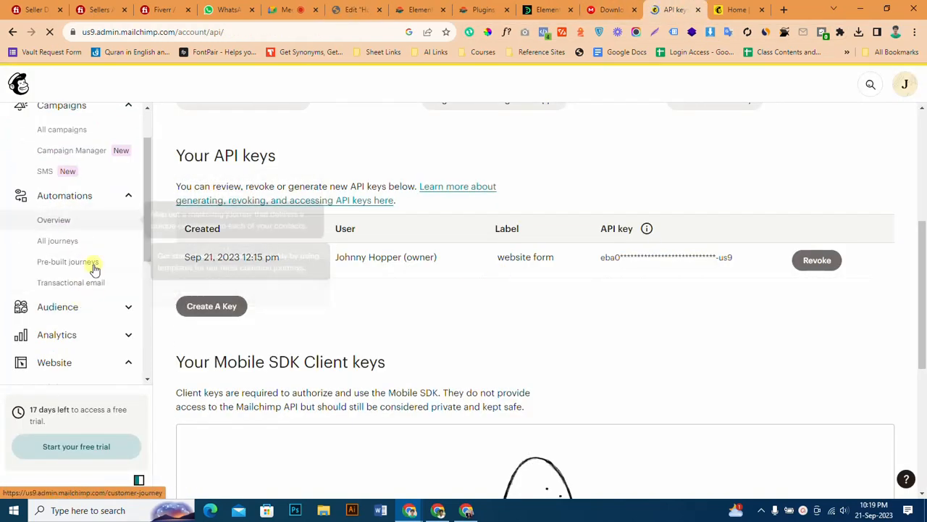
pyautogui.click(83, 304)
pyautogui.scroll(-3, 82, 304)
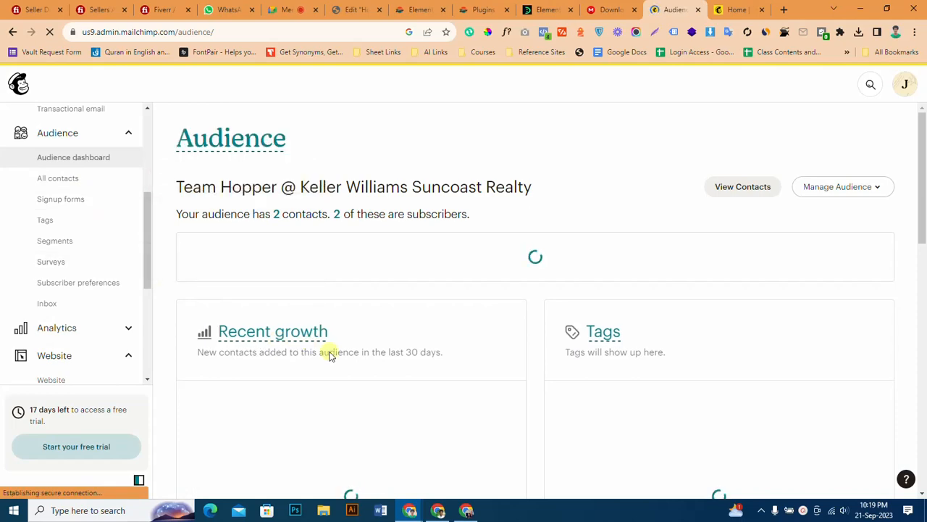
pyautogui.scroll(-2, 330, 355)
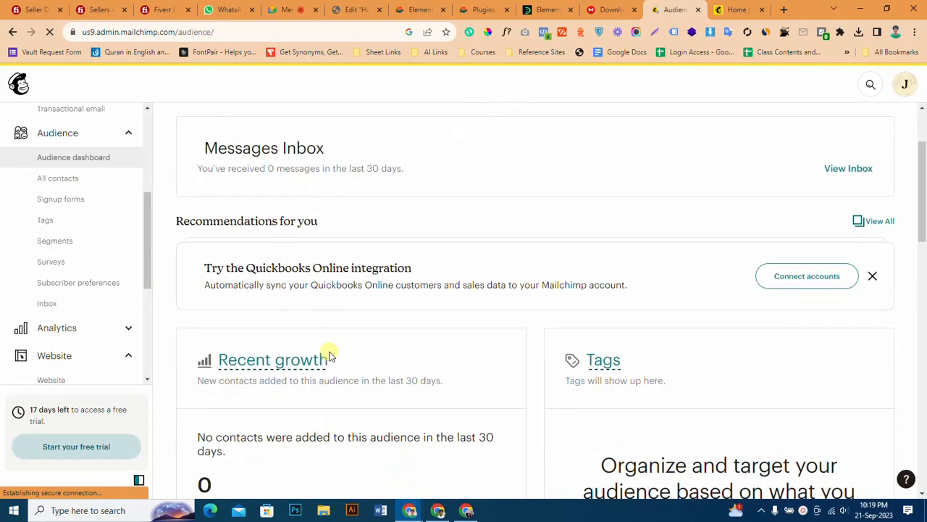
pyautogui.scroll(-3, 330, 355)
pyautogui.scroll(2, 330, 351)
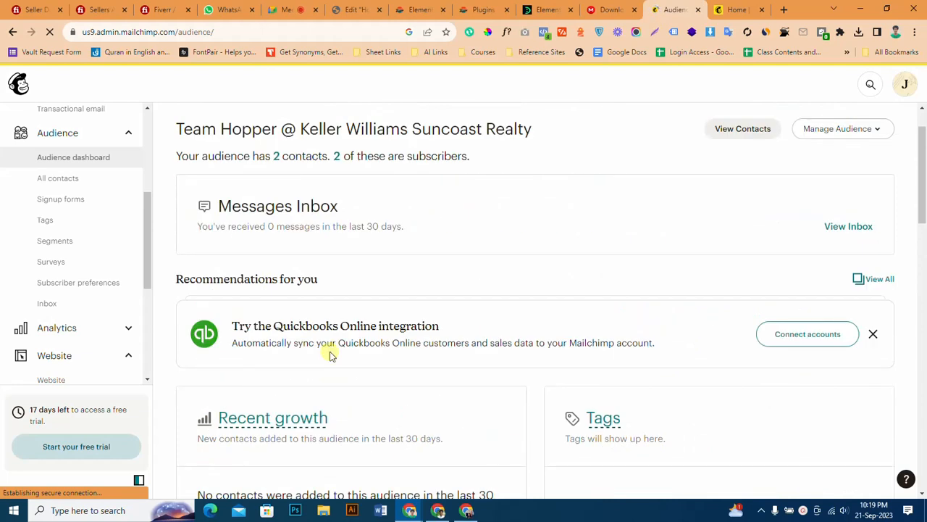
# View all audiences in the Mailchimp account and open the existing audience's contact list.
pyautogui.click(828, 130)
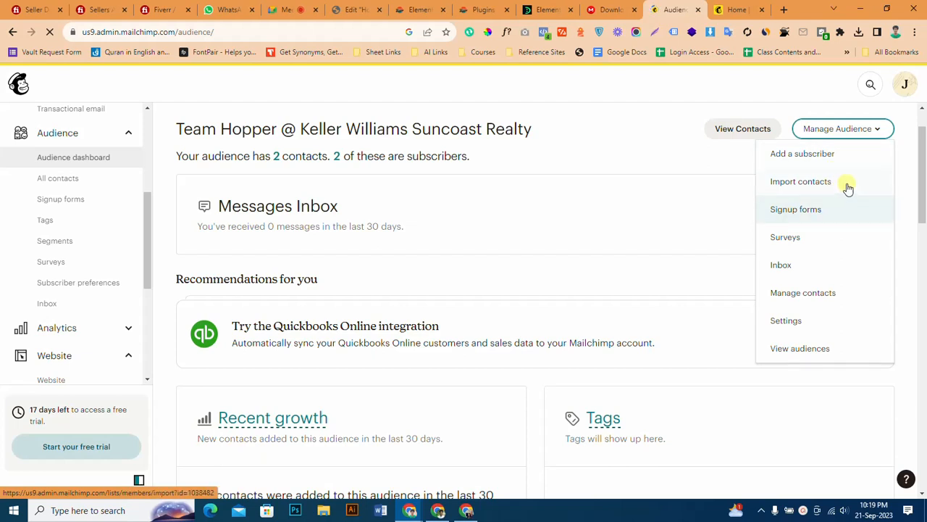
pyautogui.scroll(-1, 845, 242)
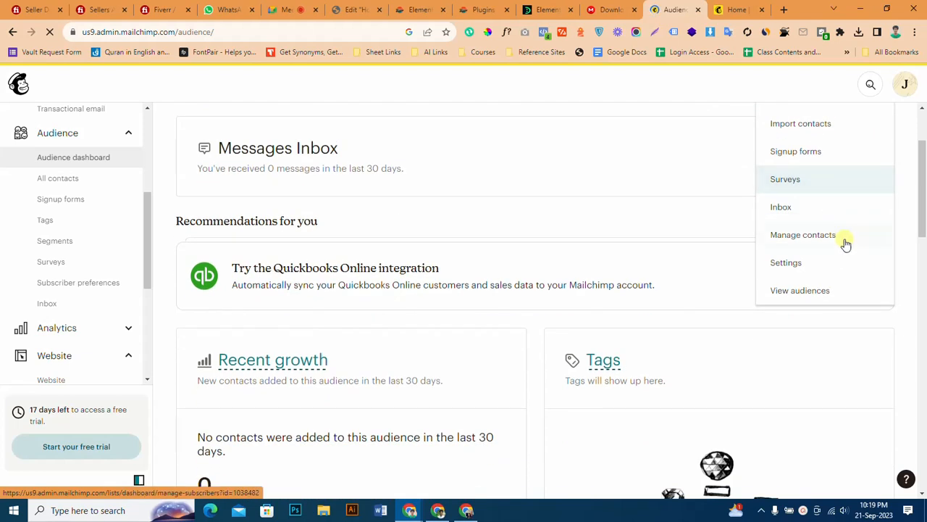
pyautogui.click(817, 294)
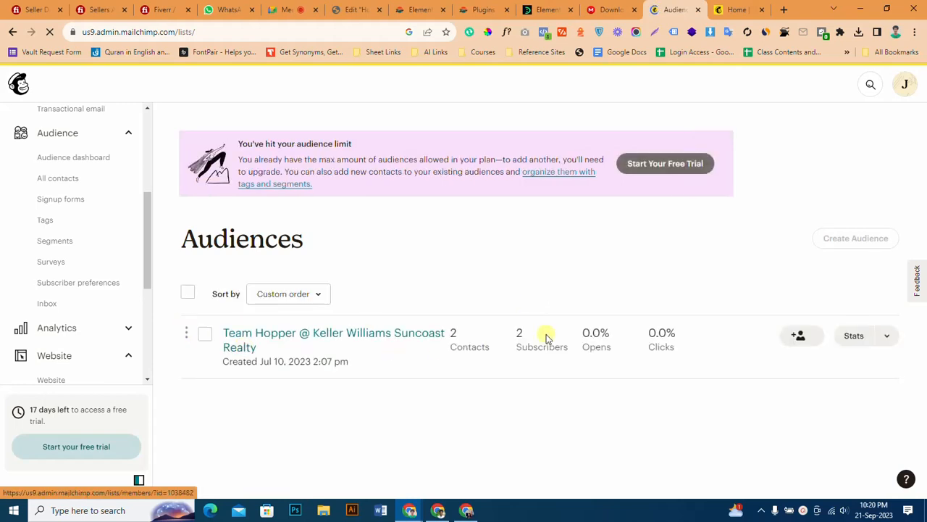
pyautogui.click(240, 334)
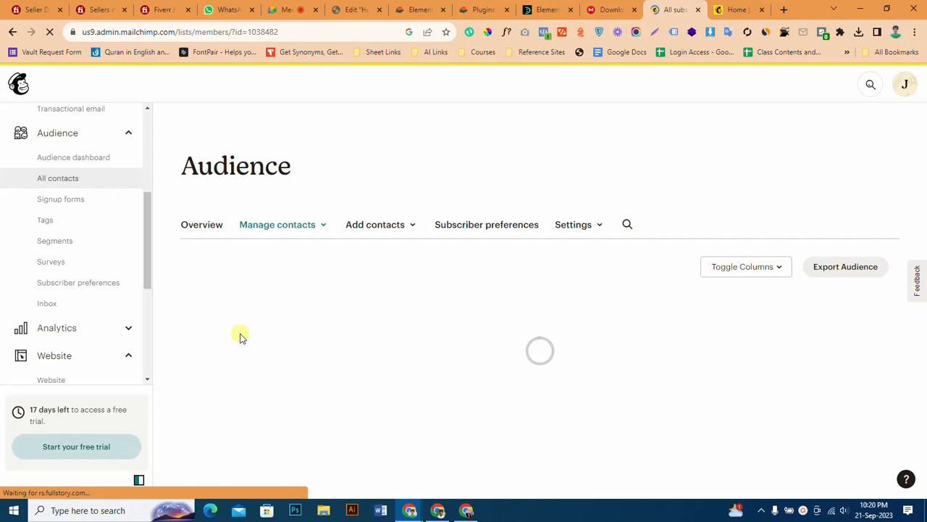
pyautogui.scroll(-1, 279, 339)
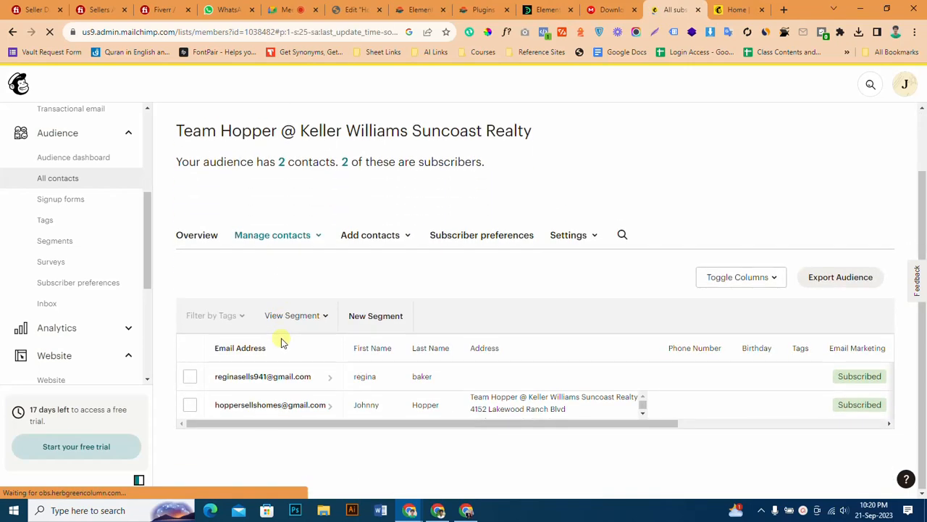
# Examine the audience name shown at the head of the Mailchimp contact list.
pyautogui.scroll(1, 282, 342)
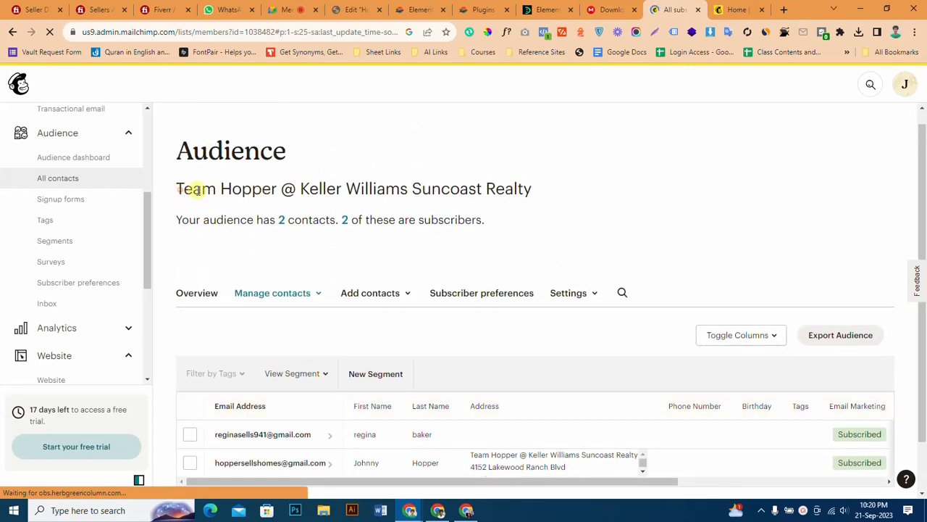
pyautogui.moveTo(178, 189); pyautogui.dragTo(279, 189)
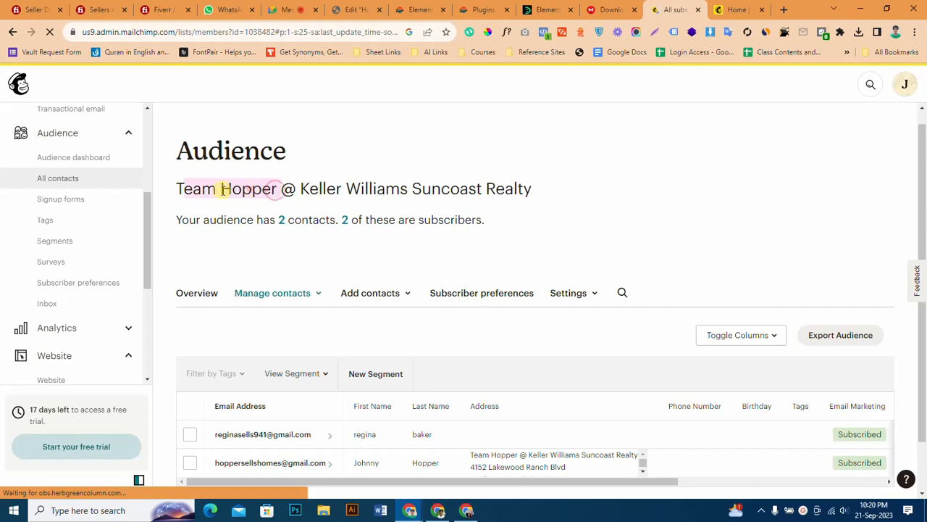
pyautogui.click(175, 190)
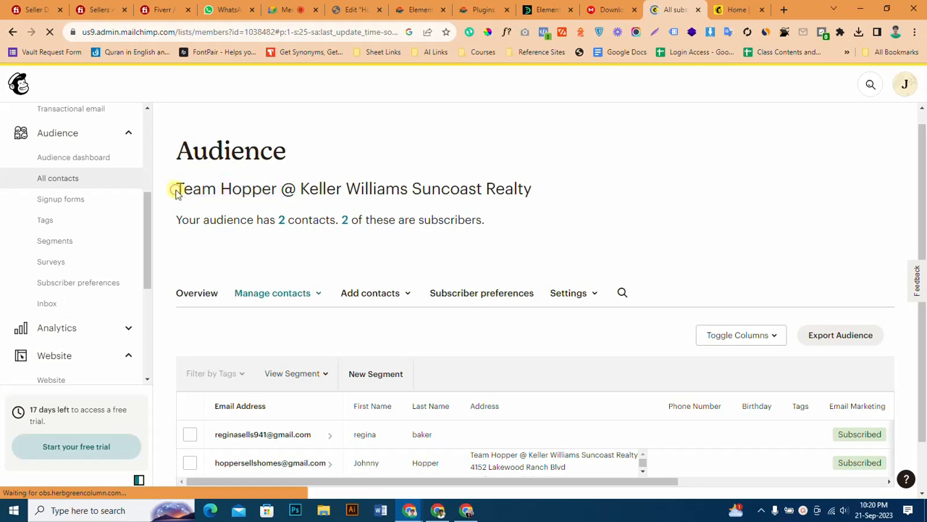
pyautogui.moveTo(174, 190); pyautogui.dragTo(275, 189)
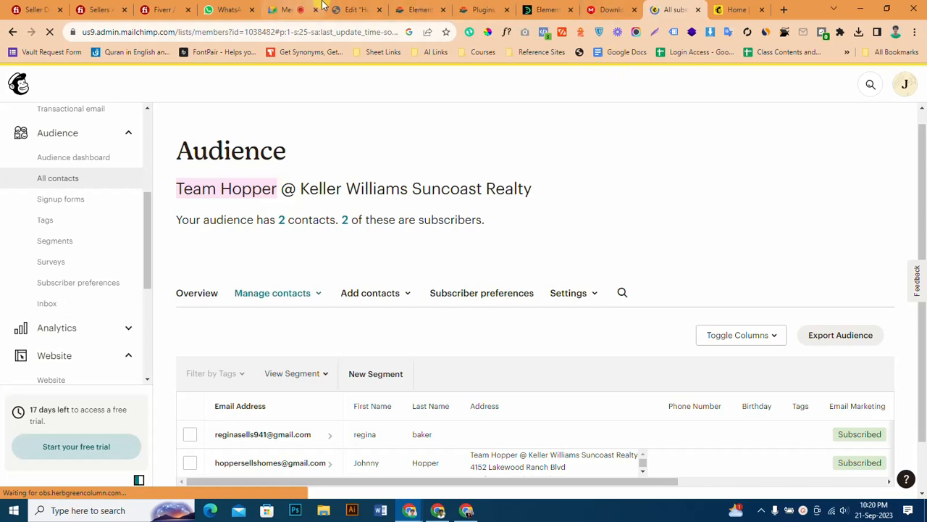
# Switch back to the Elementor editor, recheck the form's audience choices and set the MailChimp API key source to Custom.
pyautogui.click(293, 10)
pyautogui.click(355, 9)
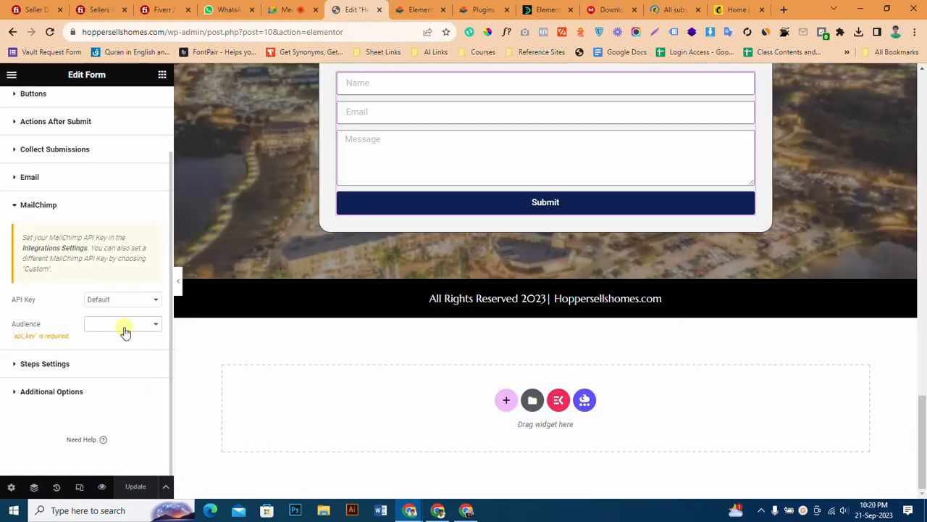
pyautogui.click(123, 326)
pyautogui.click(117, 335)
pyautogui.click(109, 327)
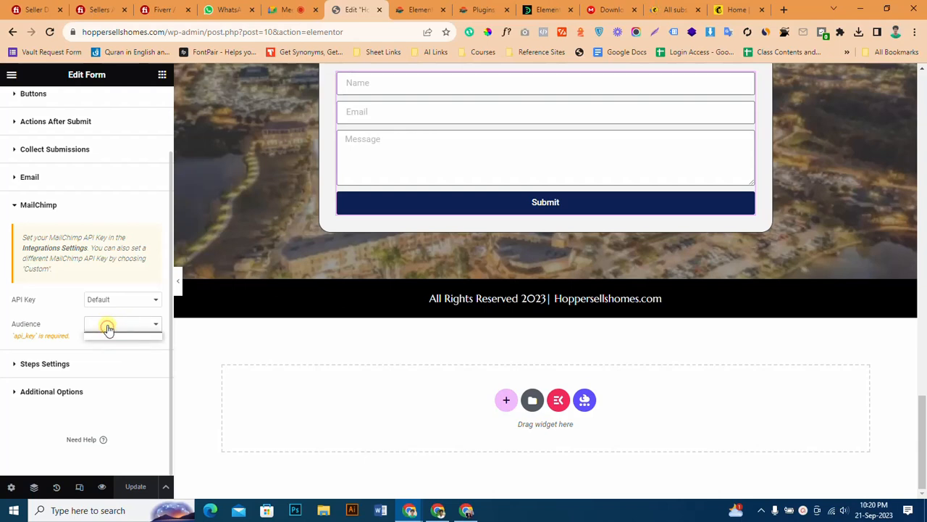
pyautogui.click(113, 299)
pyautogui.click(124, 317)
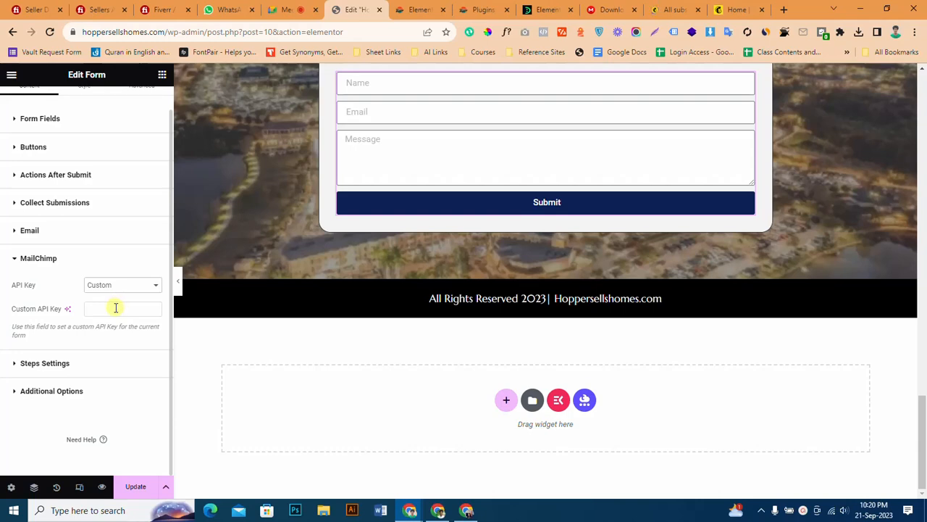
# Copy the MailChimp API key from Elementor's integration settings and paste it as the contact form's custom API key.
pyautogui.click(419, 9)
pyautogui.scroll(3, 362, 205)
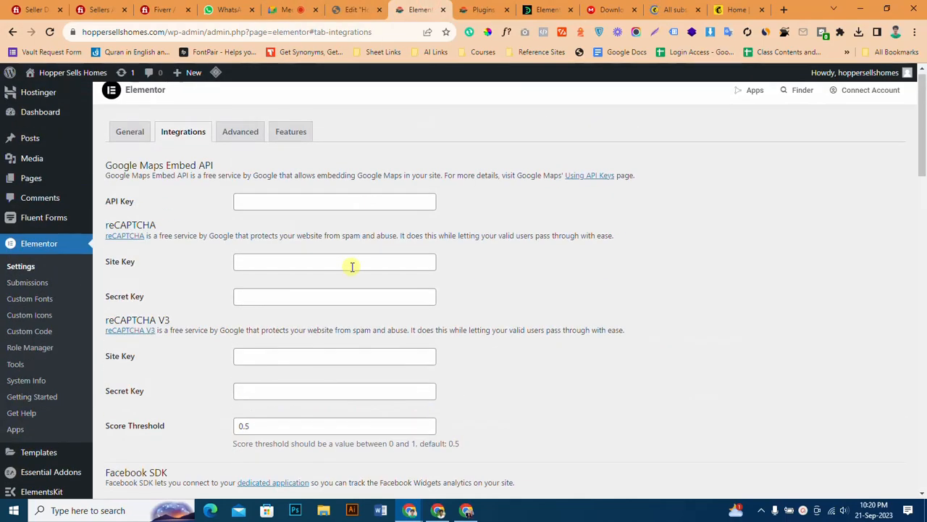
pyautogui.scroll(-5, 353, 265)
pyautogui.moveTo(398, 254); pyautogui.dragTo(201, 250)
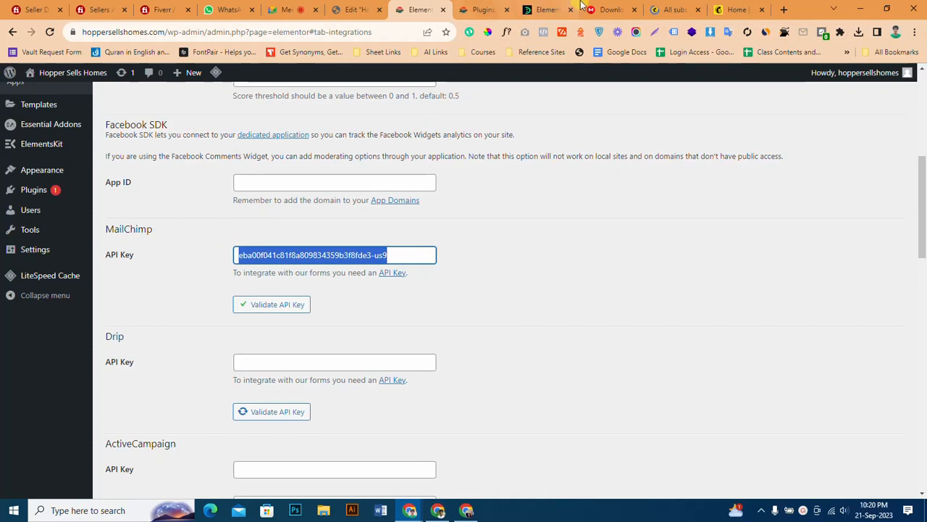
pyautogui.click(674, 10)
pyautogui.click(484, 10)
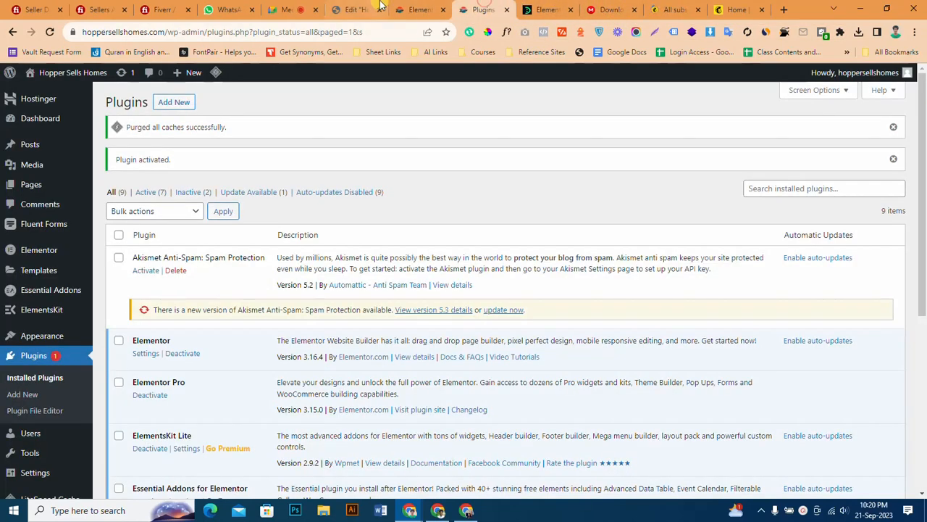
pyautogui.click(355, 9)
pyautogui.click(107, 310)
pyautogui.hotkey('ctrl', 'v')
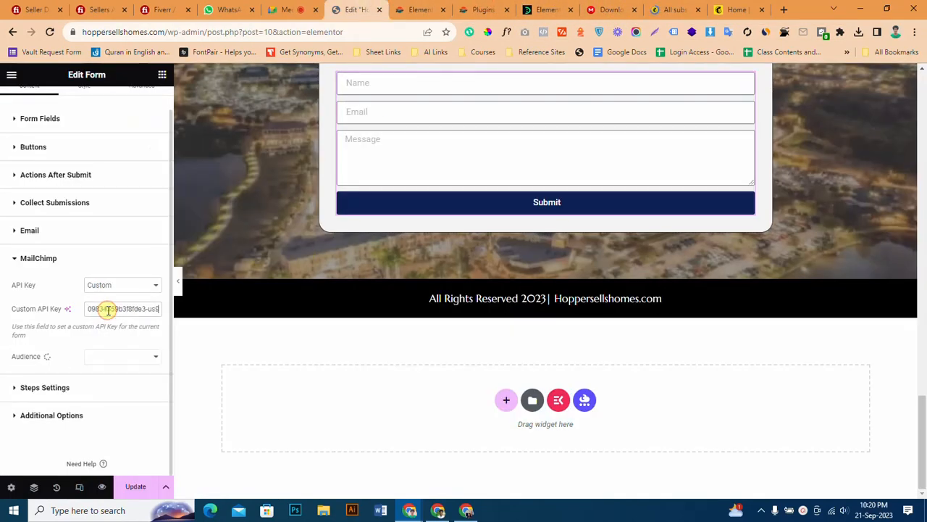
# Choose the Keller Williams Suncoast Realty audience and map its Email to the form's Email field and First Name to Name.
pyautogui.click(120, 331)
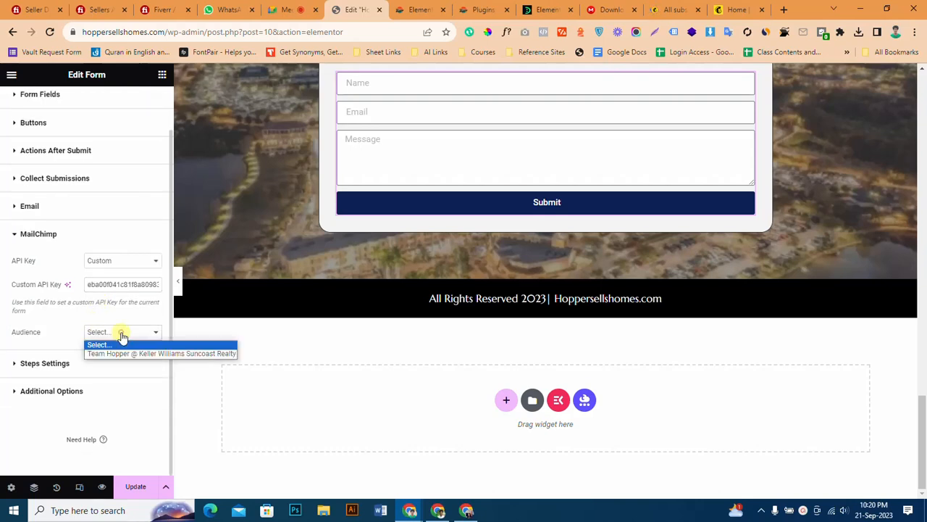
pyautogui.click(134, 351)
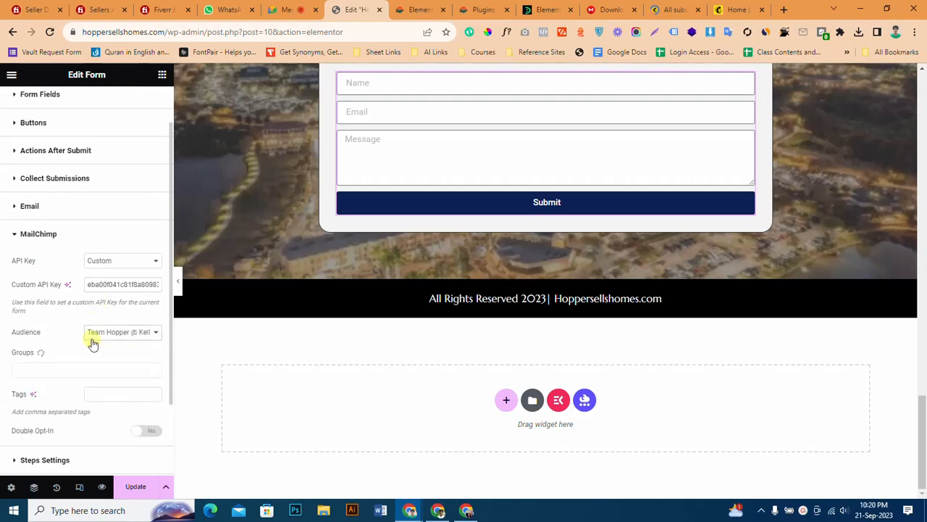
pyautogui.scroll(-2, 83, 344)
pyautogui.scroll(-4, 58, 279)
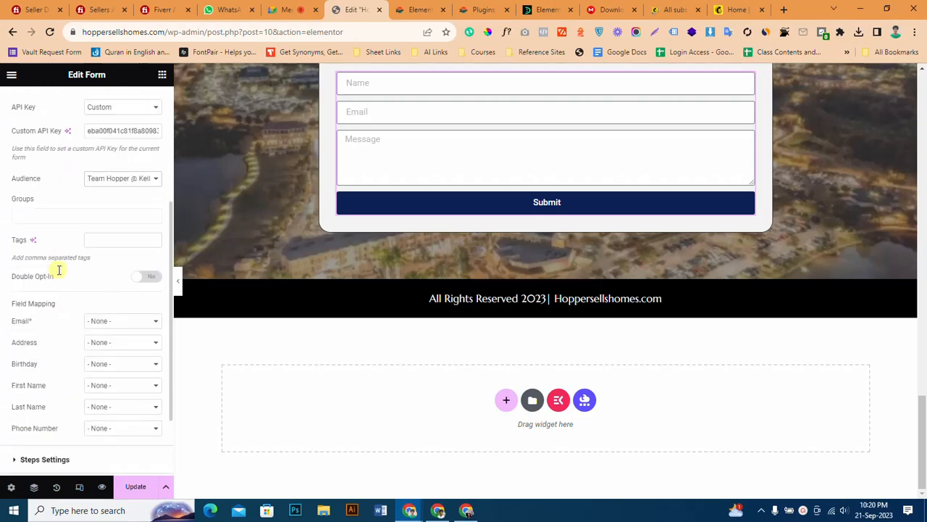
pyautogui.click(120, 226)
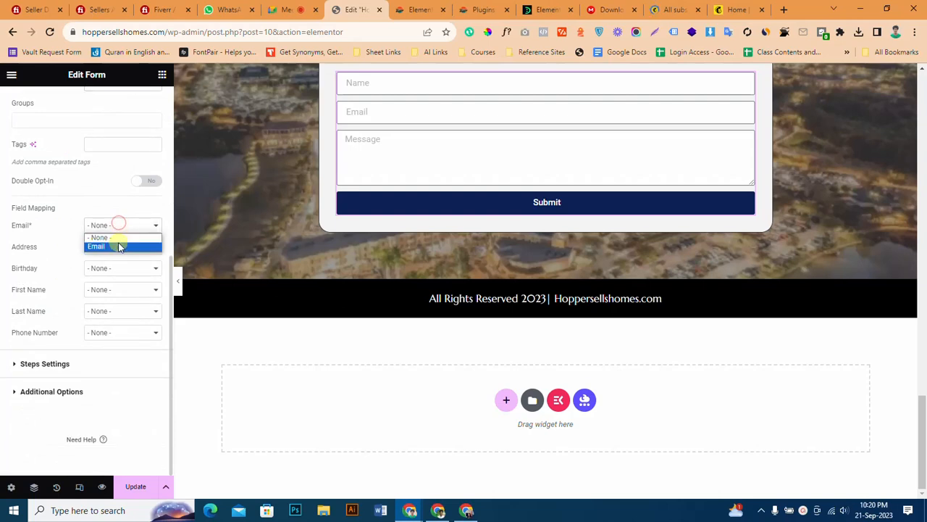
pyautogui.click(116, 246)
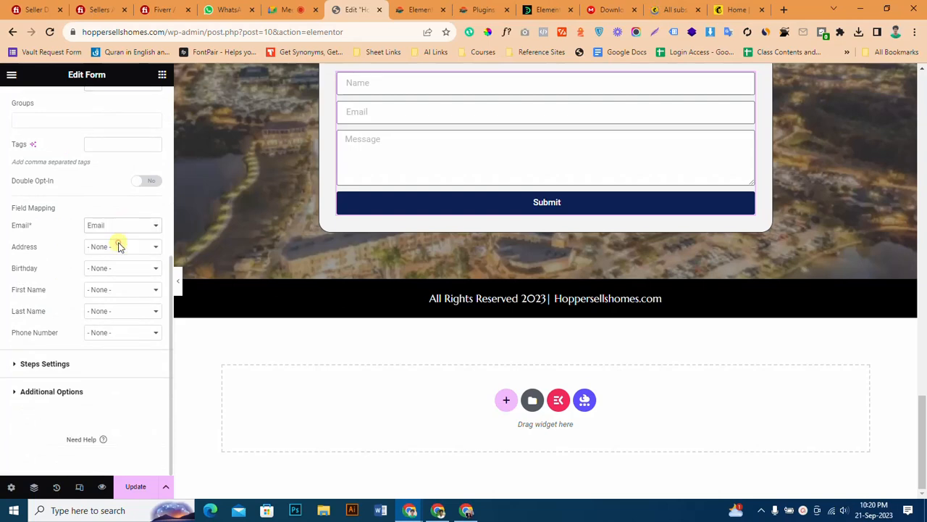
pyautogui.click(131, 290)
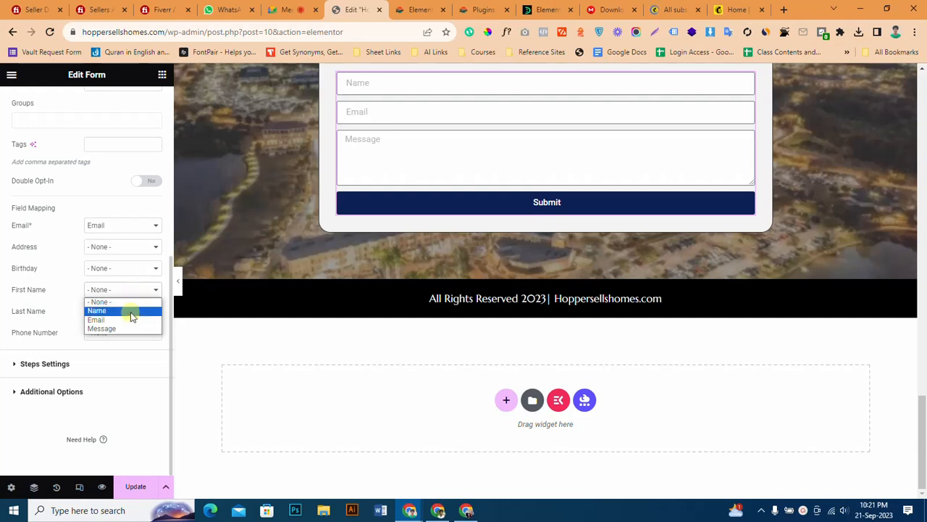
pyautogui.click(131, 313)
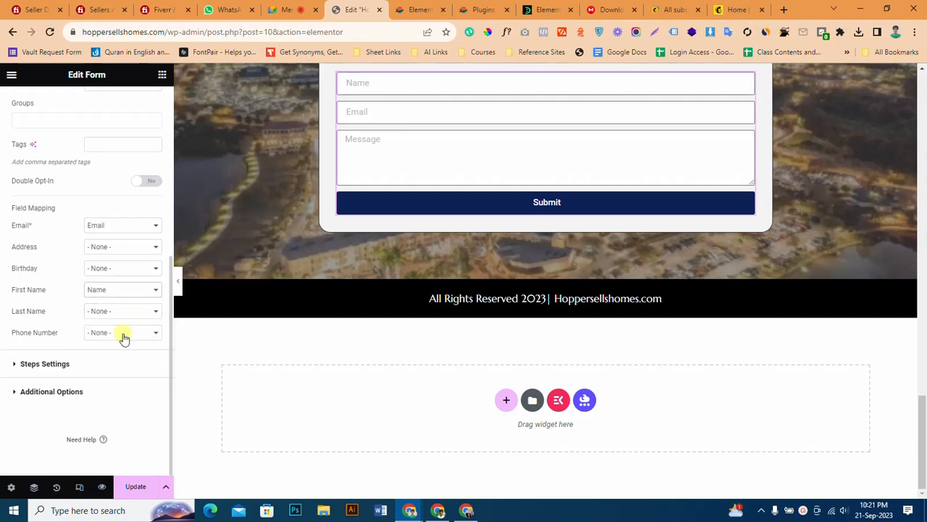
# Check the Phone Number mapping choices and compare the field mapping with the contact form's existing fields.
pyautogui.click(123, 334)
pyautogui.click(122, 332)
pyautogui.scroll(1, 102, 290)
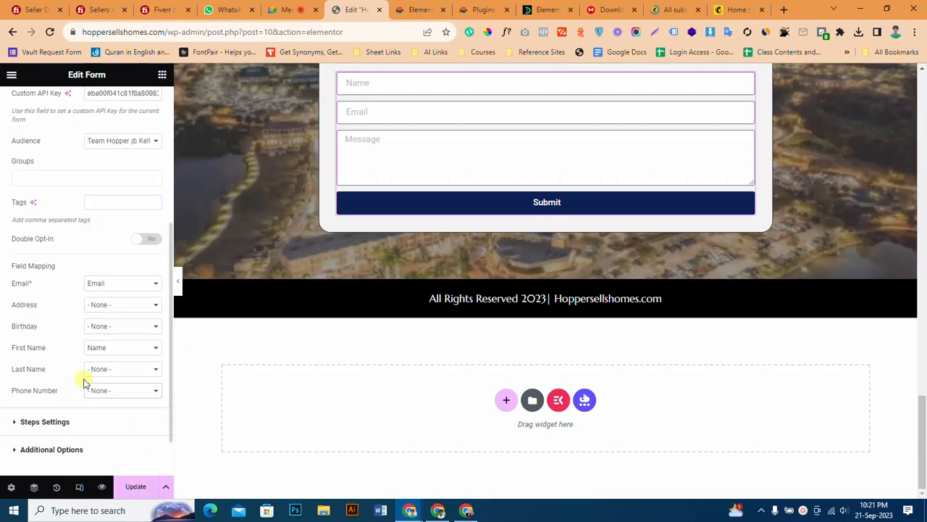
pyautogui.scroll(-1, 134, 284)
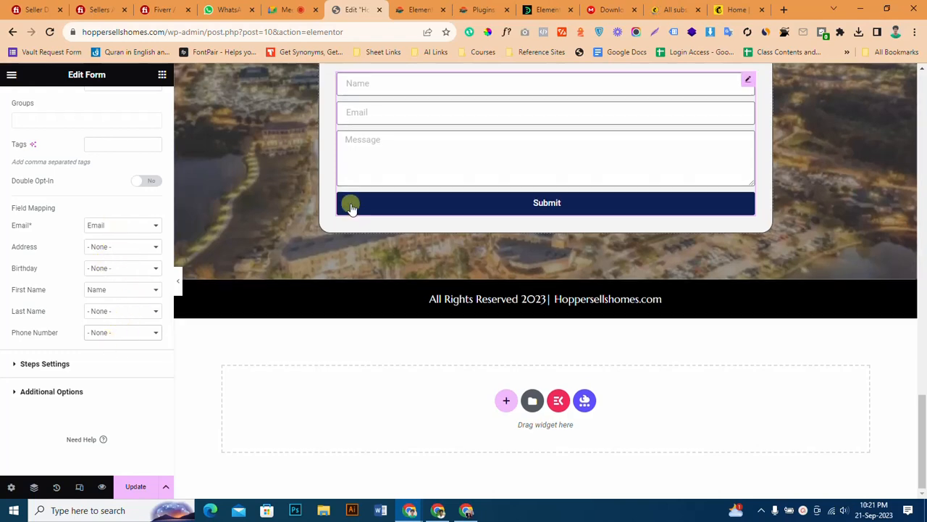
pyautogui.scroll(2, 348, 202)
pyautogui.scroll(4, 126, 213)
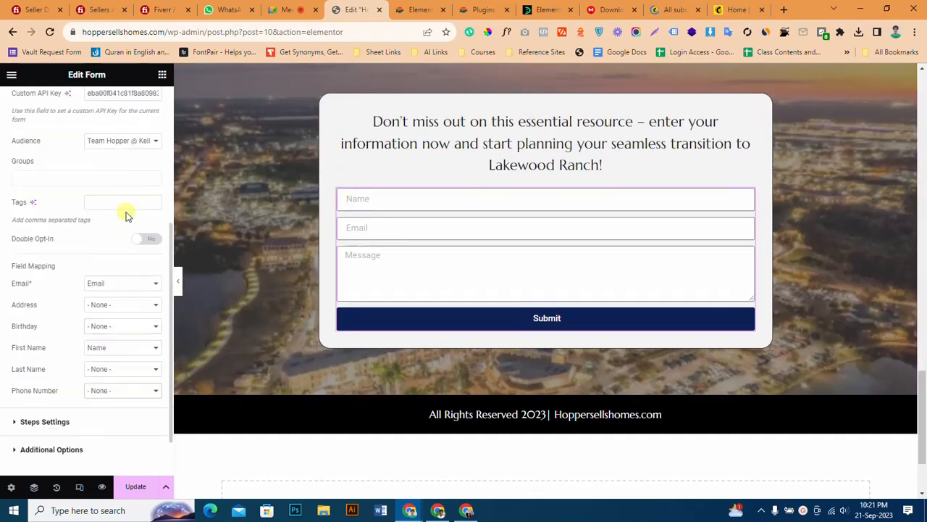
# Add a new Tel-type field to the contact form and place it between Email and Message.
pyautogui.click(163, 74)
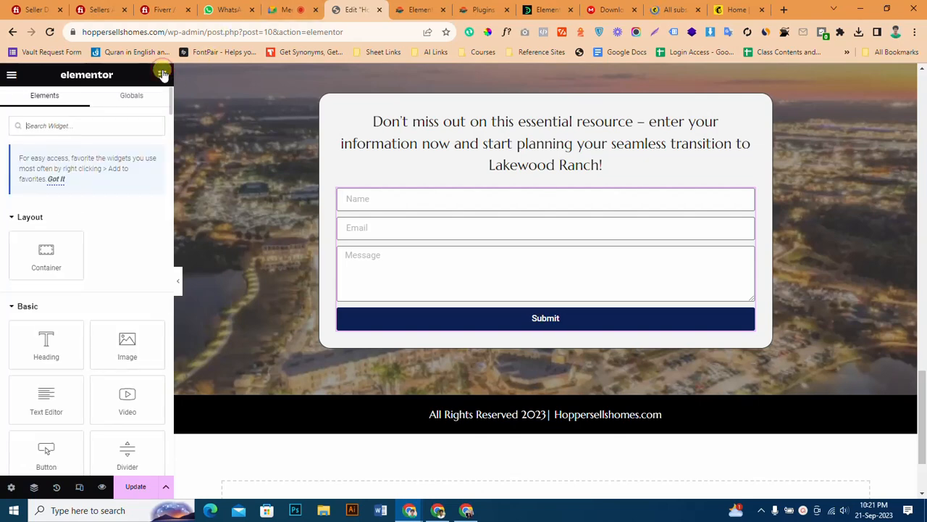
pyautogui.click(442, 227)
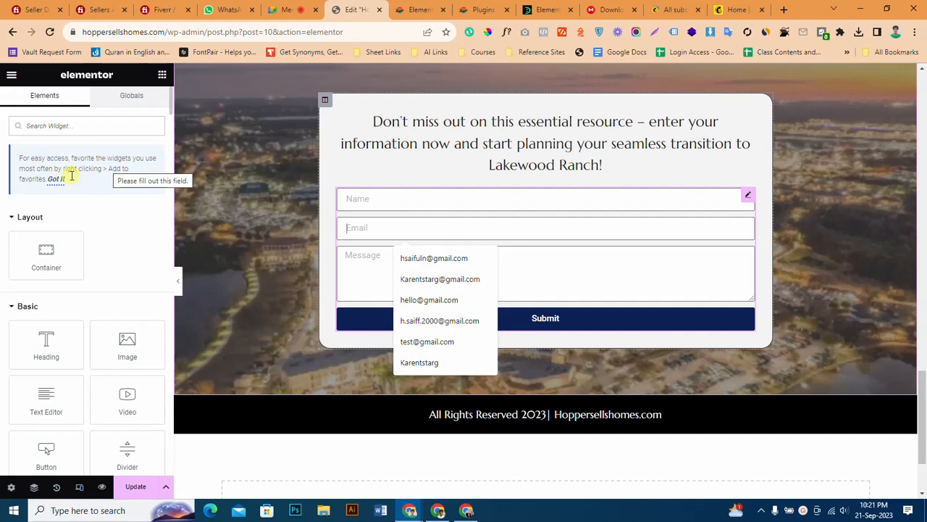
pyautogui.click(97, 303)
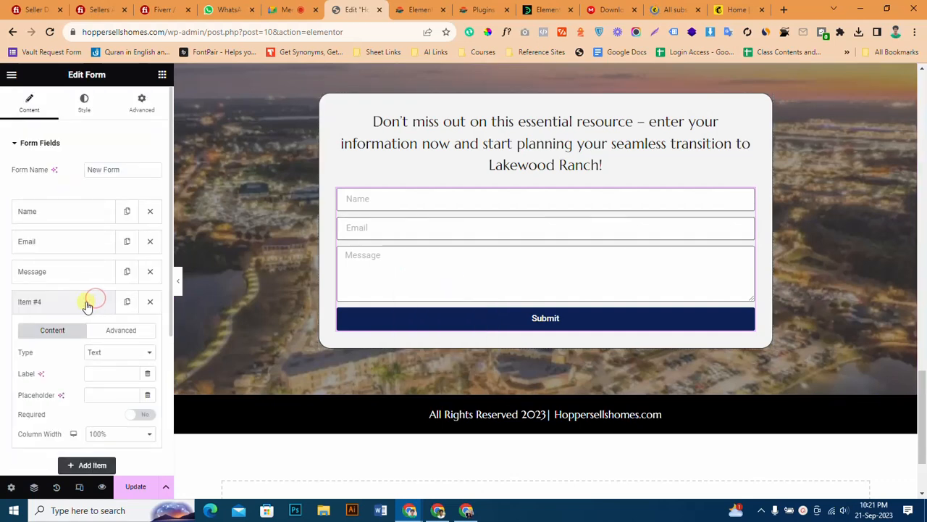
pyautogui.click(97, 352)
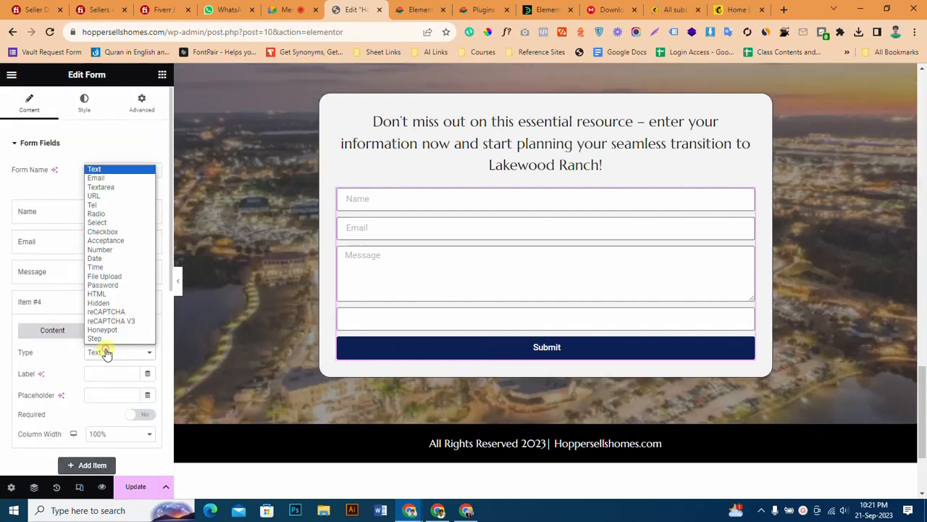
pyautogui.click(113, 205)
pyautogui.click(66, 302)
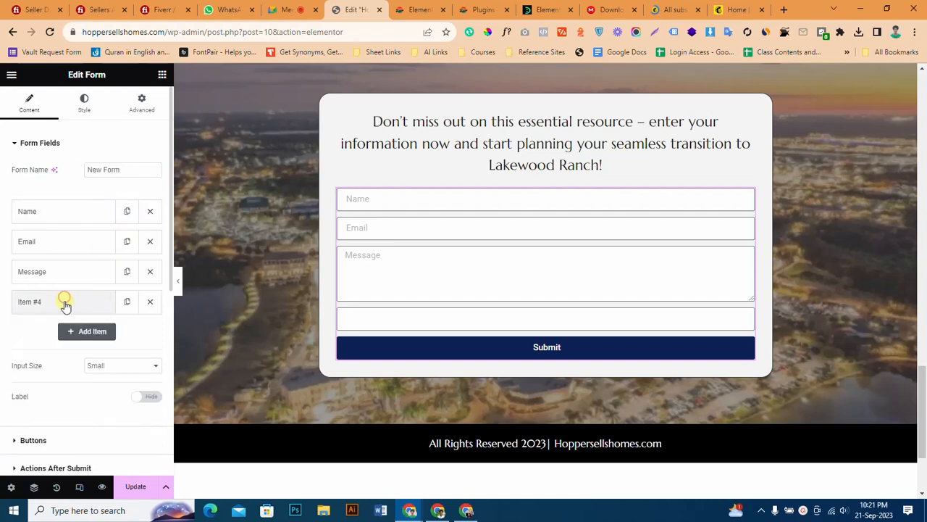
pyautogui.moveTo(65, 301); pyautogui.dragTo(65, 270)
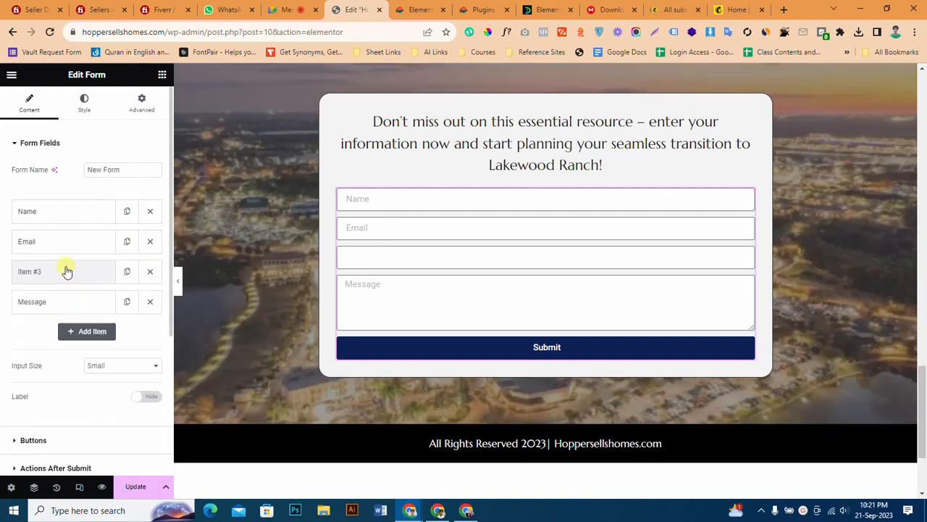
# Set the Tel field's label and placeholder to Phone and update the page.
pyautogui.click(66, 271)
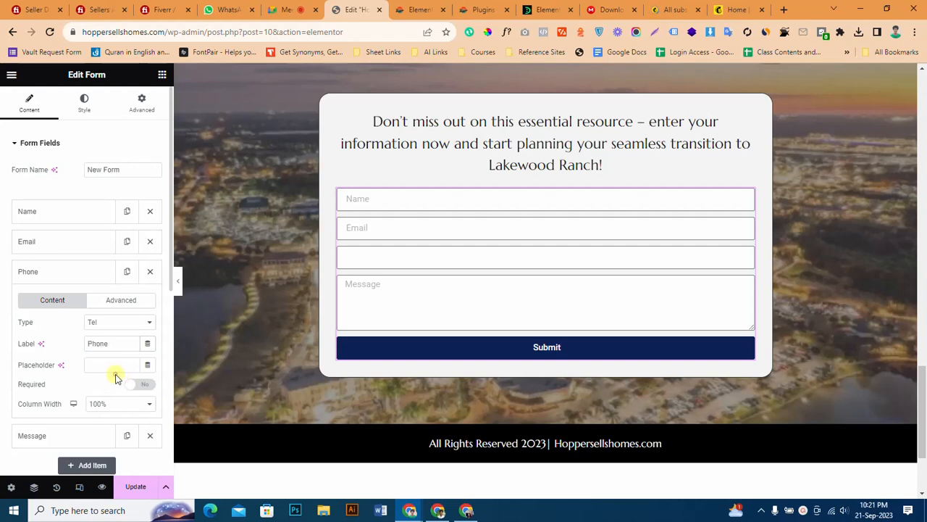
pyautogui.click(109, 365)
pyautogui.write('Phone')
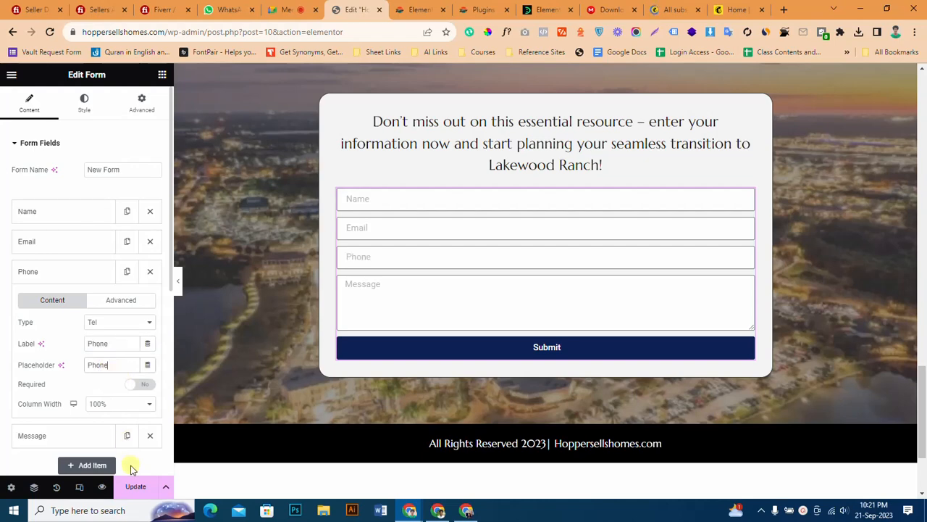
pyautogui.click(134, 487)
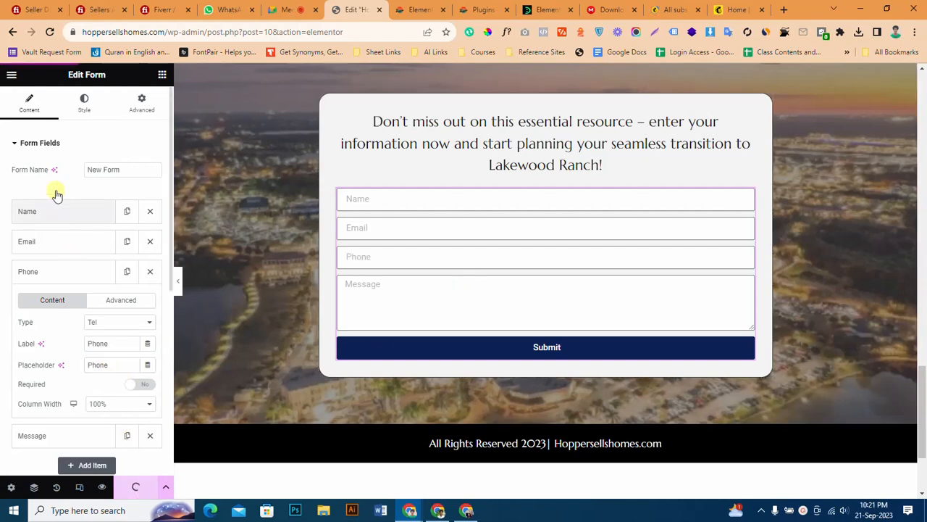
# Map the MailChimp Phone Number to the form's Phone field.
pyautogui.scroll(-5, 74, 315)
pyautogui.click(71, 339)
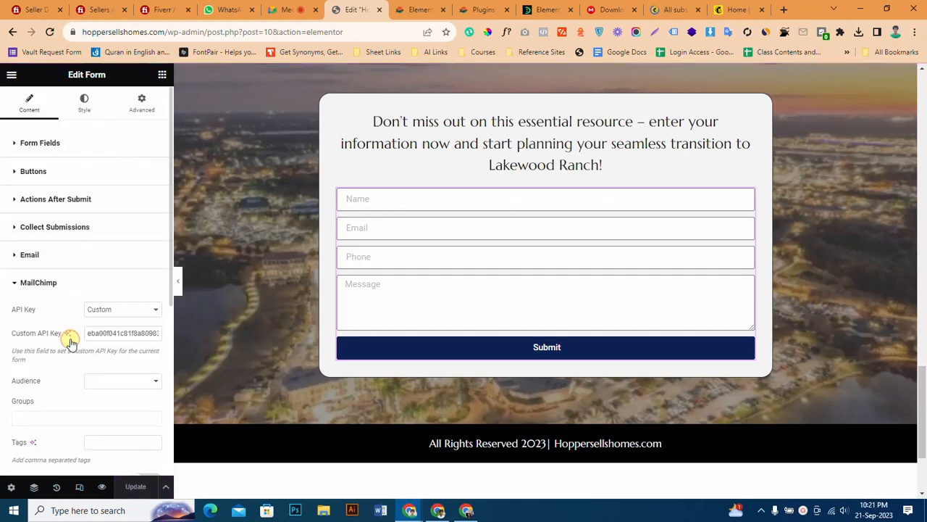
pyautogui.scroll(-4, 70, 342)
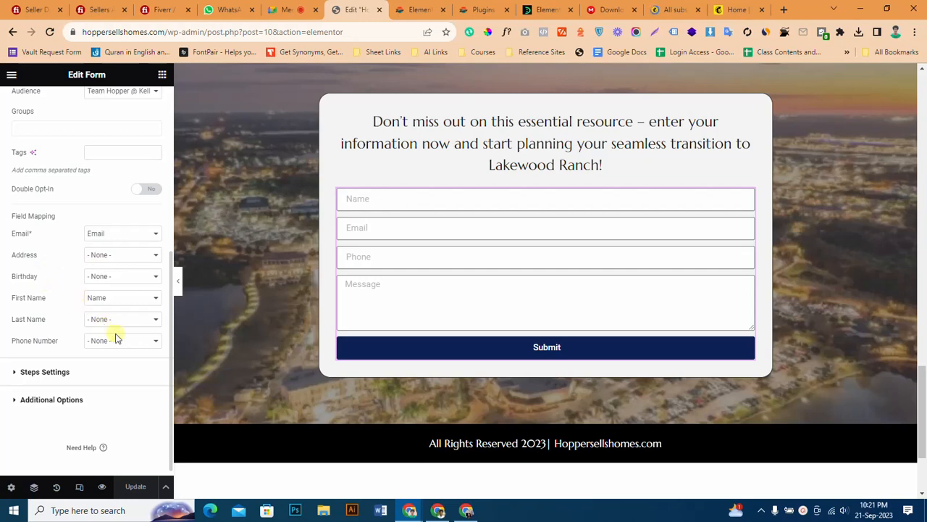
pyautogui.click(116, 339)
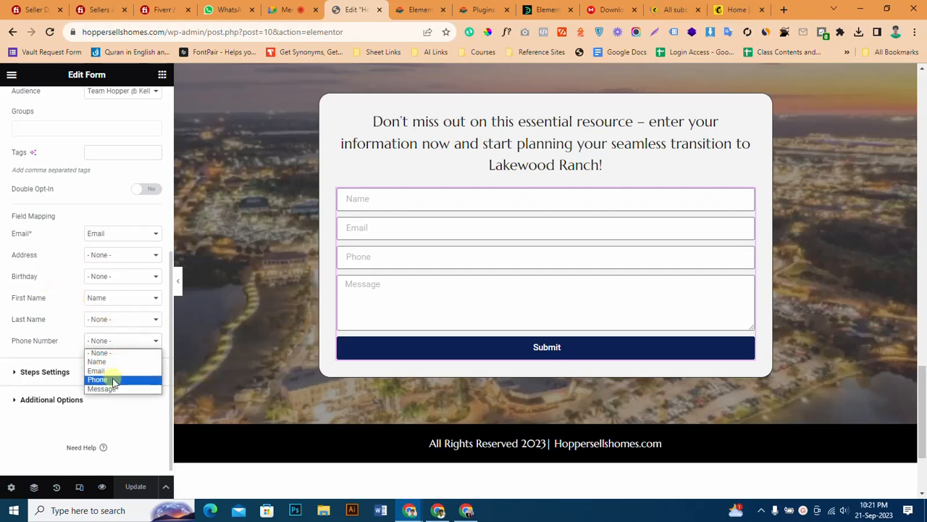
pyautogui.click(113, 380)
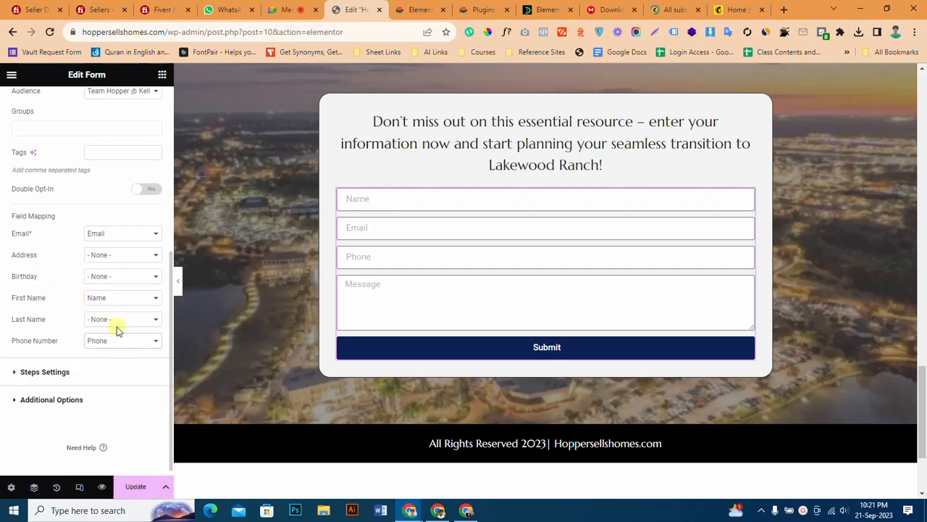
# Duplicate the contact form's Name field and set the first Name field's label to First Name.
pyautogui.click(389, 197)
pyautogui.scroll(5, 64, 173)
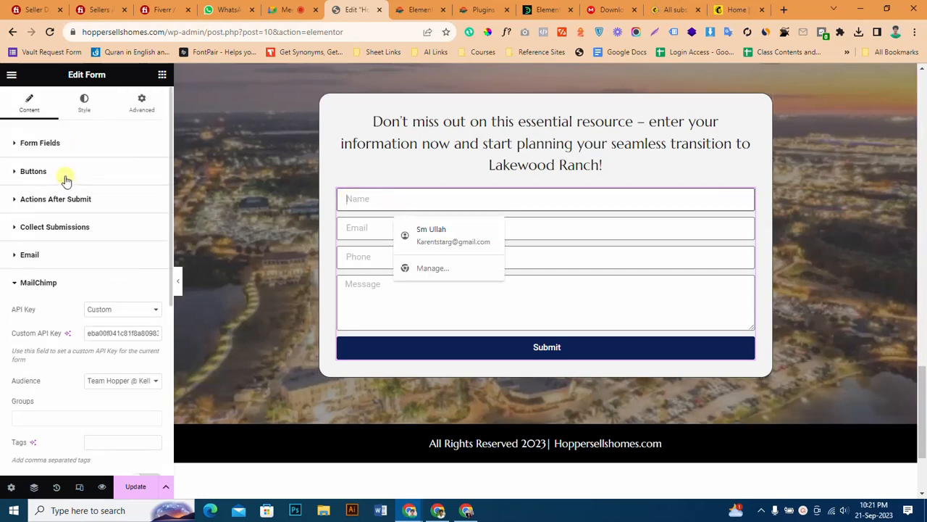
pyautogui.click(31, 116)
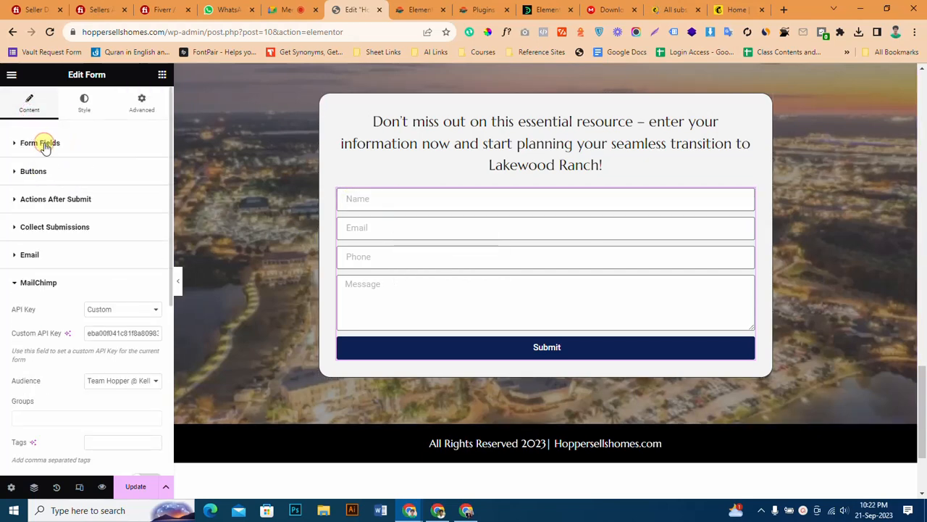
pyautogui.click(45, 143)
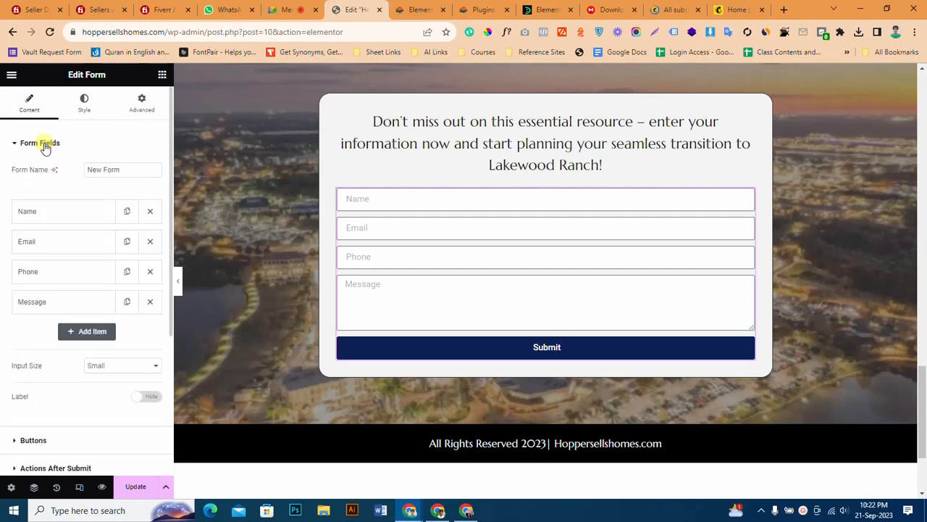
pyautogui.click(124, 210)
pyautogui.click(74, 212)
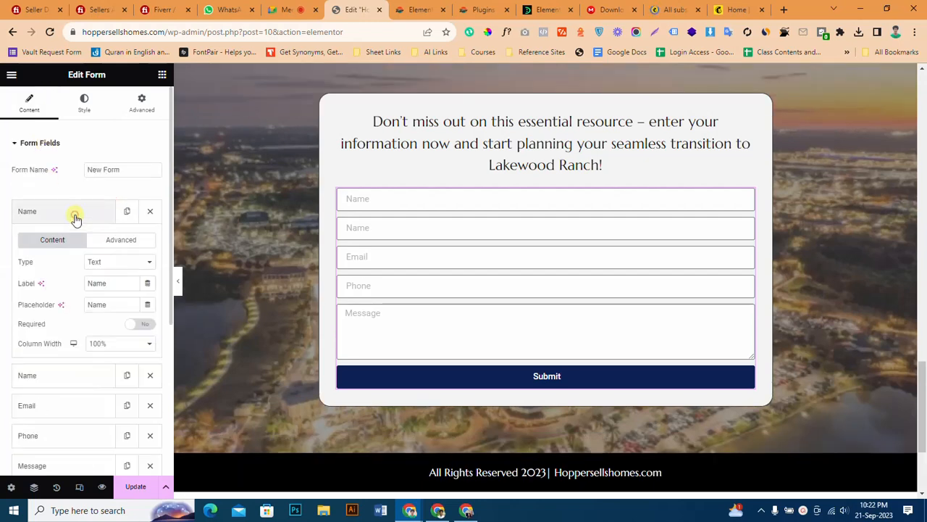
pyautogui.click(88, 282)
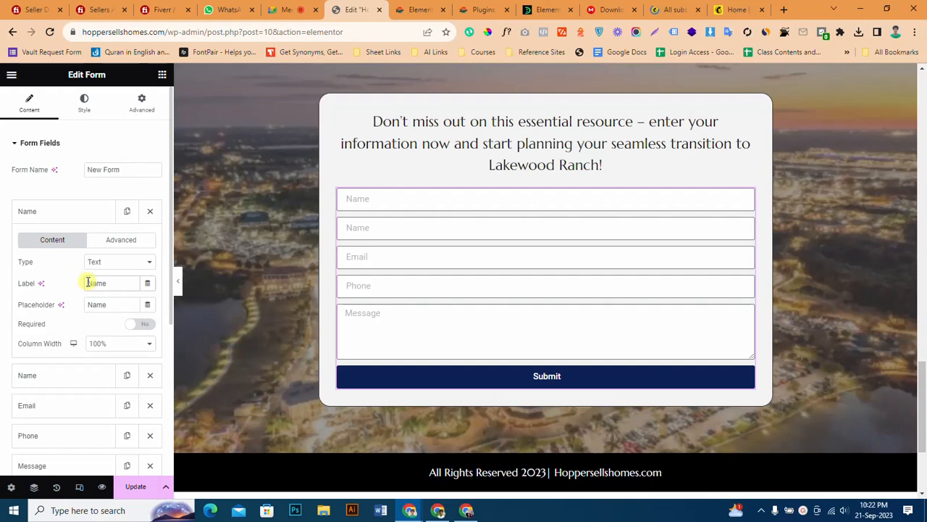
pyautogui.write('First')
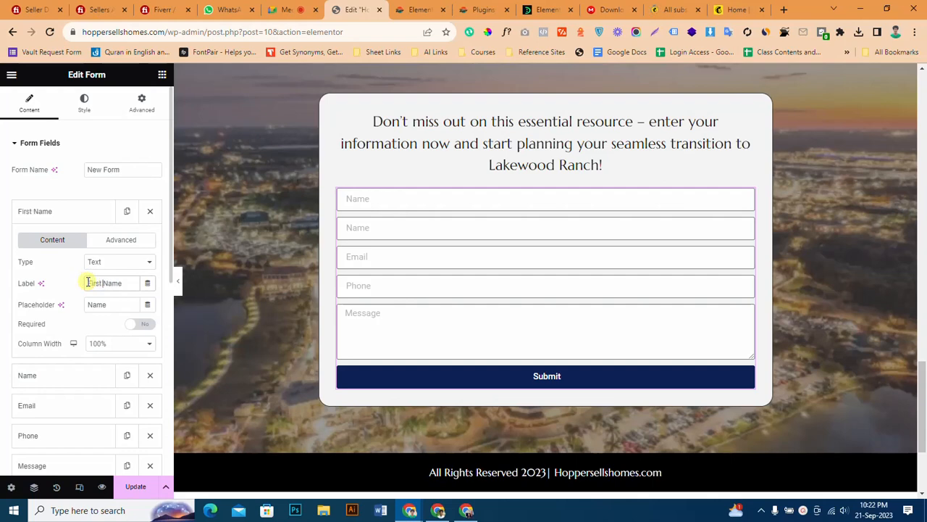
# Set the First Name field's placeholder to First Name.
pyautogui.click(97, 304)
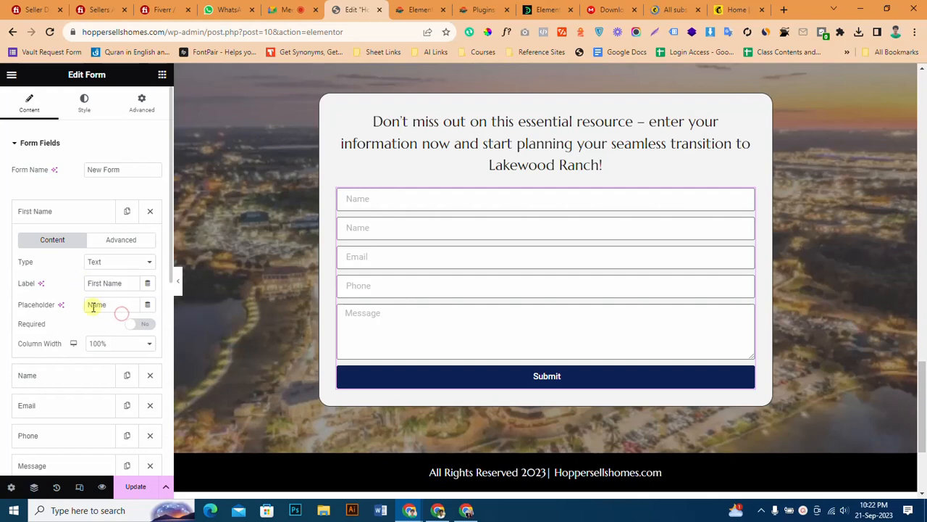
pyautogui.hotkey('ctrl', 'a')
pyautogui.hotkey('ctrl', 'v')
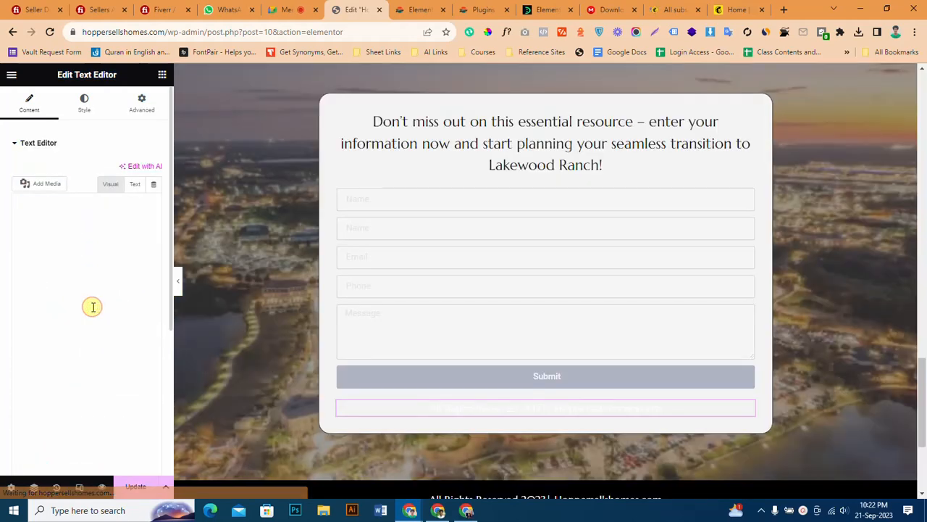
pyautogui.click(378, 207)
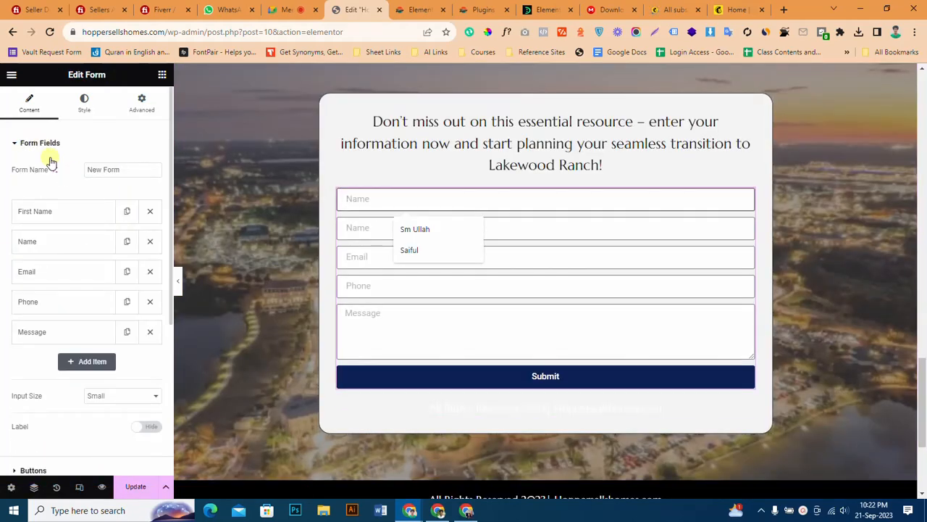
pyautogui.click(54, 216)
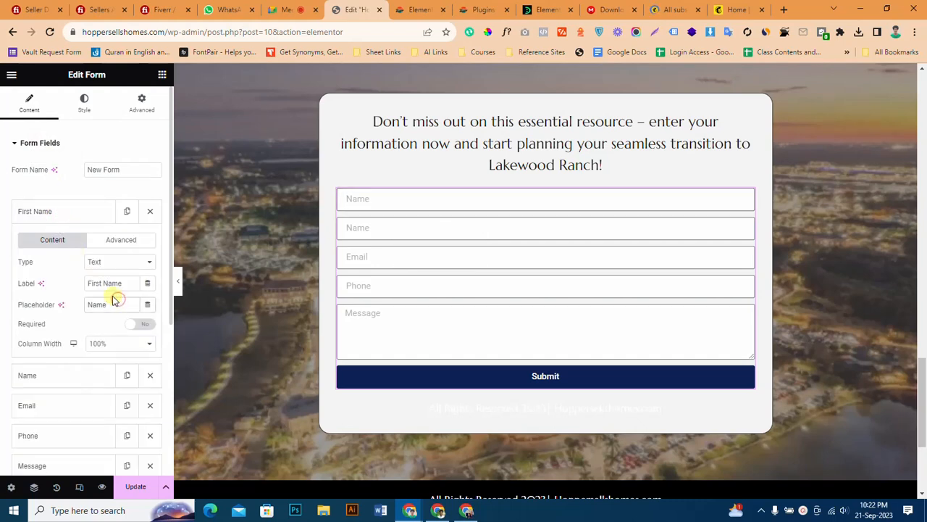
pyautogui.write('First Name')
pyautogui.click(55, 210)
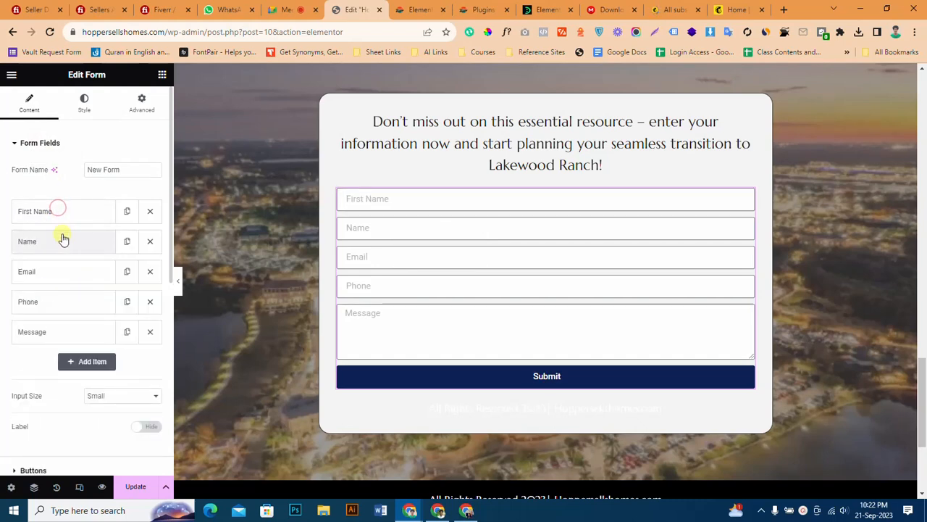
# Set the label and placeholder of the remaining Name field to Last Name.
pyautogui.click(62, 236)
pyautogui.moveTo(116, 316); pyautogui.dragTo(72, 315)
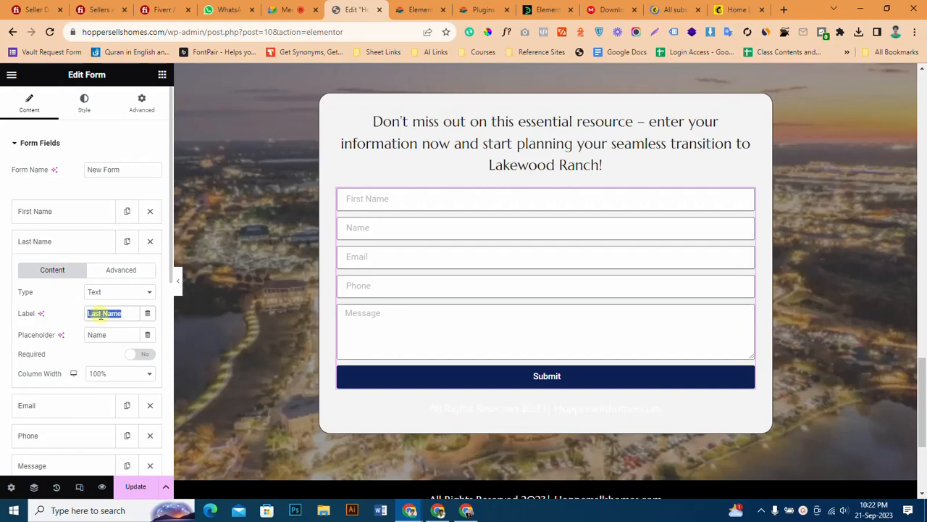
pyautogui.doubleClick(118, 331)
pyautogui.write('Last Name')
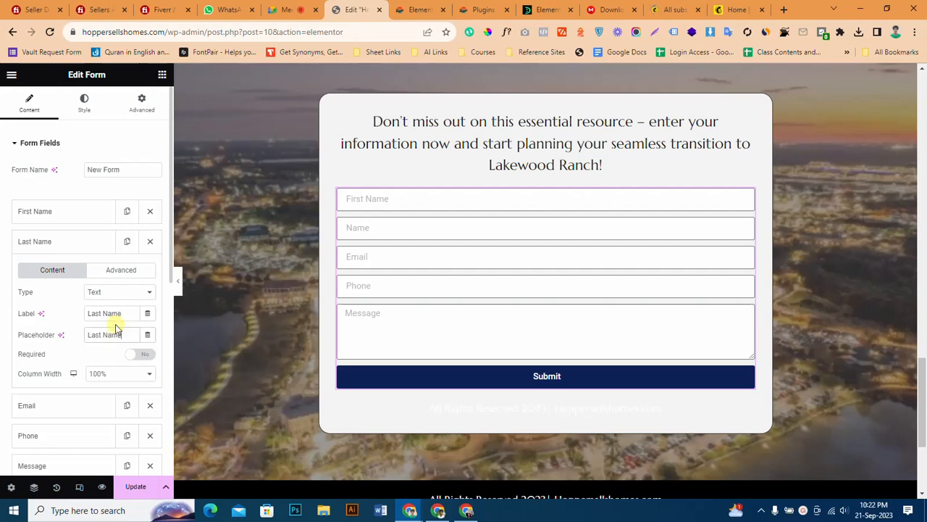
# Replace the Last Name field's ID with lname.
pyautogui.click(116, 269)
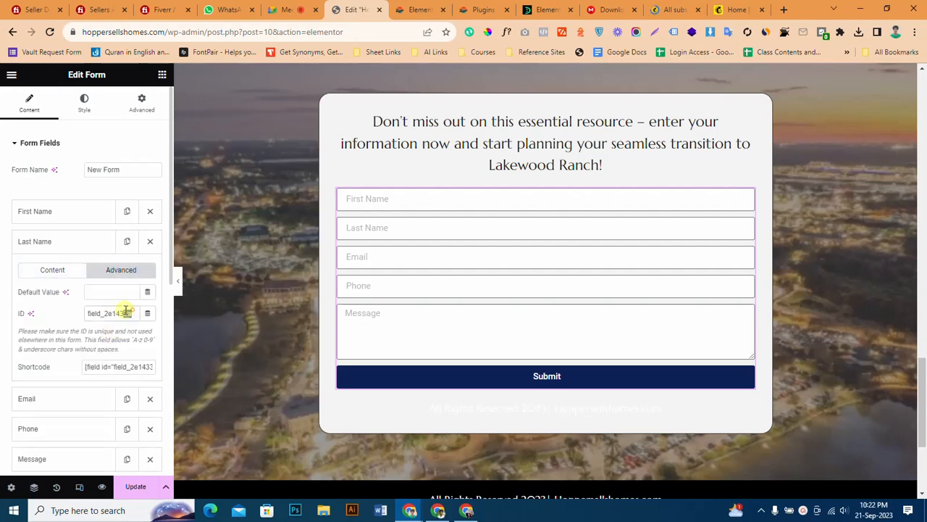
pyautogui.moveTo(129, 313); pyautogui.dragTo(33, 316)
pyautogui.press('BackSpace')
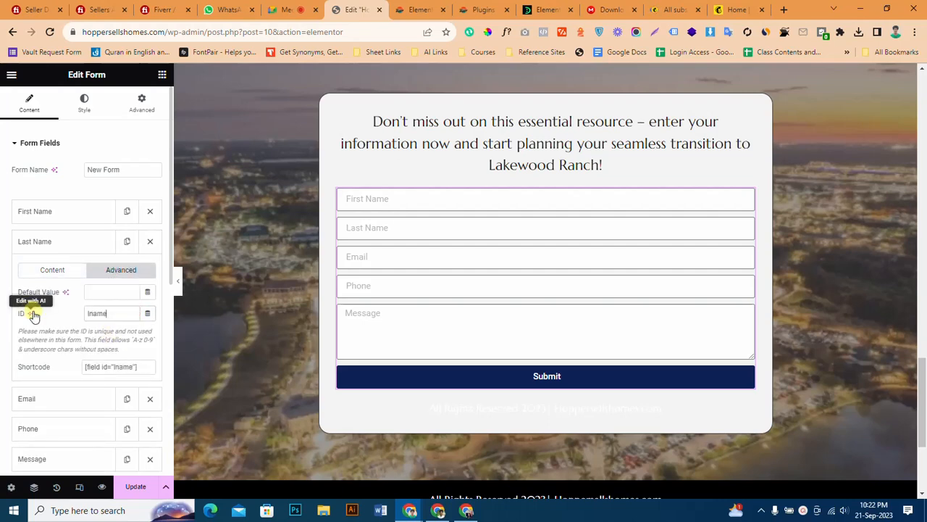
# Check the IDs of the First Name and Email fields.
pyautogui.click(58, 211)
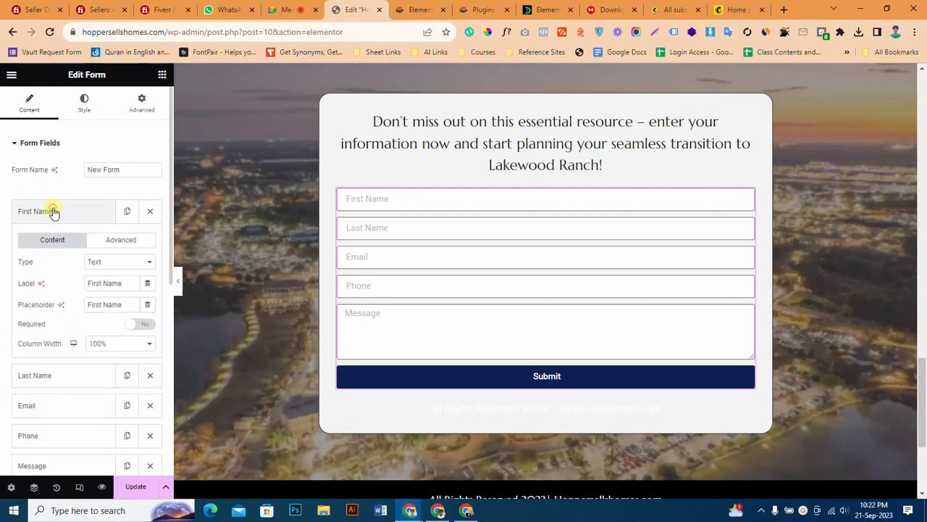
pyautogui.click(109, 239)
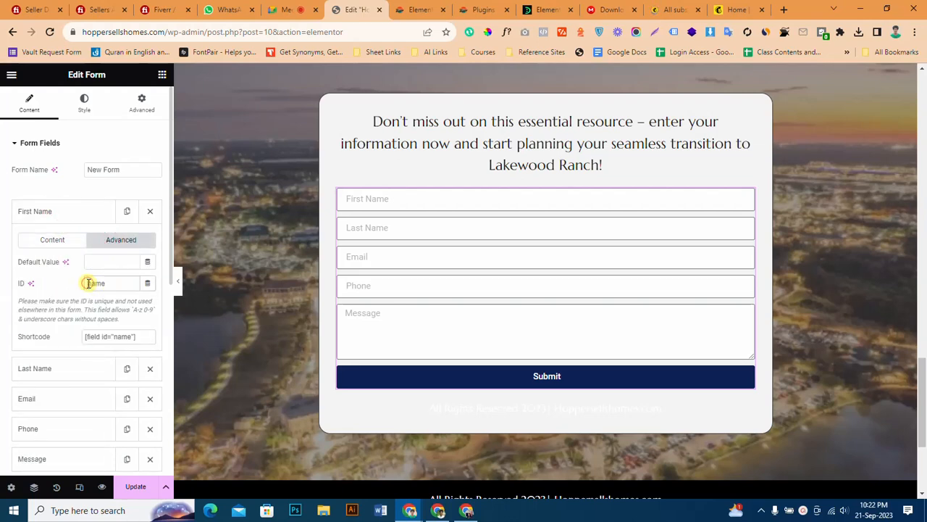
pyautogui.click(68, 216)
pyautogui.click(70, 269)
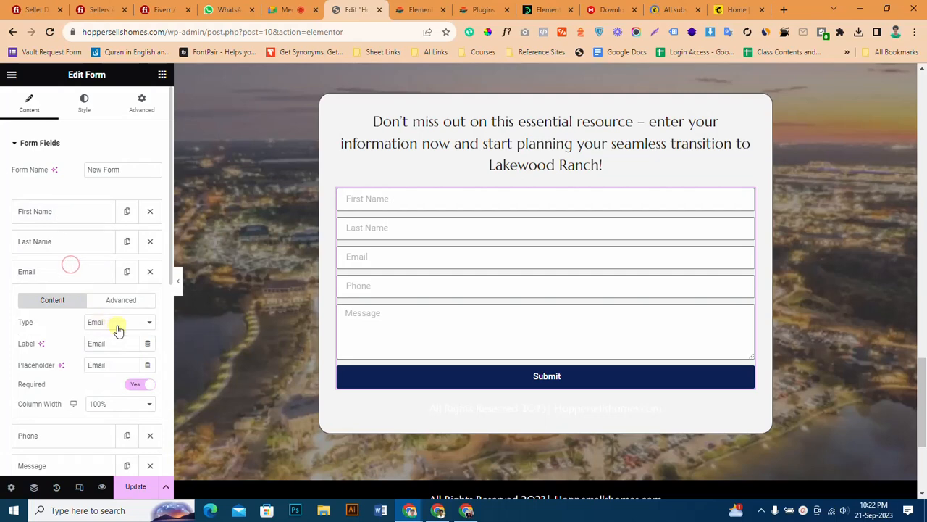
pyautogui.click(101, 300)
pyautogui.click(62, 283)
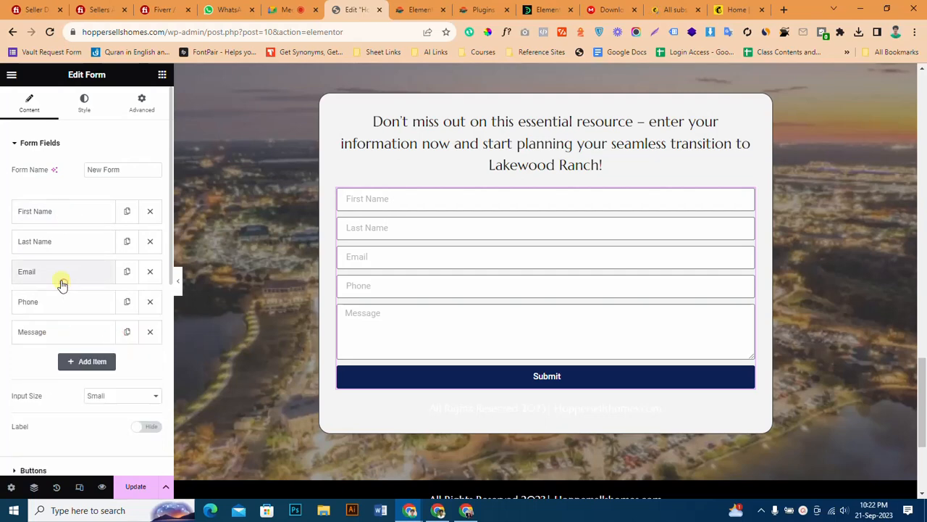
# Replace the Phone field's ID with phone and update the page.
pyautogui.click(58, 297)
pyautogui.click(113, 332)
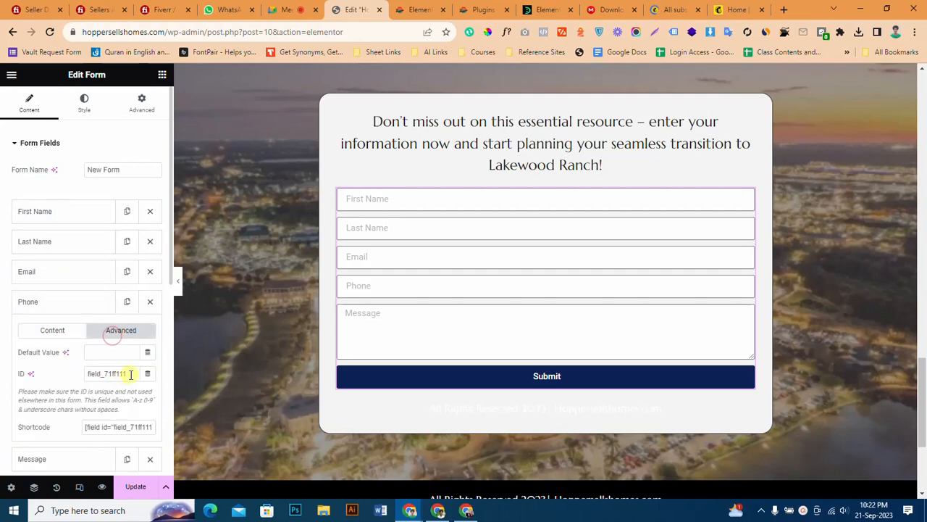
pyautogui.moveTo(130, 374); pyautogui.dragTo(20, 382)
pyautogui.write('phone')
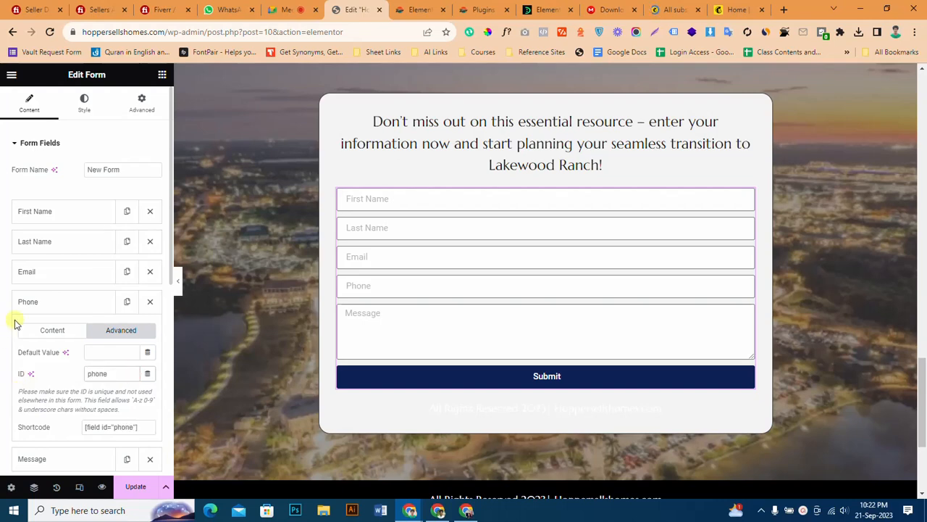
pyautogui.click(34, 300)
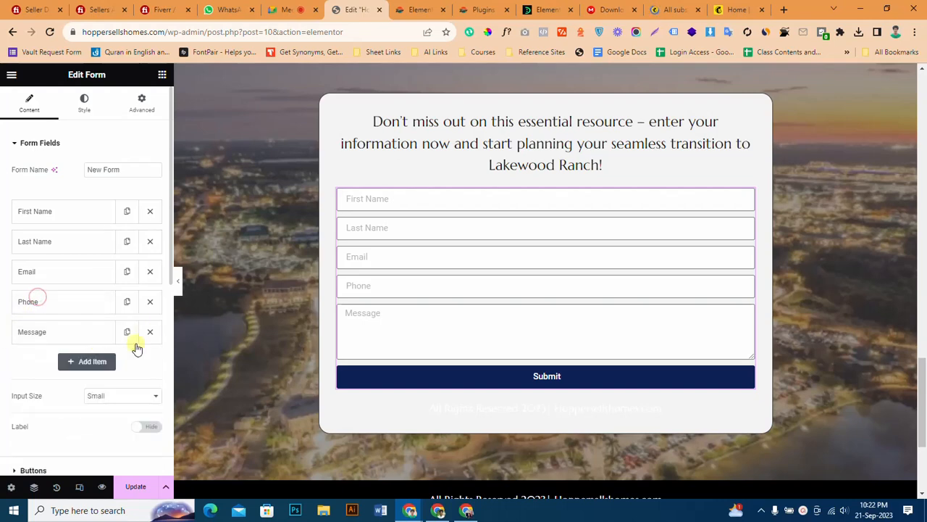
pyautogui.click(138, 487)
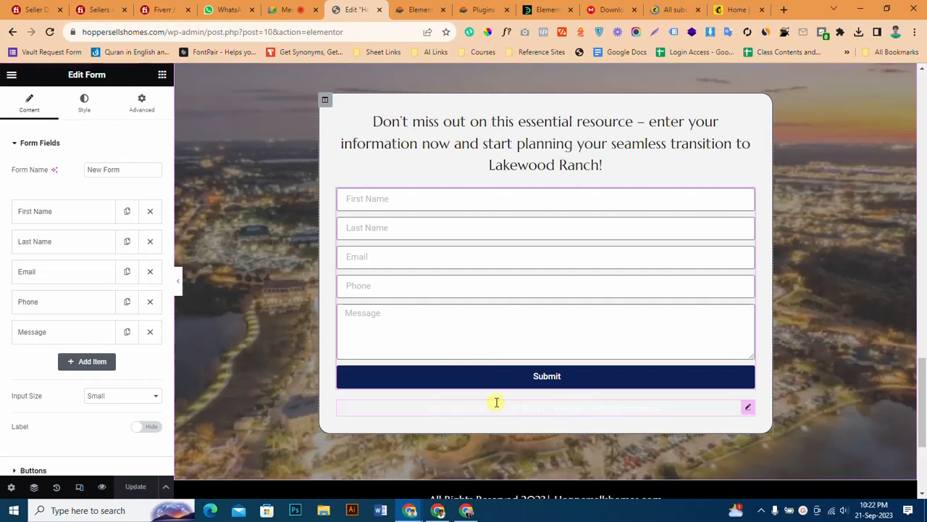
# Delete the stray text widget below the form's Submit button and update the page.
pyautogui.rightClick(496, 400)
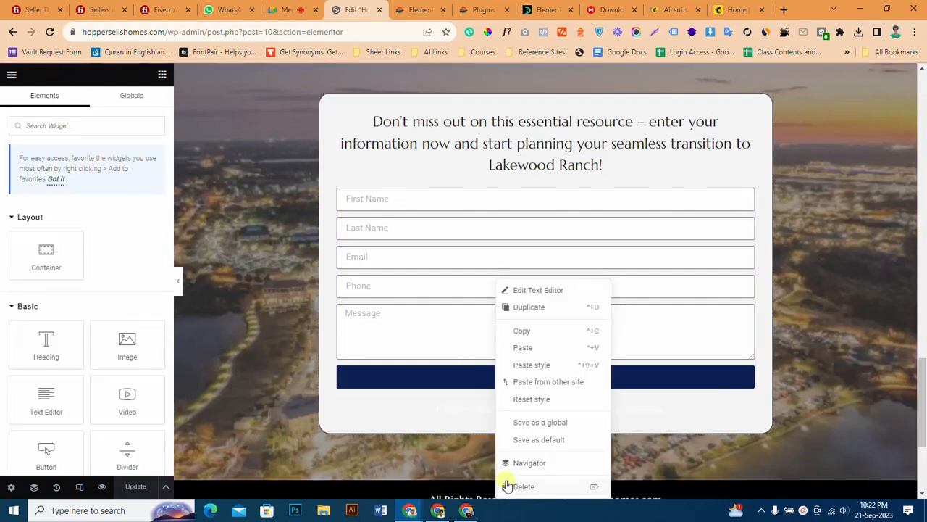
pyautogui.click(505, 483)
pyautogui.scroll(2, 420, 292)
pyautogui.scroll(-2, 420, 292)
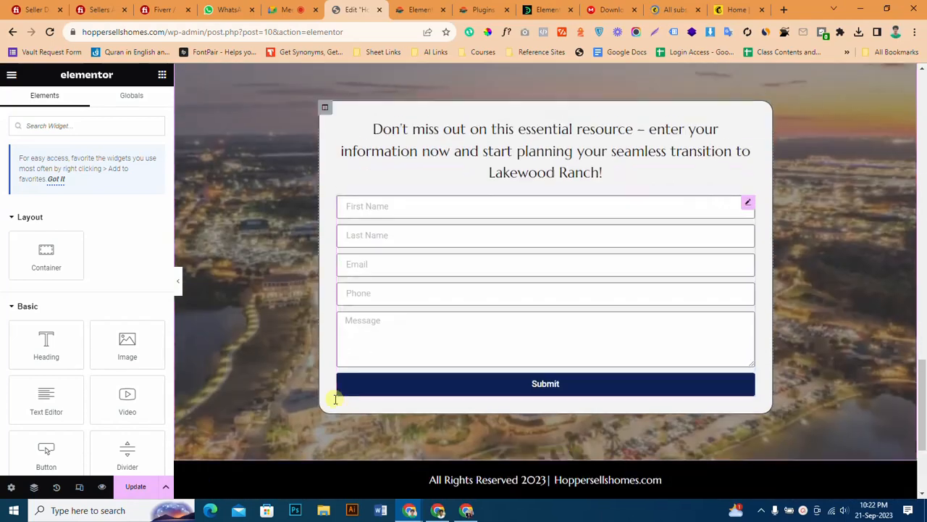
pyautogui.click(121, 490)
pyautogui.scroll(3, 541, 289)
pyautogui.scroll(-1, 540, 284)
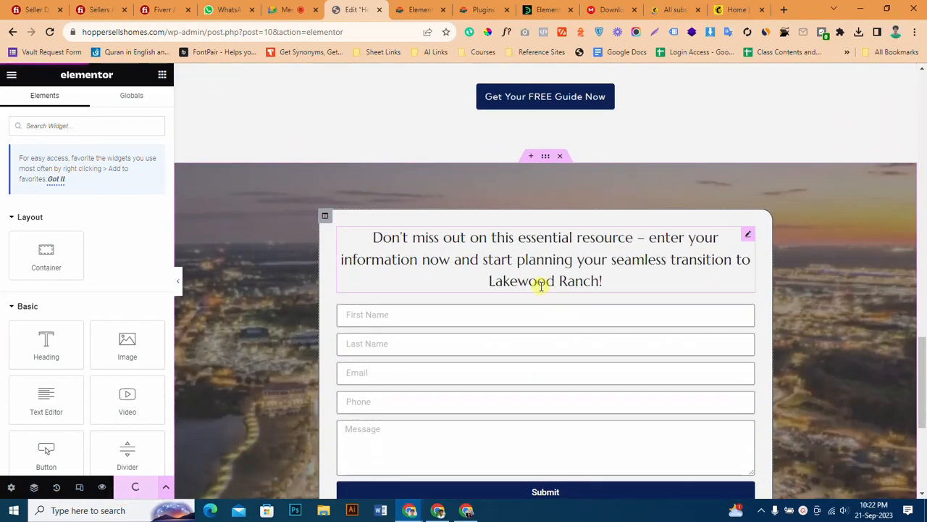
pyautogui.scroll(-3, 141, 331)
# Map the MailChimp First Name to the contact form's First Name field.
pyautogui.click(469, 375)
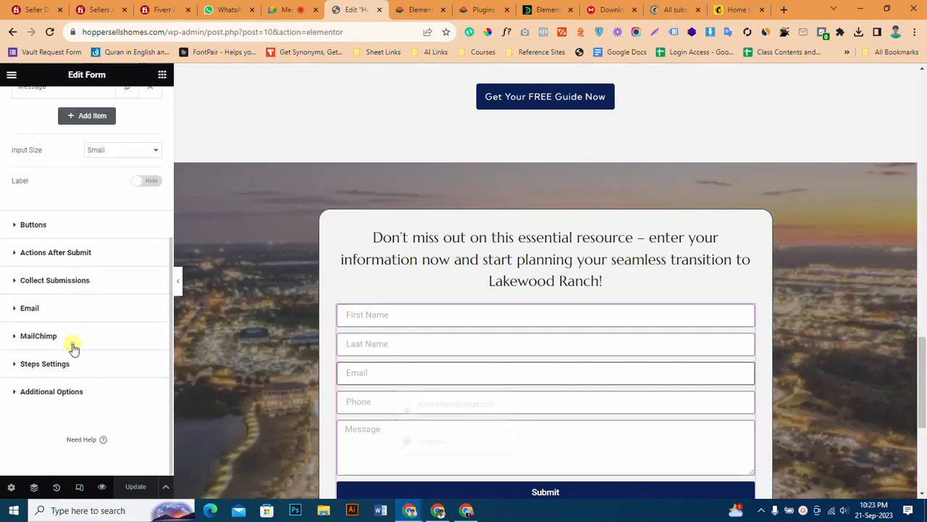
pyautogui.click(72, 341)
pyautogui.scroll(-4, 78, 360)
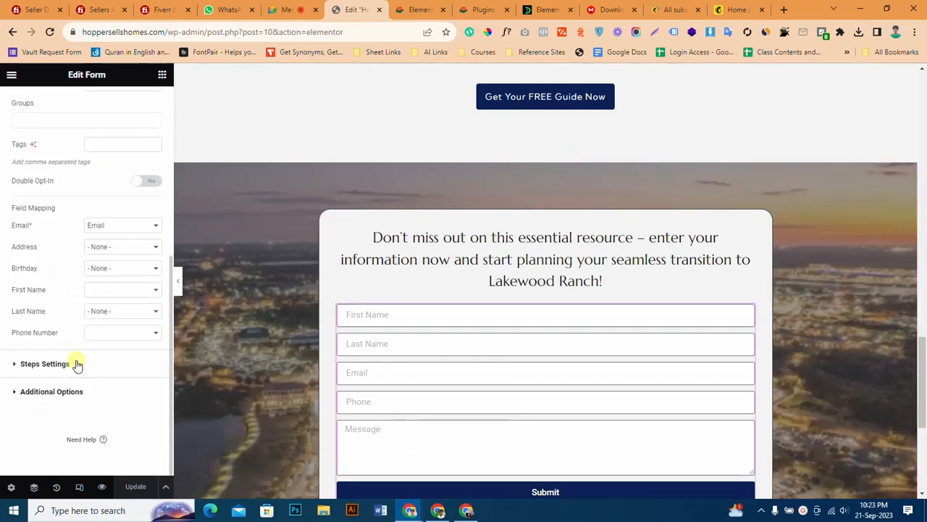
pyautogui.scroll(1, 114, 161)
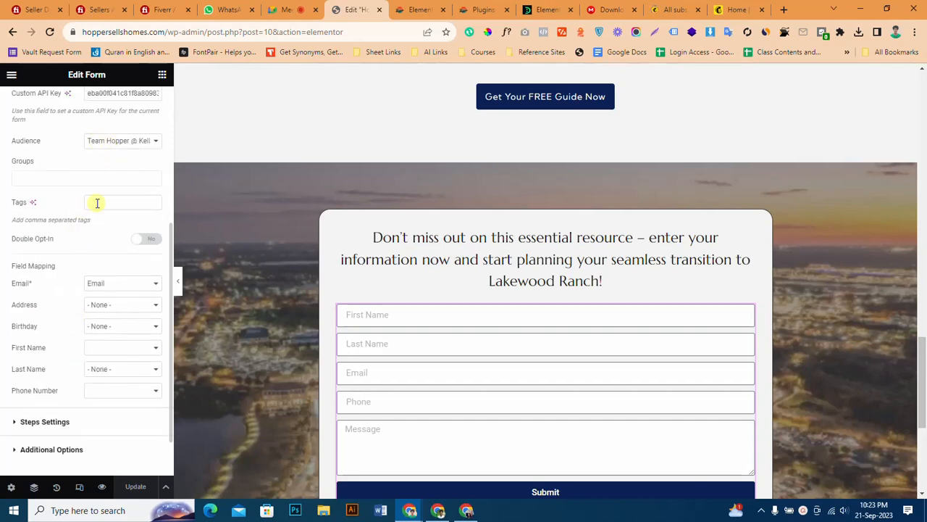
pyautogui.click(119, 285)
pyautogui.click(117, 288)
pyautogui.scroll(-1, 111, 328)
pyautogui.click(120, 288)
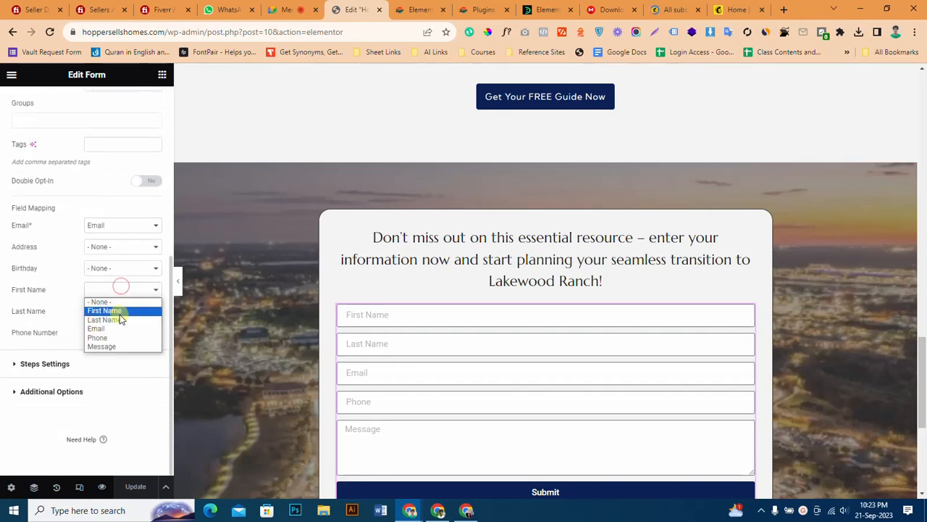
pyautogui.click(119, 312)
# Map the MailChimp Last Name and Phone Number to the form's Last Name and Phone fields.
pyautogui.click(120, 313)
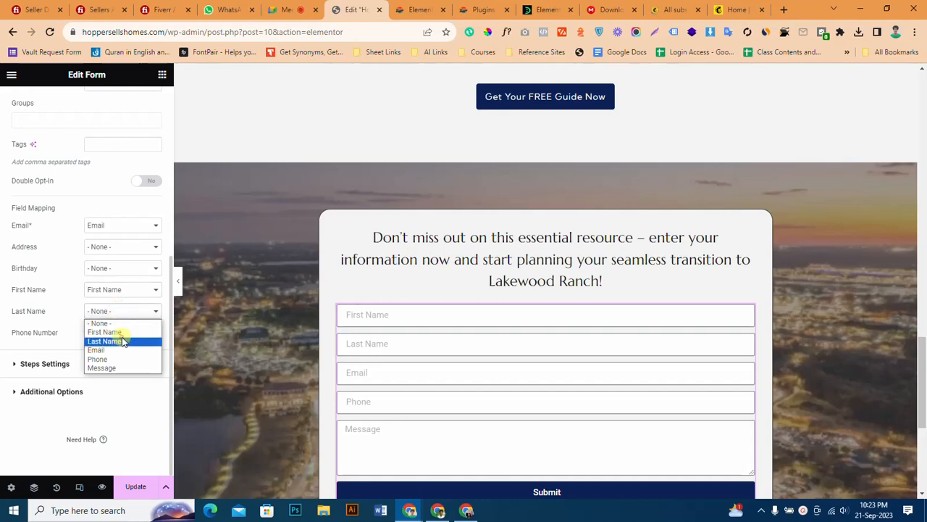
pyautogui.click(122, 341)
pyautogui.click(127, 327)
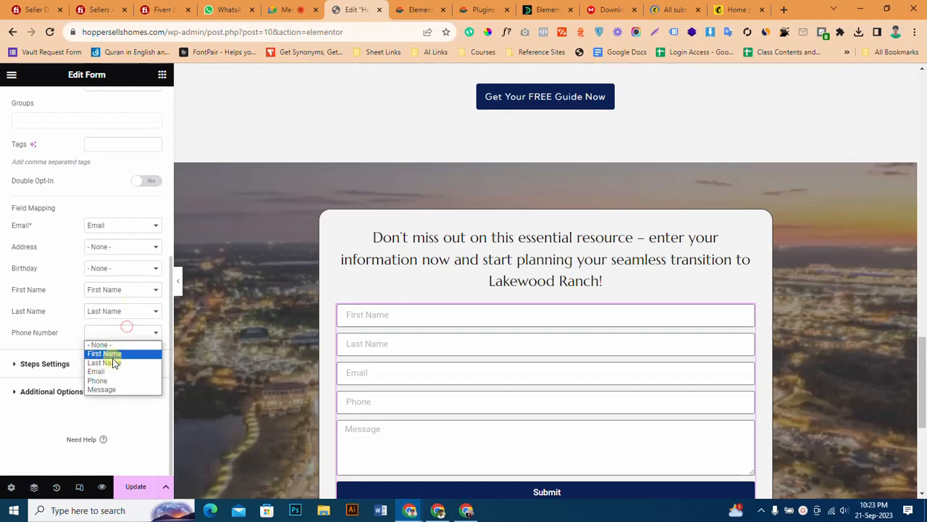
pyautogui.click(110, 379)
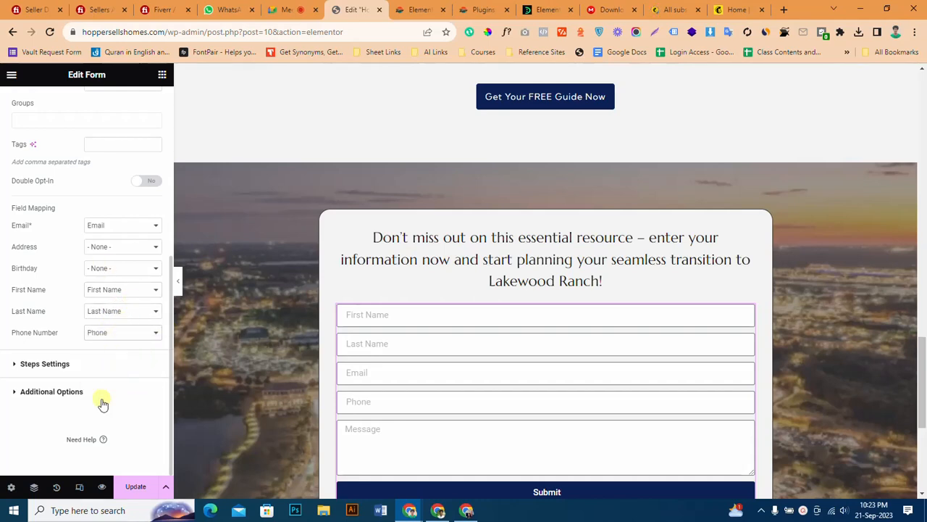
# Update the page and preview the changes in the browser.
pyautogui.click(127, 483)
pyautogui.scroll(-3, 362, 312)
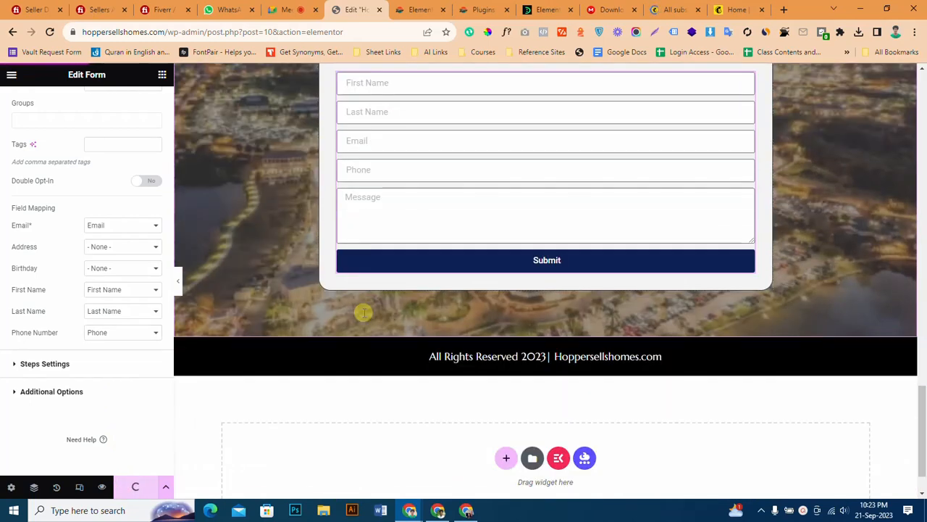
pyautogui.click(102, 489)
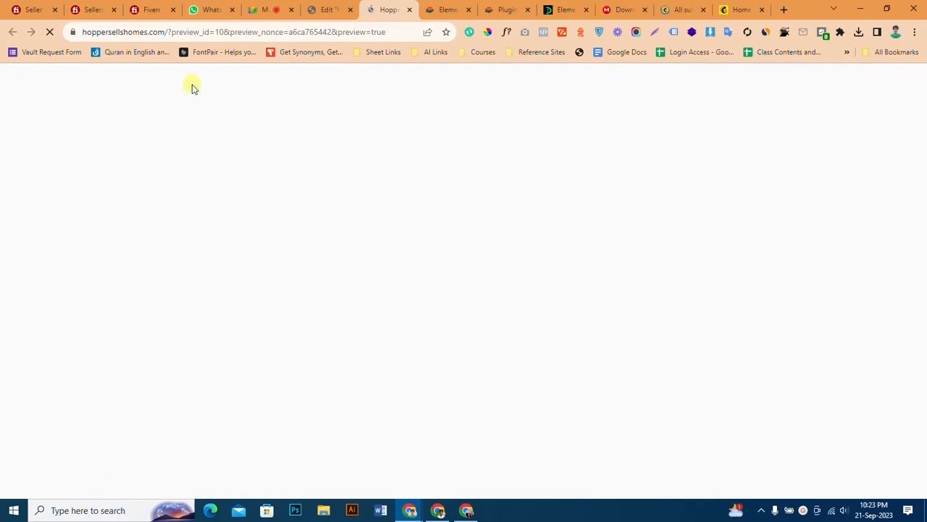
# Load hoppersellshomes.com without the preview parameters and go to the contact form.
pyautogui.moveTo(170, 33); pyautogui.dragTo(445, 59)
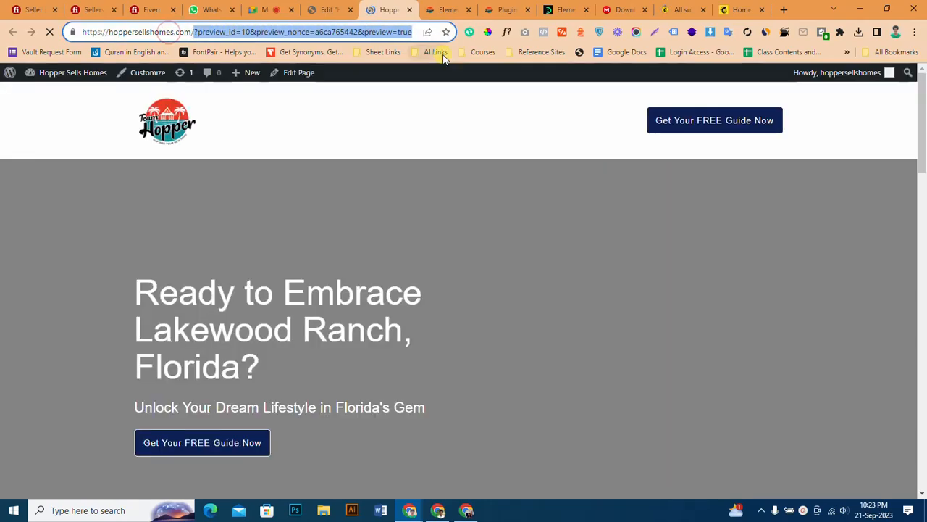
pyautogui.press('BackSpace')
pyautogui.press('Return')
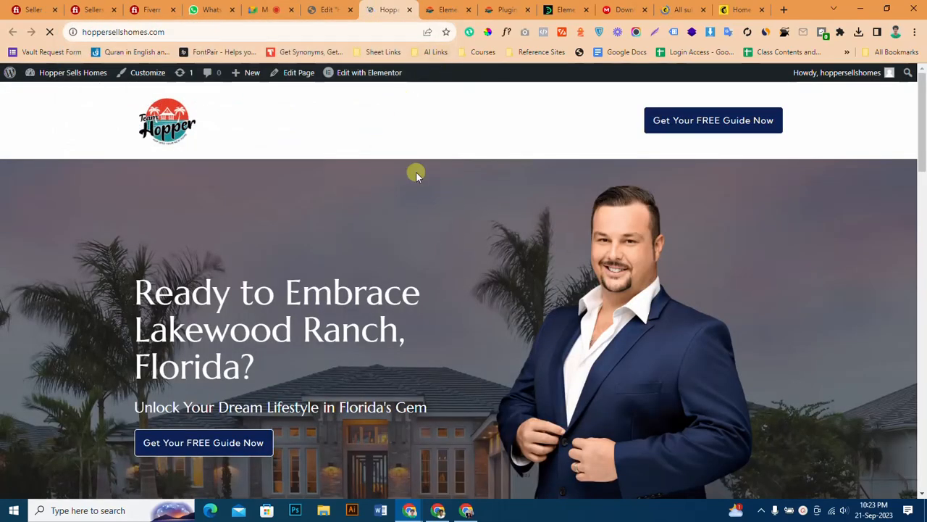
pyautogui.scroll(-5, 414, 172)
pyautogui.scroll(-15, 423, 258)
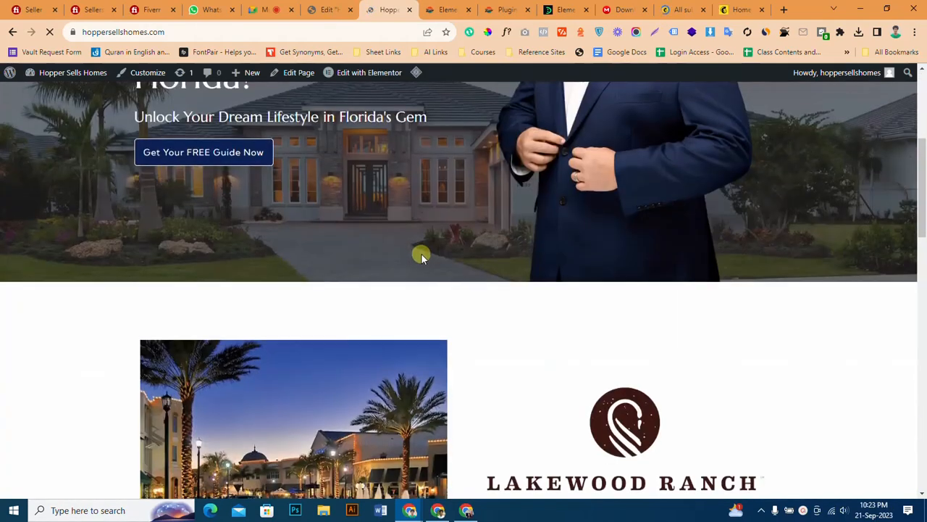
pyautogui.scroll(-2, 422, 255)
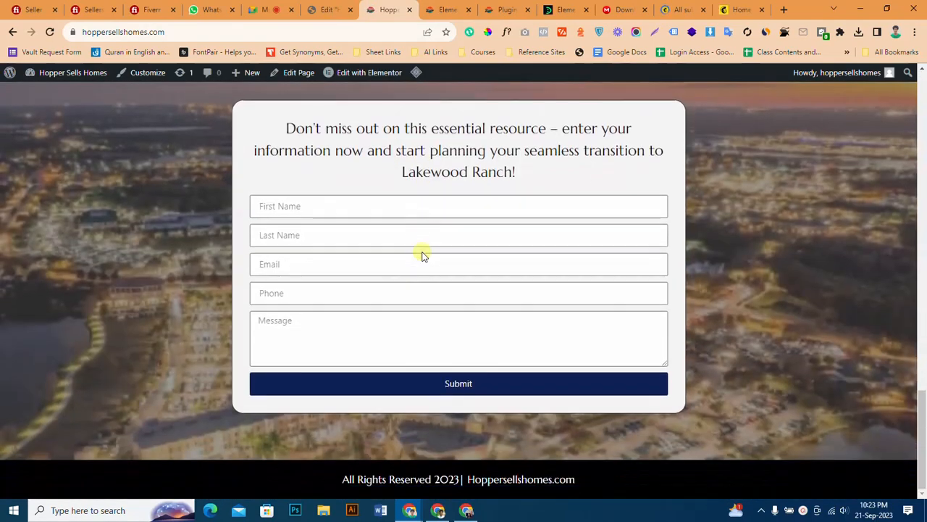
# Fill the contact form with test name, email and phone details, enter the message "hello", and submit it.
pyautogui.click(408, 207)
pyautogui.click(373, 245)
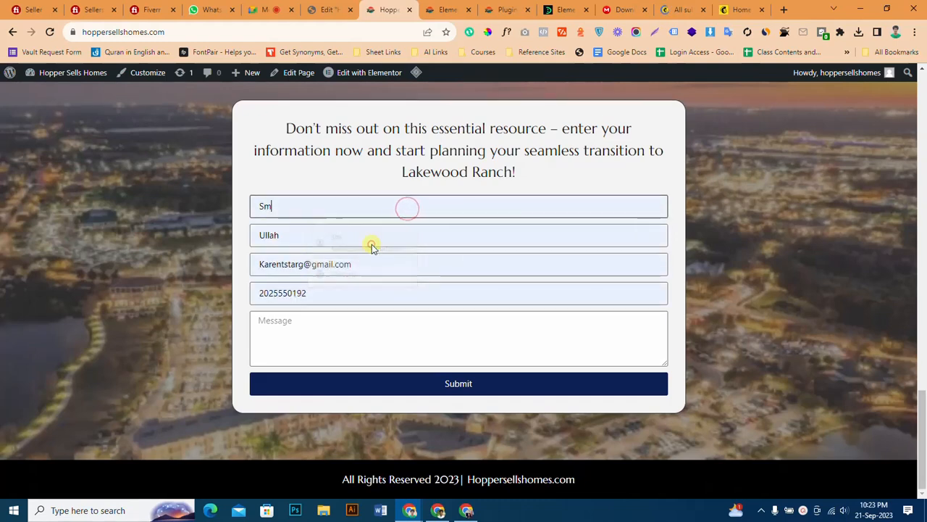
pyautogui.click(323, 319)
pyautogui.write('he')
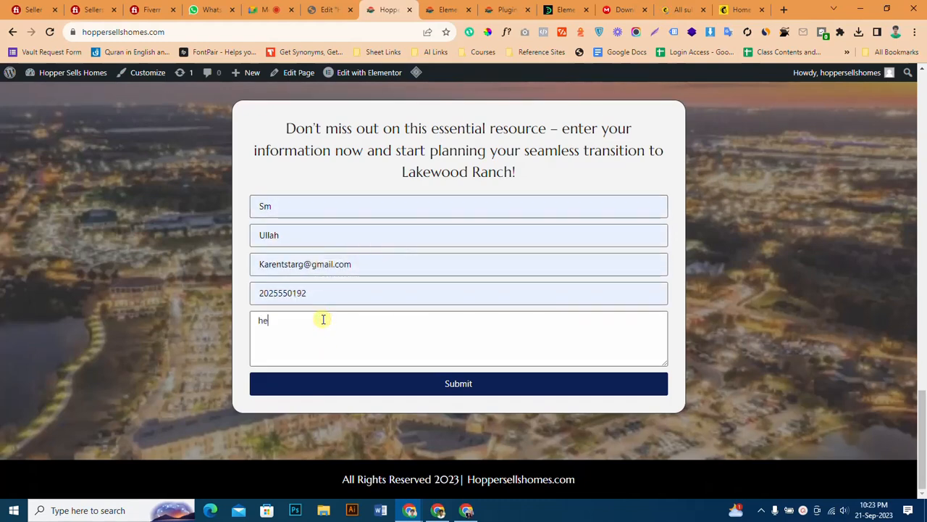
pyautogui.write('llo')
pyautogui.click(303, 264)
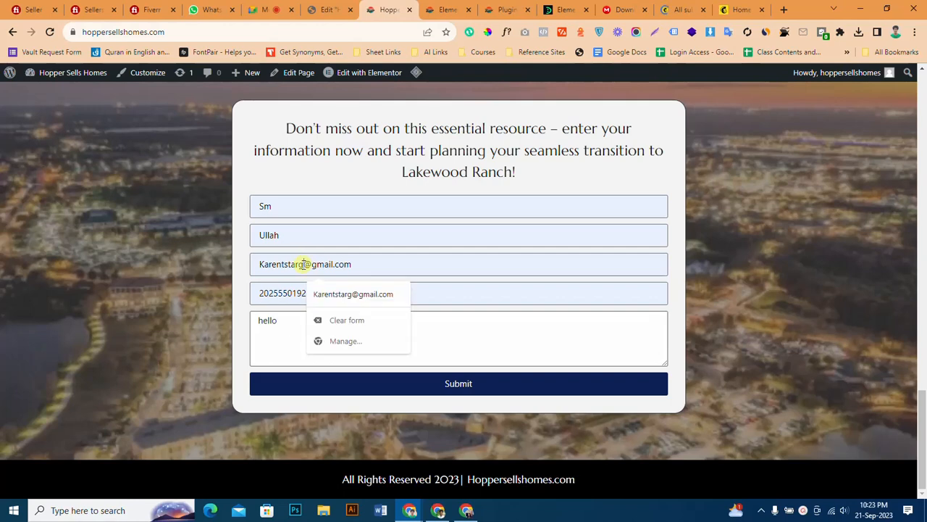
pyautogui.write('s')
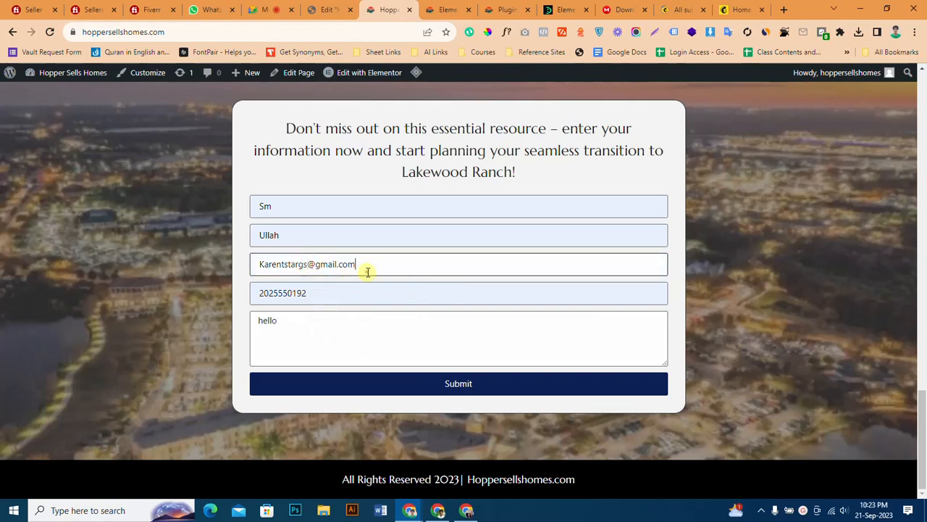
pyautogui.click(411, 384)
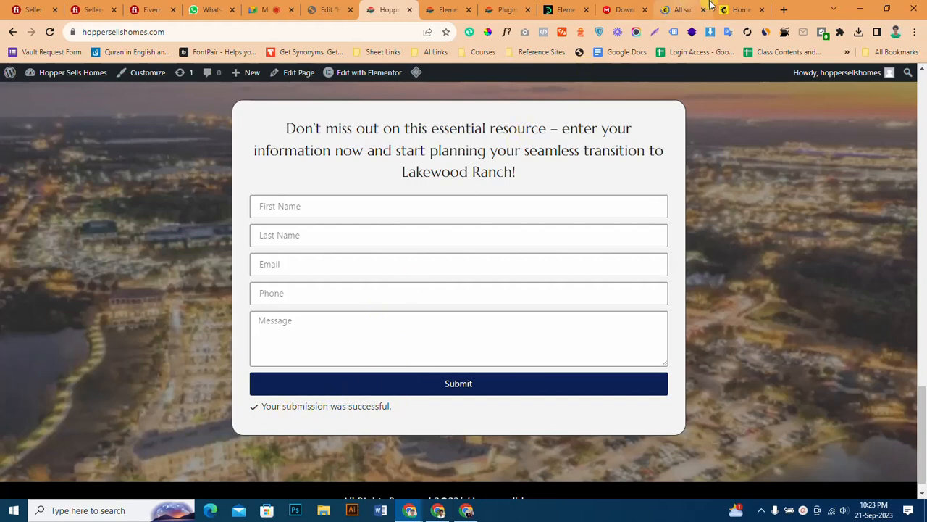
# Switch to Mailchimp and reload the audience's contact list to check for the submitted contact.
pyautogui.click(684, 10)
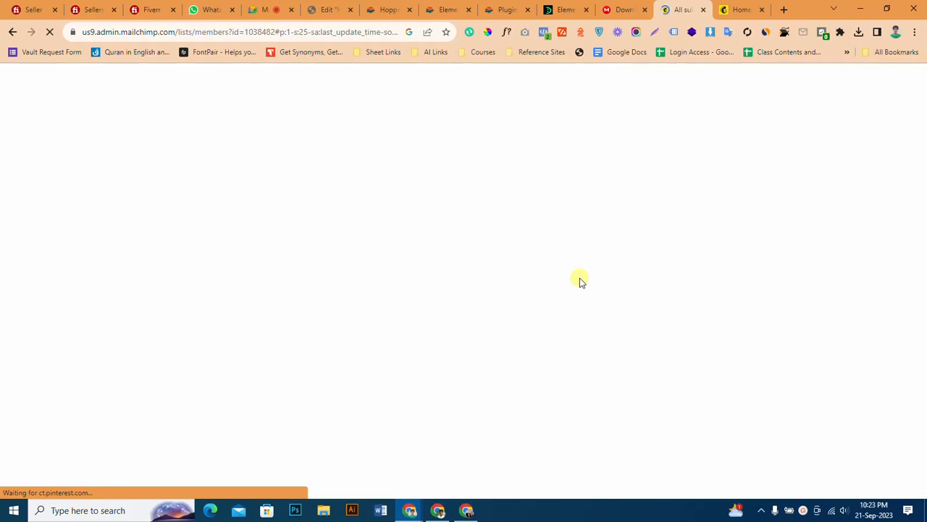
pyautogui.scroll(-1, 580, 280)
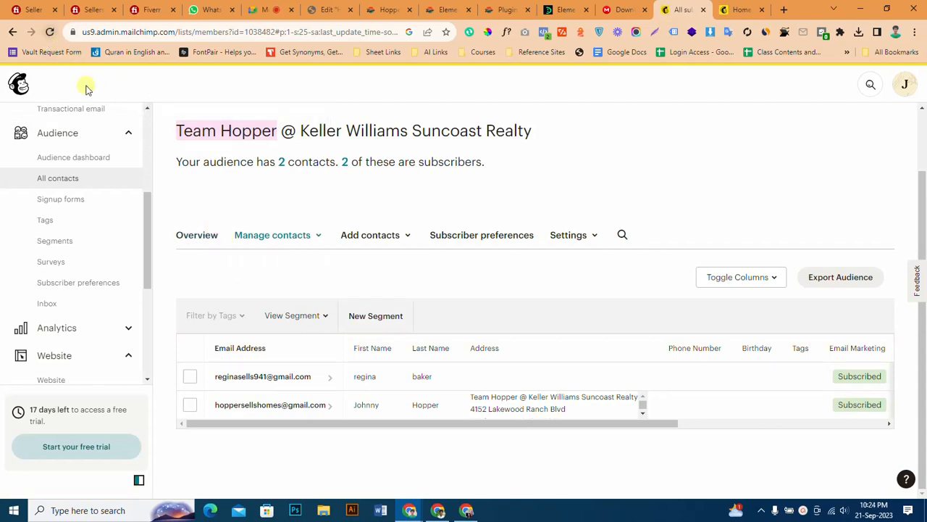
pyautogui.click(50, 32)
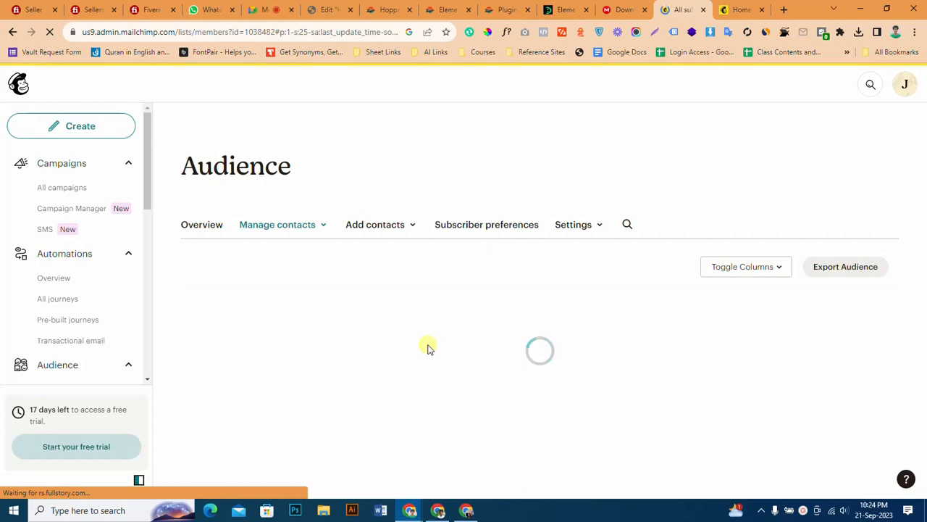
pyautogui.scroll(-2, 428, 349)
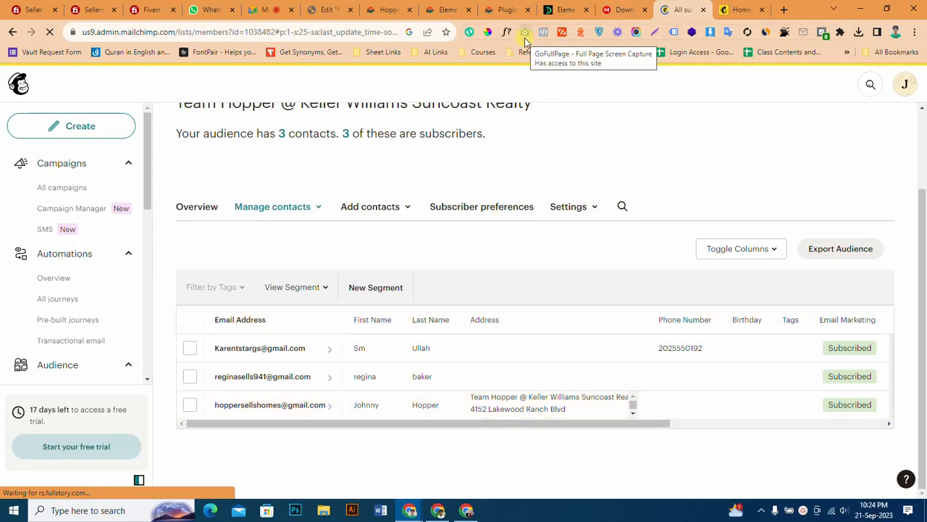
# Return to the Elementor editor and add a text field to the form with label and placeholder "Address".
pyautogui.click(347, 10)
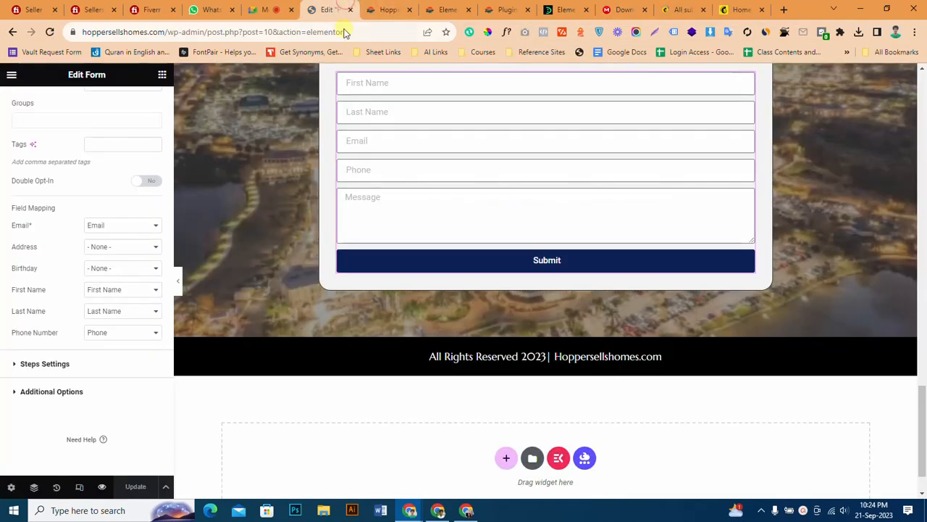
pyautogui.click(748, 78)
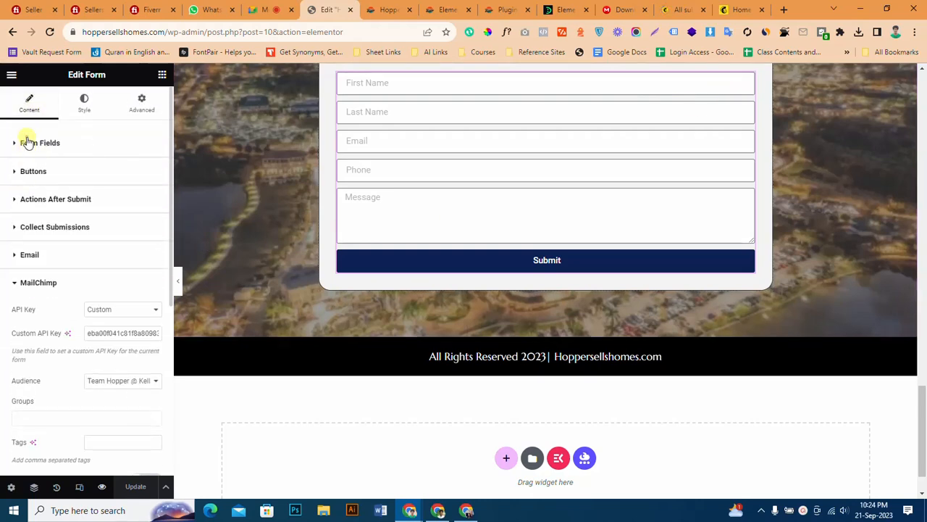
pyautogui.click(26, 142)
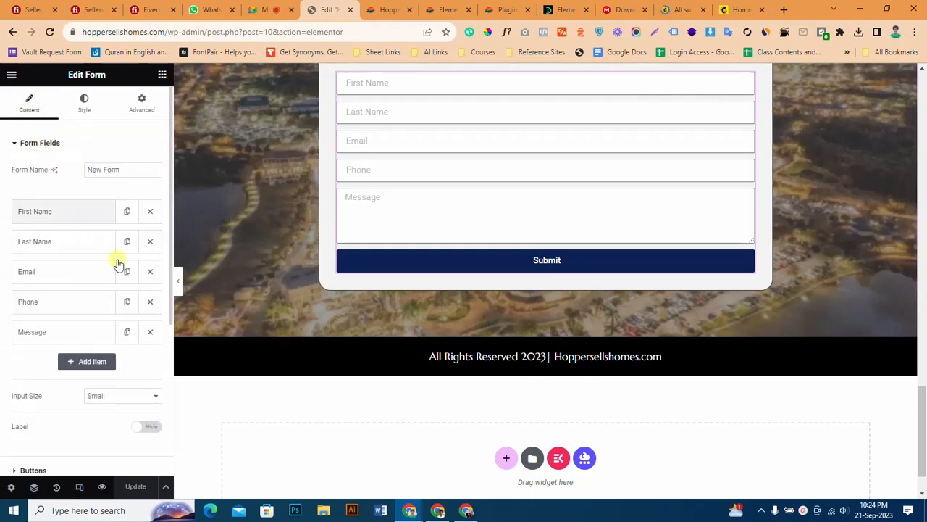
pyautogui.click(82, 362)
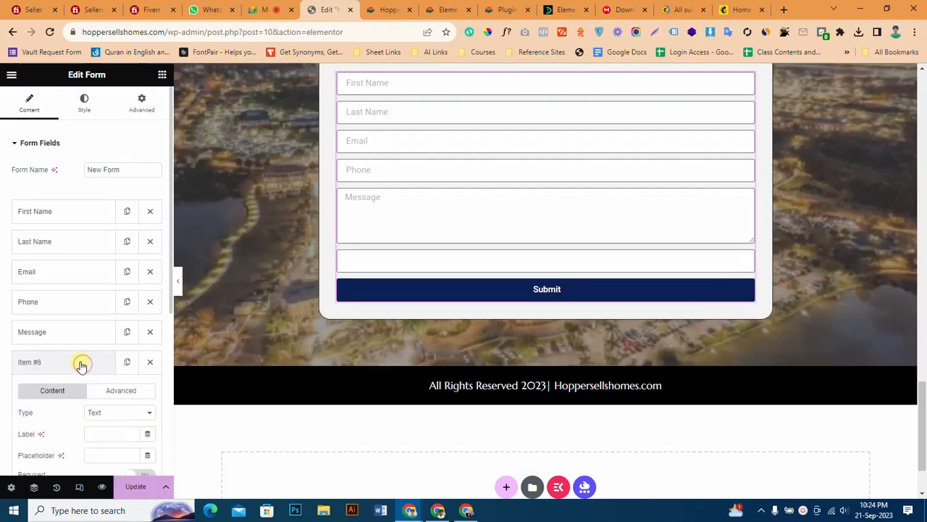
pyautogui.click(100, 434)
pyautogui.write('Address')
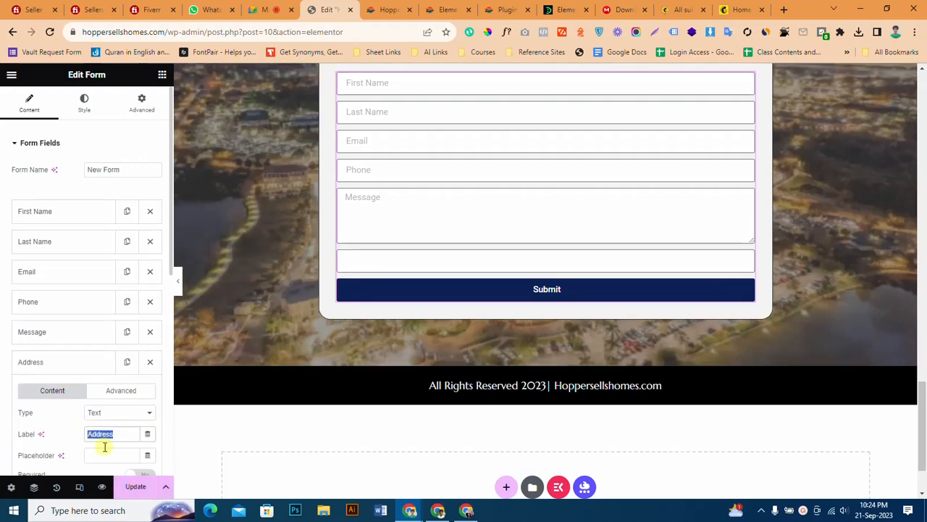
pyautogui.write('Address')
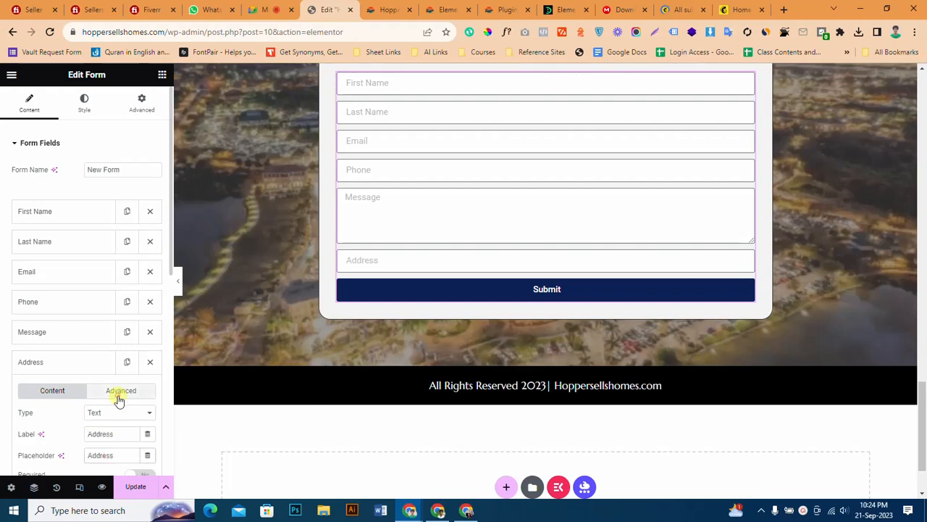
# Set the Address field's ID to "address" and collapse its settings.
pyautogui.click(116, 391)
pyautogui.moveTo(136, 435); pyautogui.dragTo(33, 441)
pyautogui.write('Address')
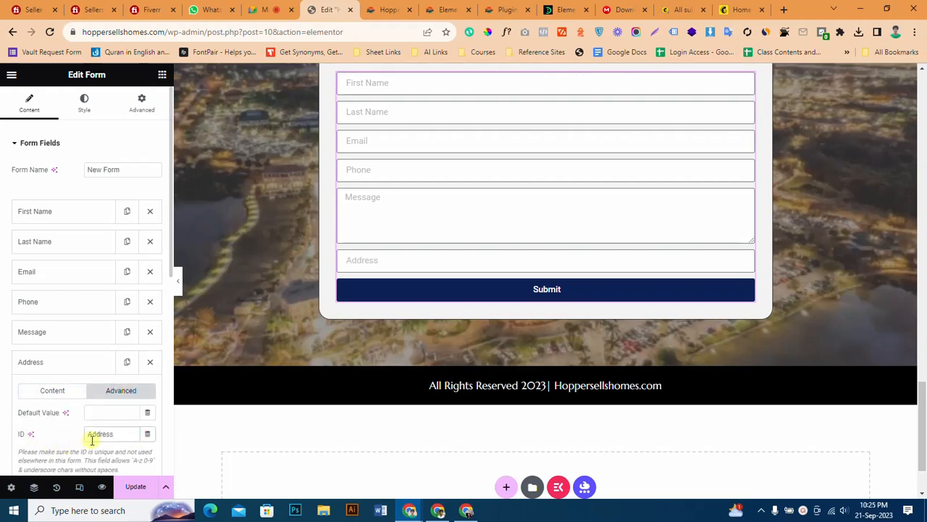
pyautogui.click(58, 393)
pyautogui.scroll(-2, 83, 413)
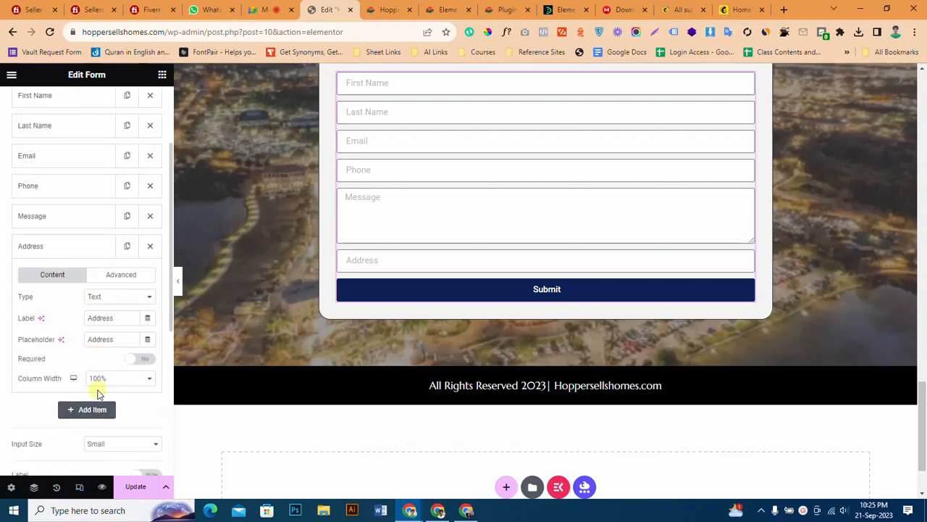
pyautogui.click(48, 247)
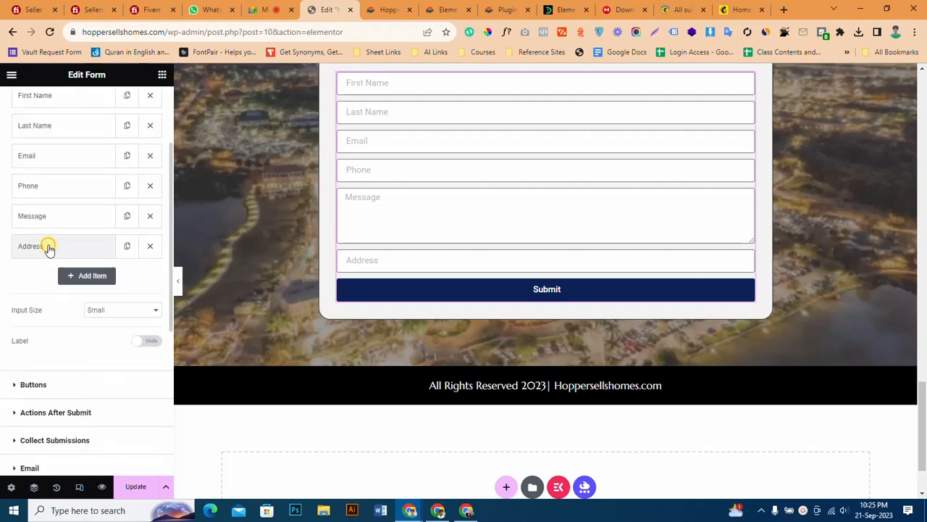
# Map the MailChimp Address to the form's Address field and update the page.
pyautogui.scroll(-2, 95, 380)
pyautogui.click(96, 383)
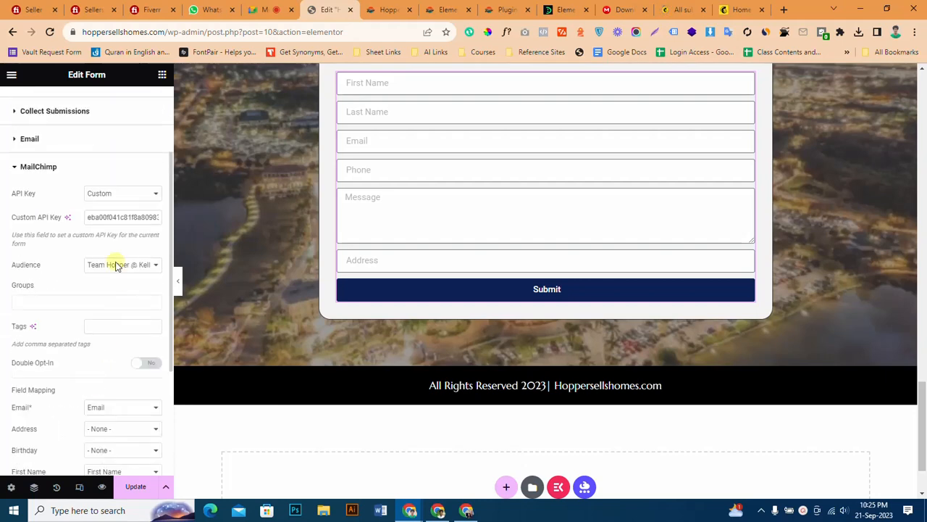
pyautogui.scroll(-3, 123, 404)
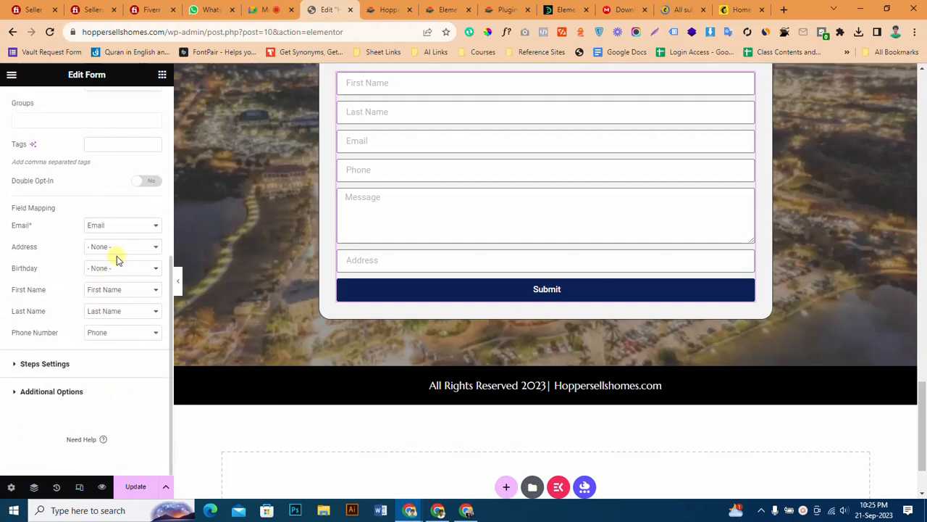
pyautogui.click(118, 247)
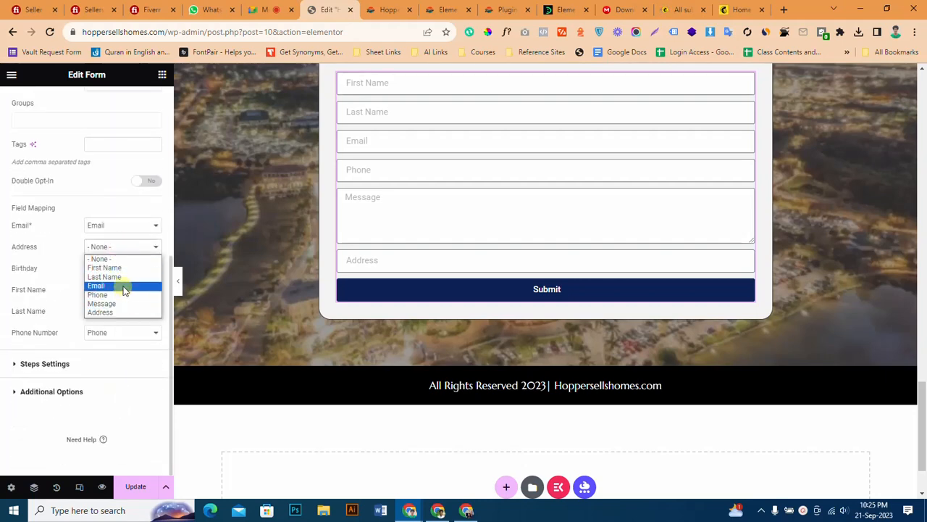
pyautogui.click(125, 304)
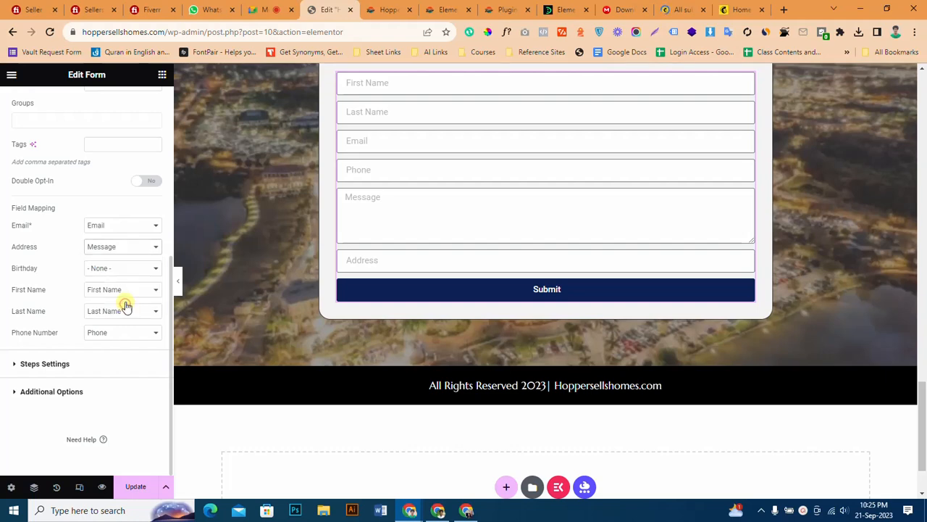
pyautogui.click(122, 246)
pyautogui.click(124, 313)
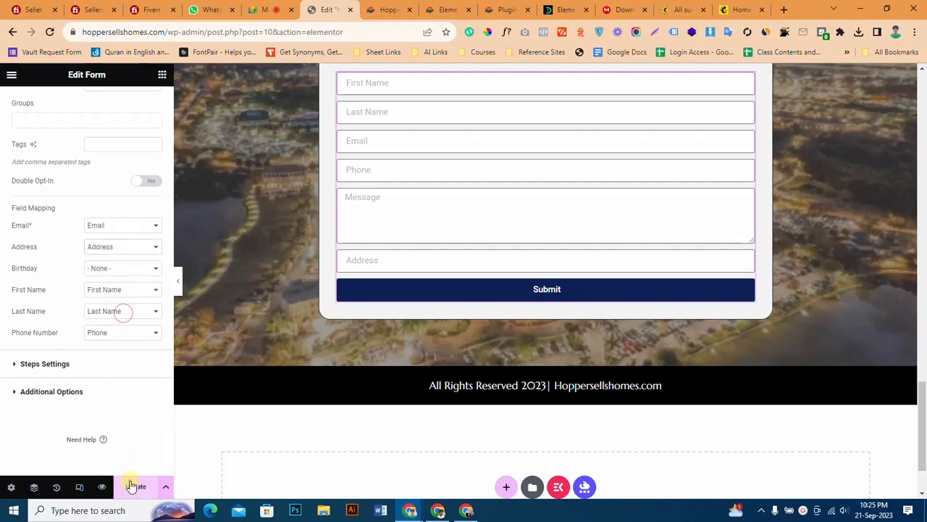
pyautogui.scroll(5, 330, 368)
pyautogui.scroll(-4, 323, 358)
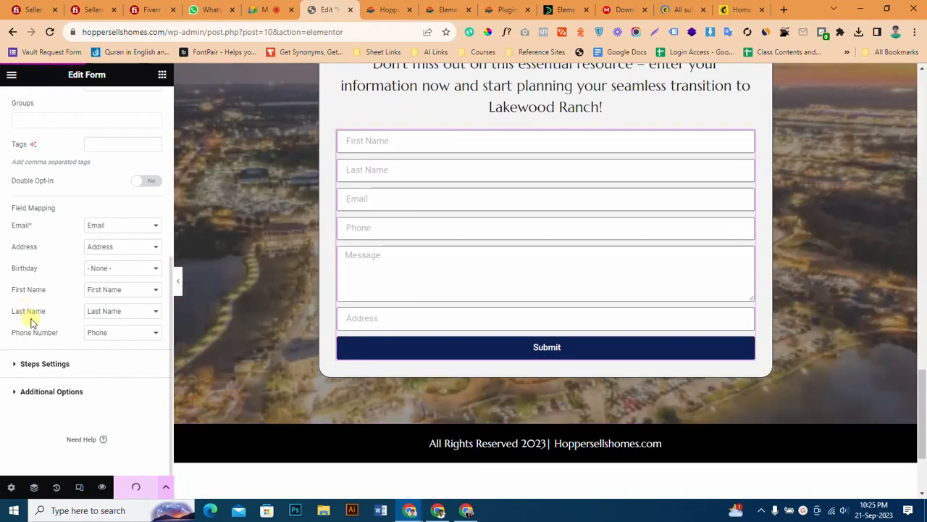
# Move the Address field above Message in the form and update the page.
pyautogui.scroll(5, 36, 308)
pyautogui.scroll(1, 43, 287)
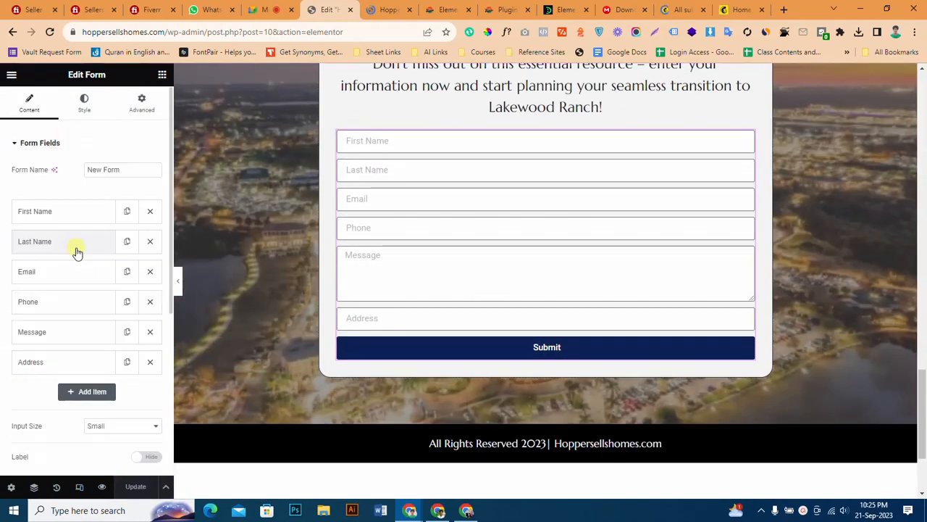
pyautogui.moveTo(70, 361); pyautogui.dragTo(68, 342)
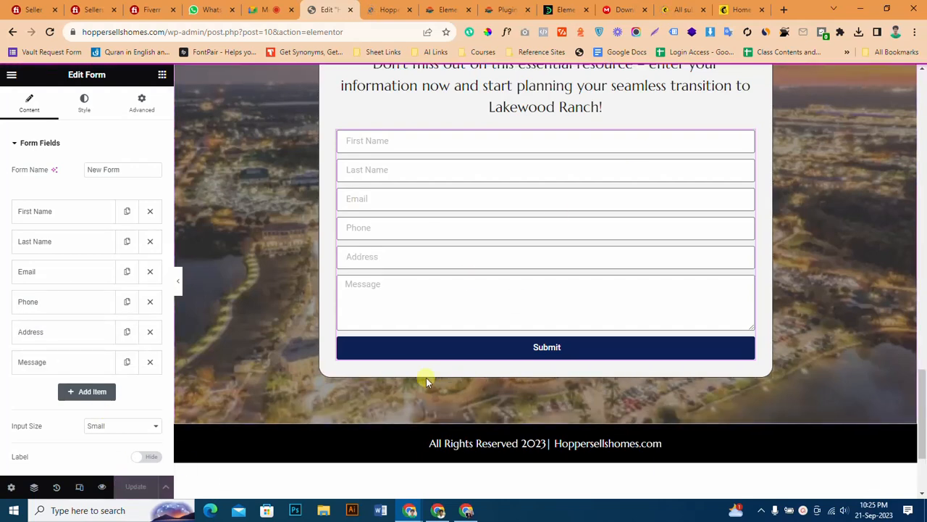
# Check the link assigned to the hero section's "Get Your FREE Guide Now" button.
pyautogui.scroll(20, 426, 377)
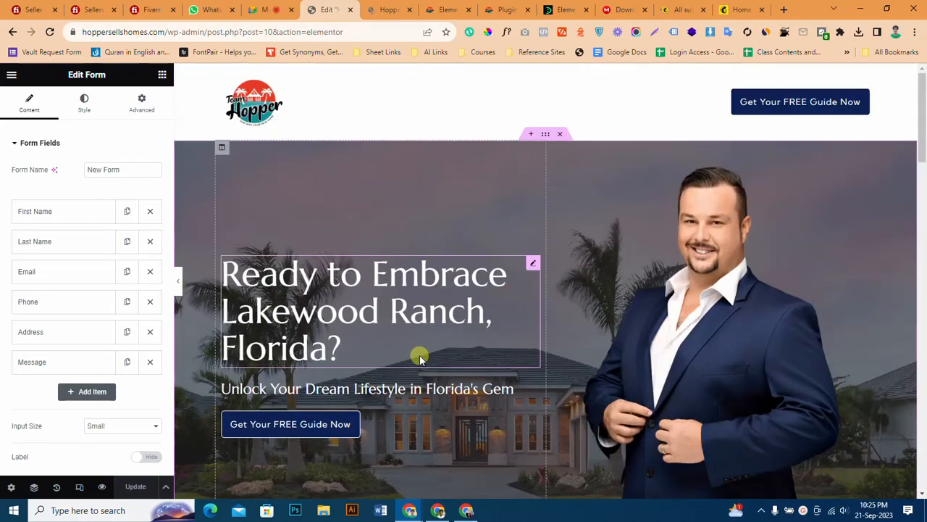
pyautogui.scroll(-10, 420, 357)
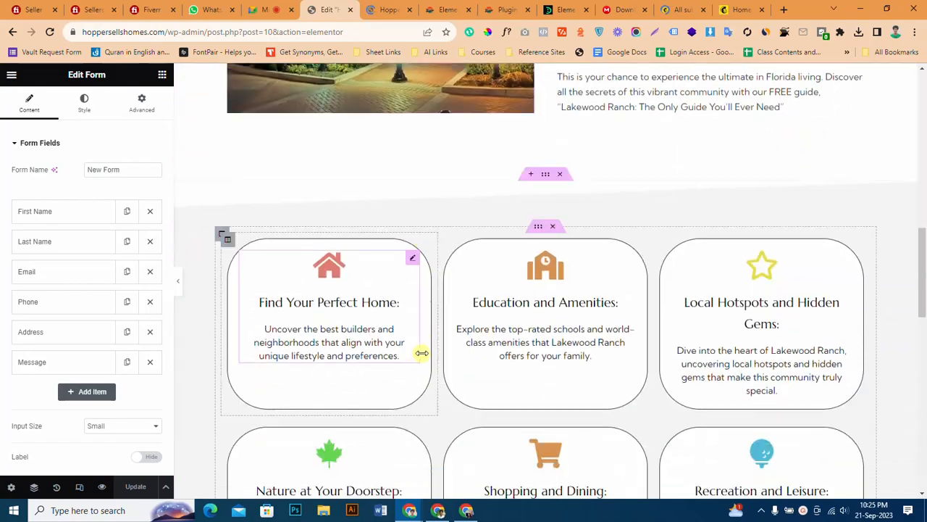
pyautogui.scroll(10, 422, 352)
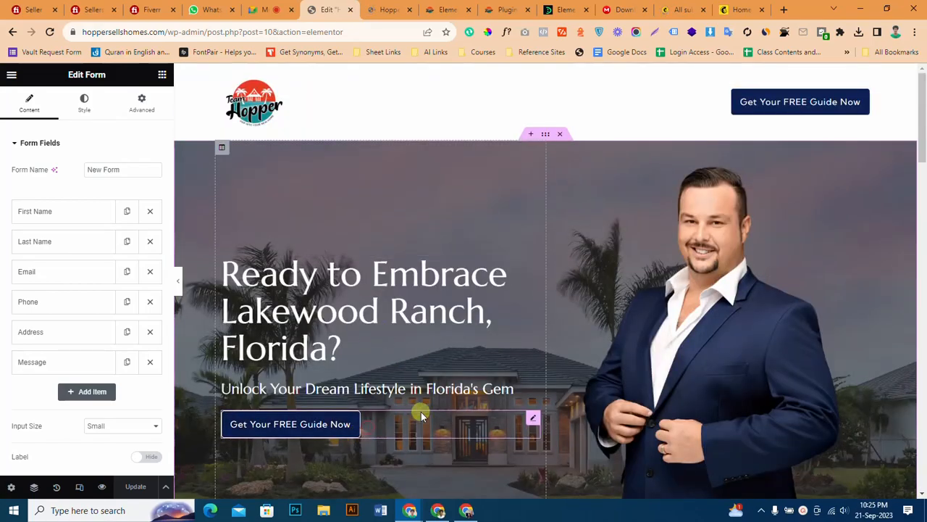
pyautogui.click(421, 414)
# Check the CSS ID in the advanced settings of the section that holds the contact form.
pyautogui.scroll(-20, 584, 327)
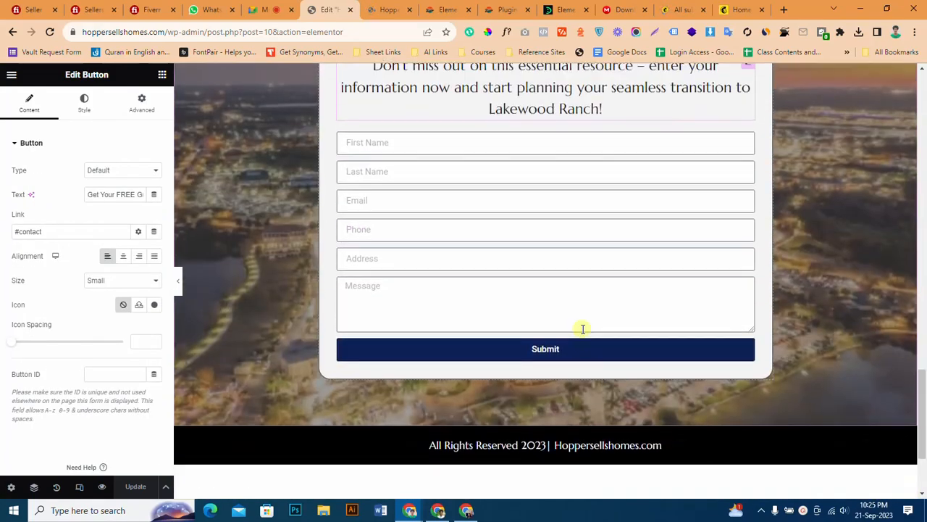
pyautogui.scroll(3, 582, 328)
pyautogui.click(545, 208)
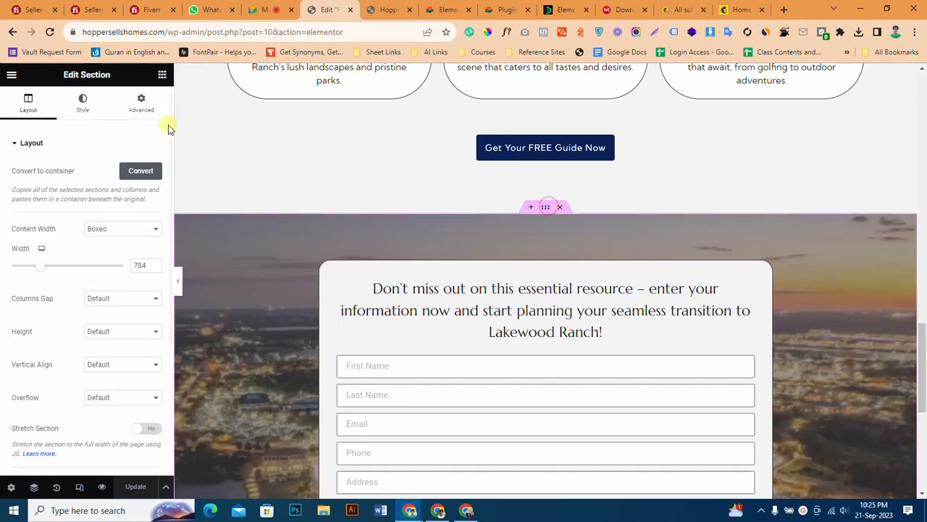
pyautogui.click(143, 101)
# Check the link of the header's "Get Your FREE Guide Now" button, and recheck the hero button's link.
pyautogui.scroll(15, 512, 290)
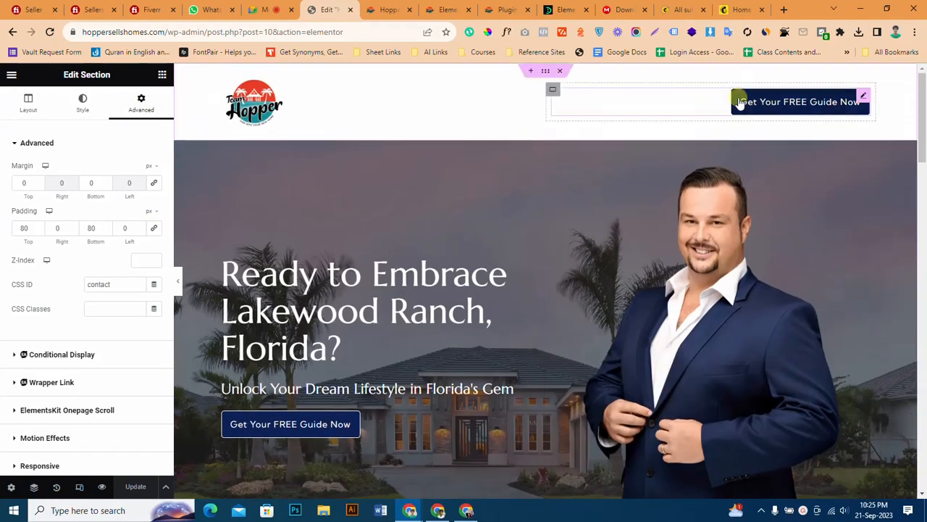
pyautogui.click(703, 108)
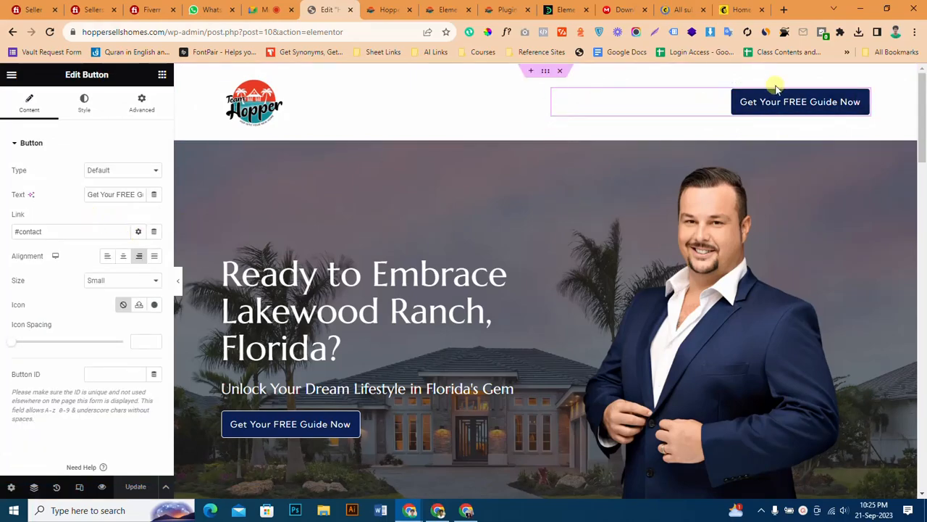
pyautogui.scroll(-10, 762, 94)
pyautogui.scroll(10, 732, 217)
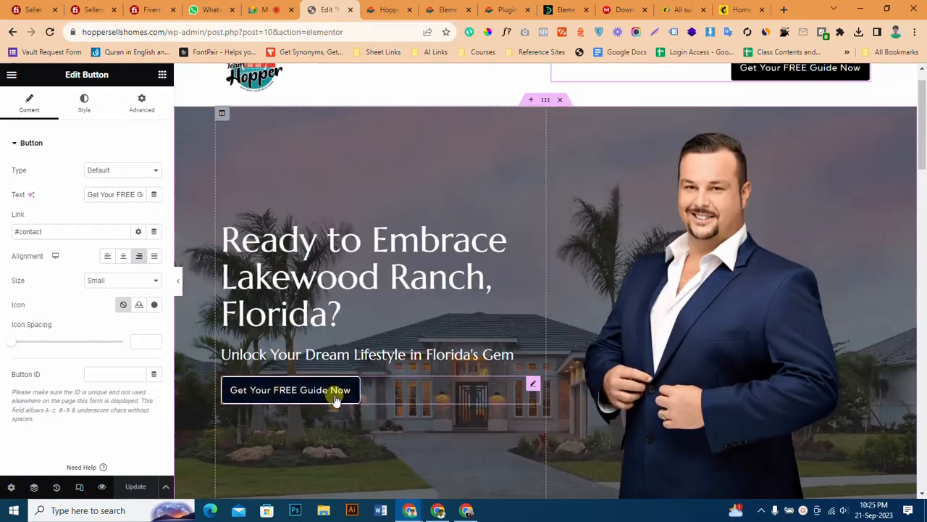
pyautogui.click(333, 399)
pyautogui.scroll(-1, 333, 400)
pyautogui.scroll(-10, 332, 397)
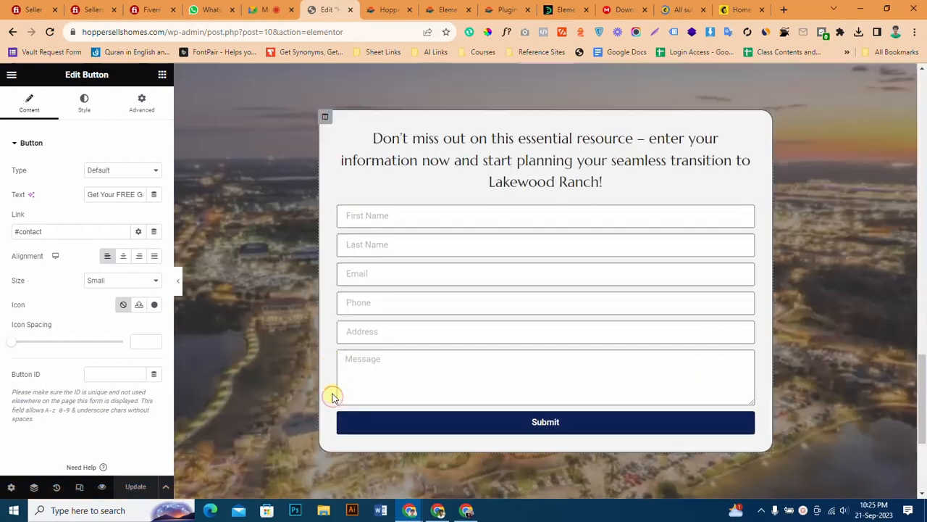
# Unlink the form column's padding values, set its top and bottom padding to 50 px, and update the page.
pyautogui.scroll(2, 388, 248)
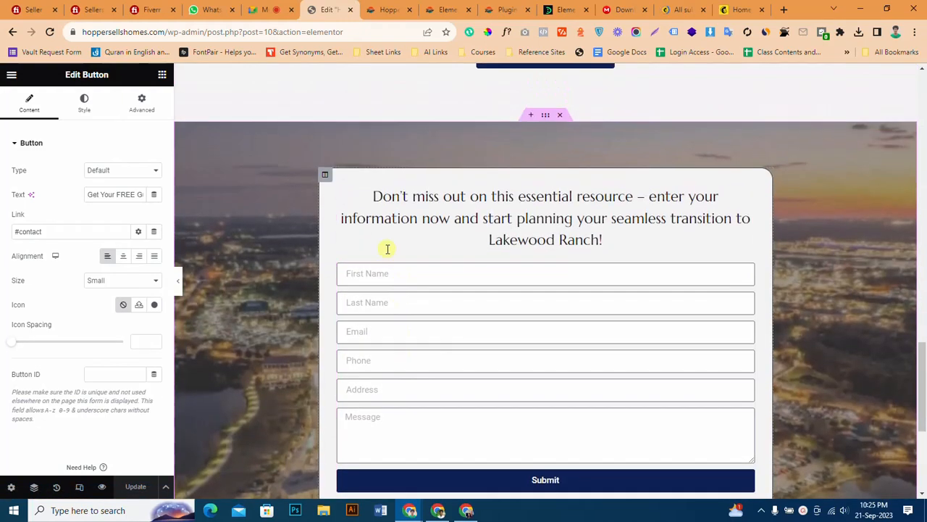
pyautogui.click(325, 175)
pyautogui.click(148, 110)
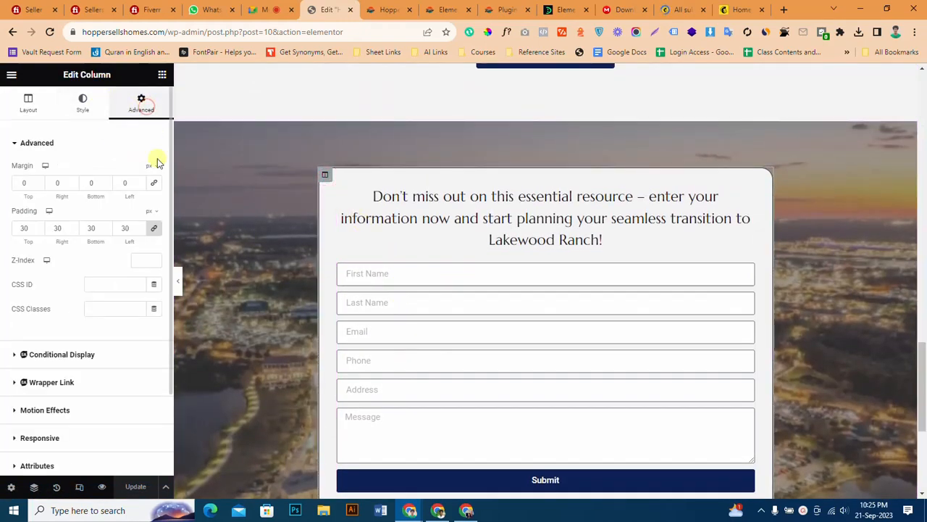
pyautogui.click(154, 230)
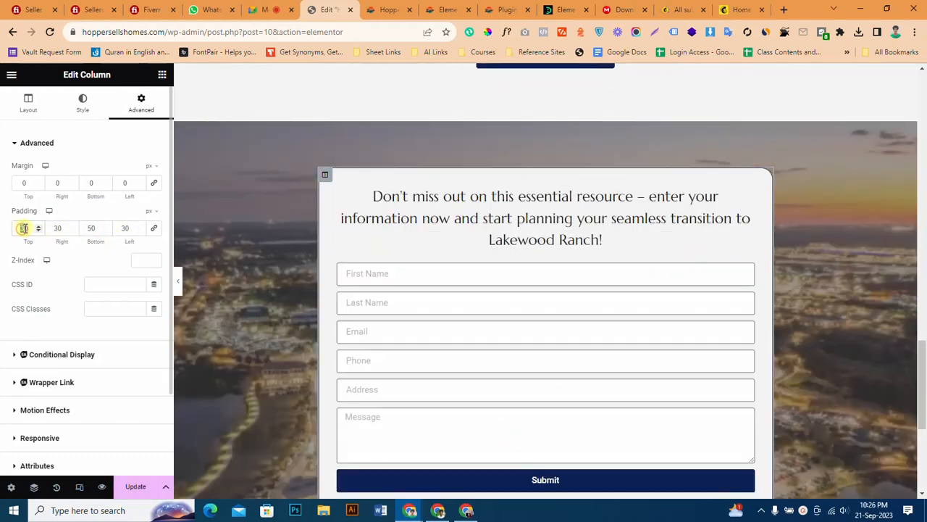
pyautogui.write('5')
pyautogui.scroll(-3, 450, 255)
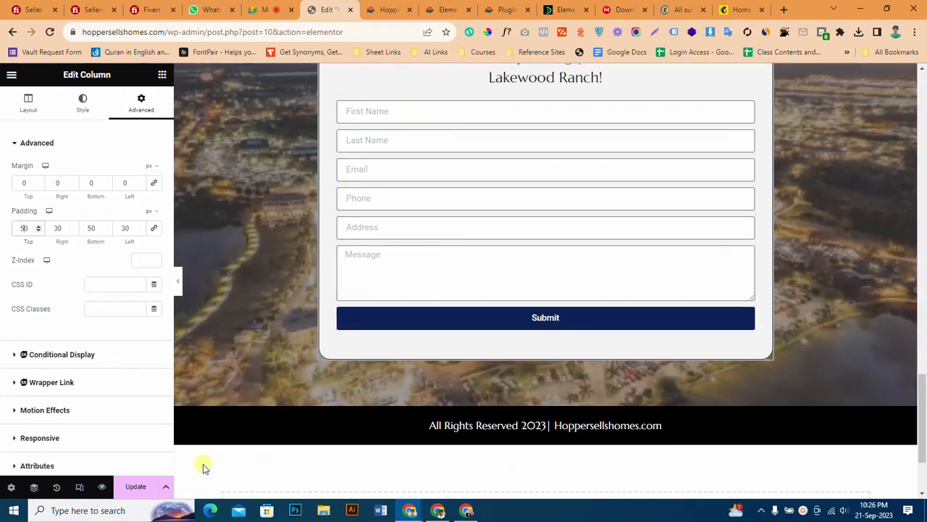
pyautogui.click(138, 486)
# Review the form's spacing and the rest of the landing page from the hero section down.
pyautogui.scroll(3, 672, 271)
pyautogui.scroll(-4, 668, 283)
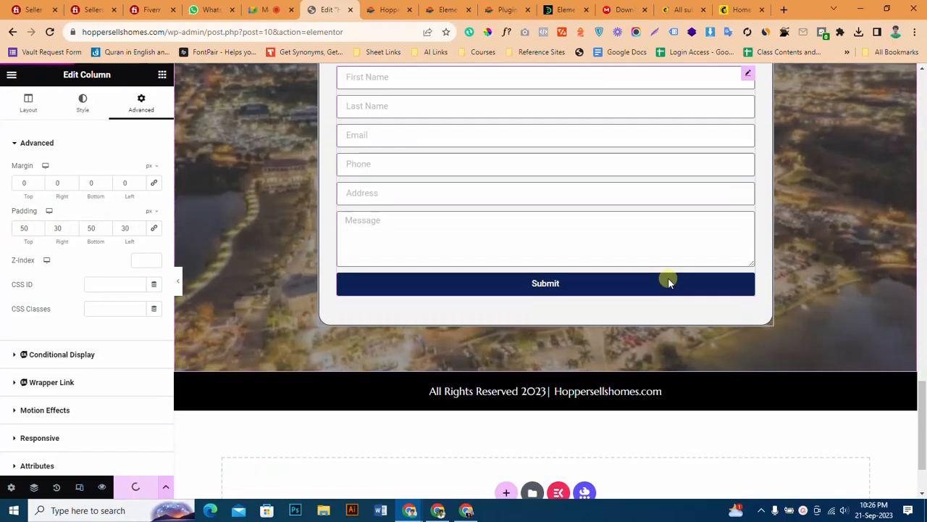
pyautogui.scroll(-2, 668, 283)
pyautogui.scroll(15, 671, 285)
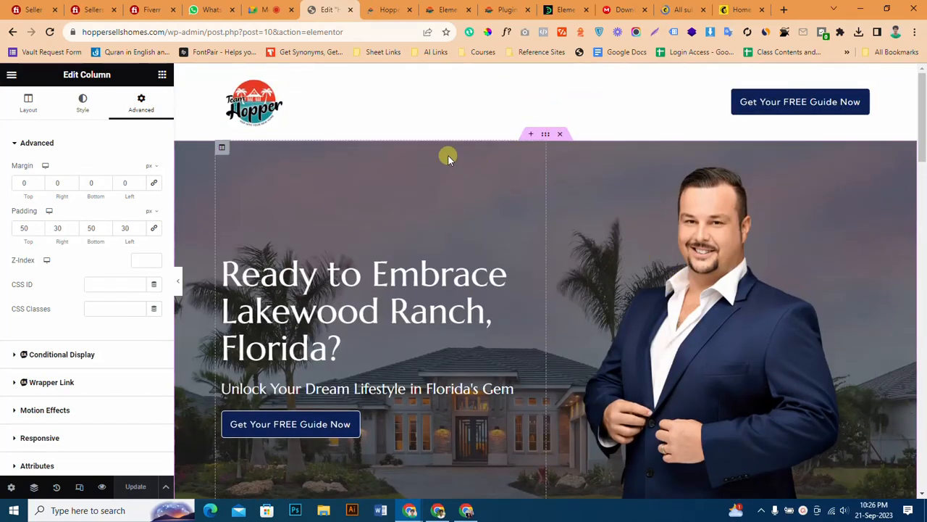
pyautogui.scroll(-7, 447, 154)
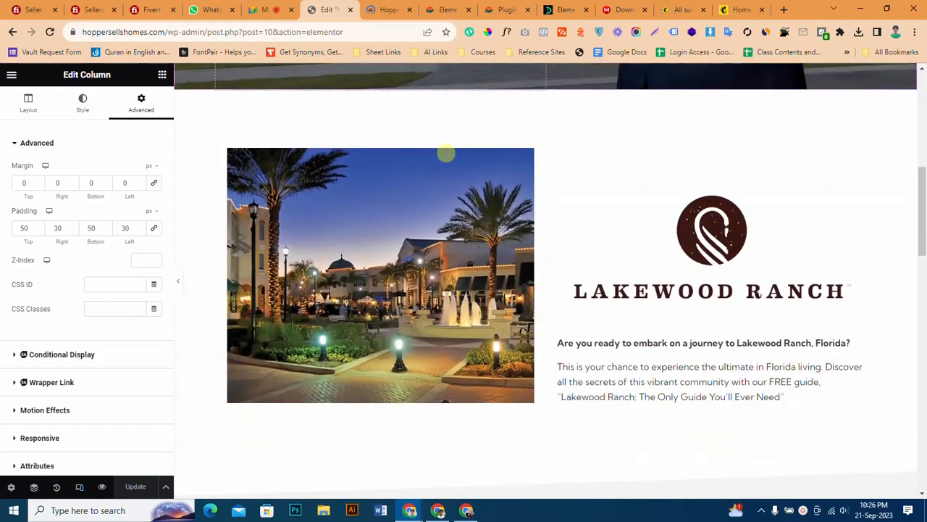